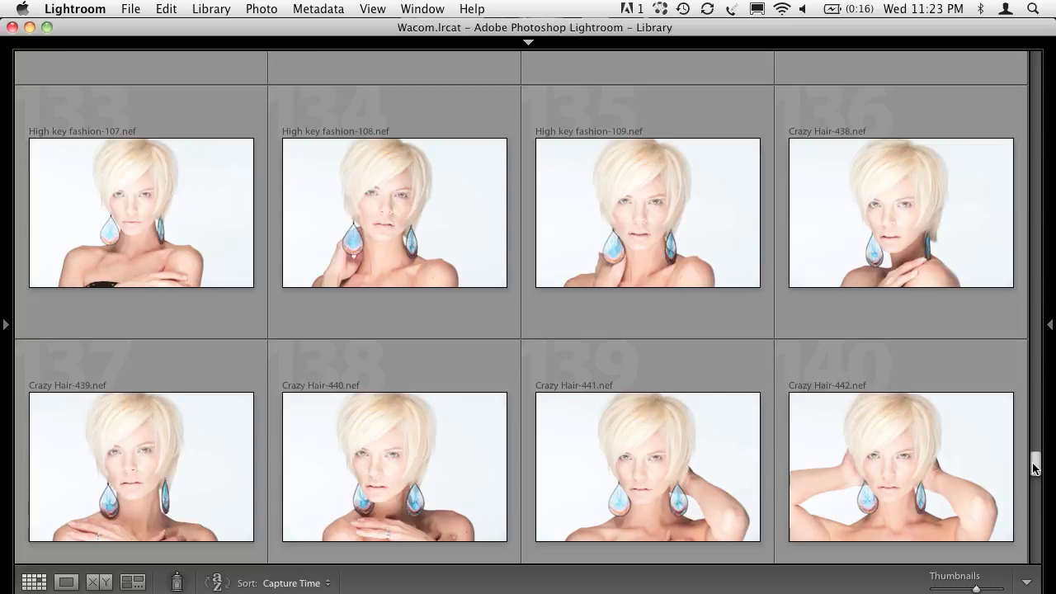
- Return to the first photos of the shoot, inspect Crazy Hair-301.nef enlarged, and display Crazy Hair-302.nef fitted in the loupe view
drag(1035, 467, 1037, 165)
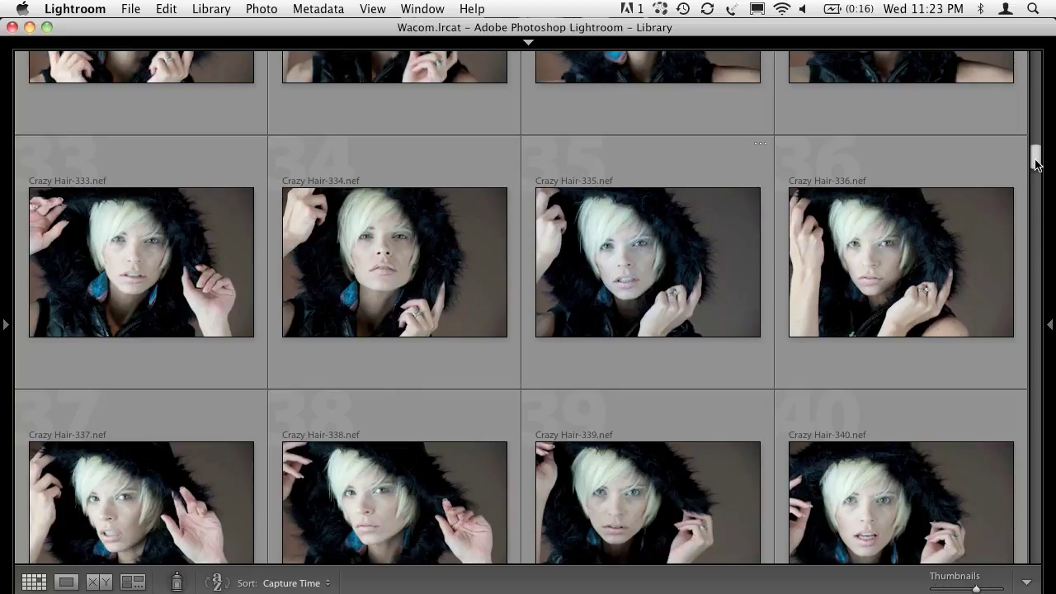
drag(1037, 165, 1036, 59)
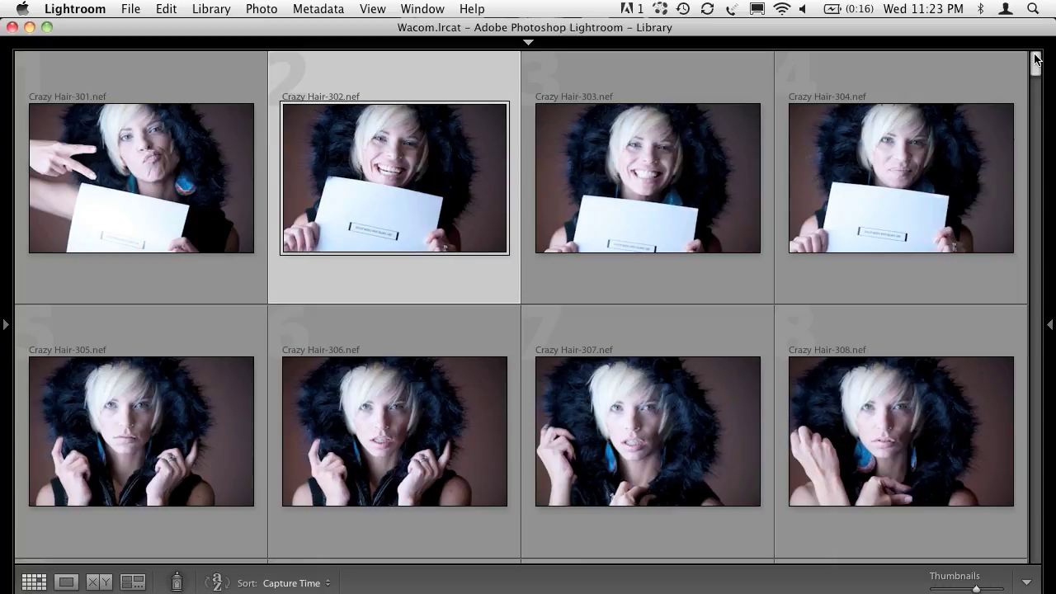
double_click(157, 215)
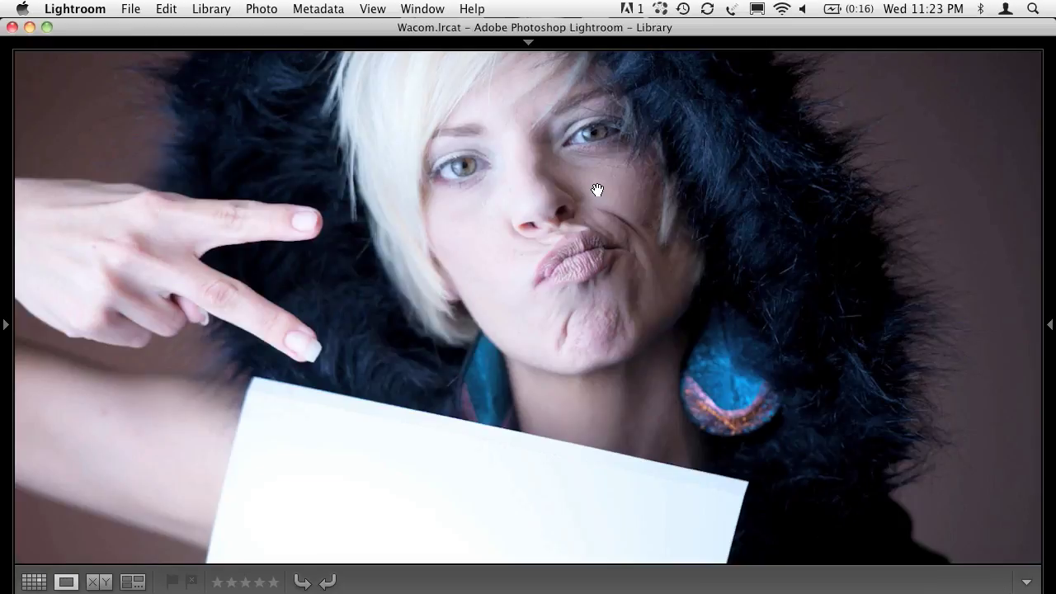
click(521, 175)
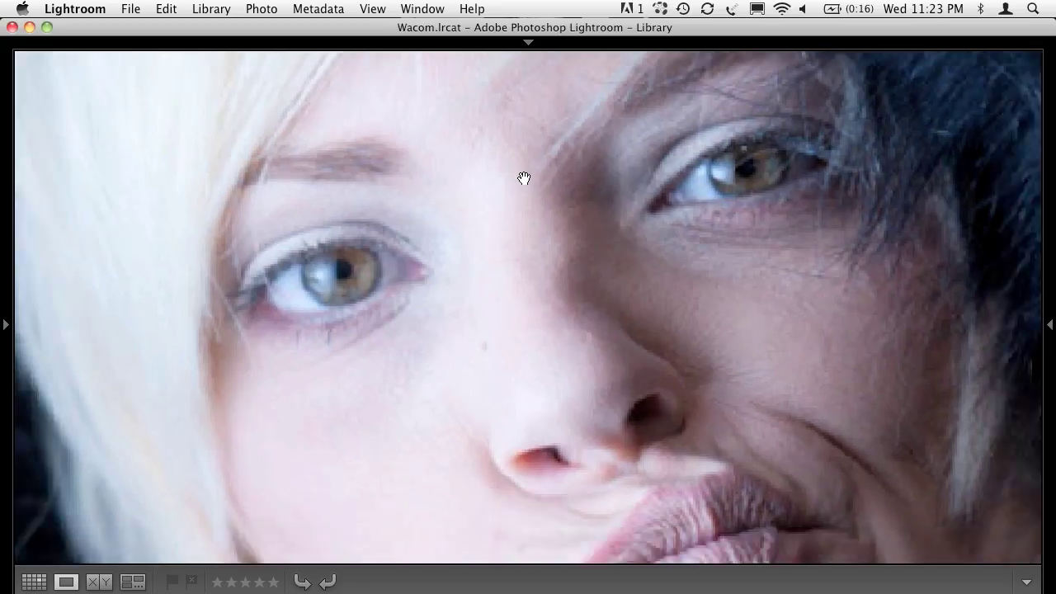
click(524, 178)
key(Right)
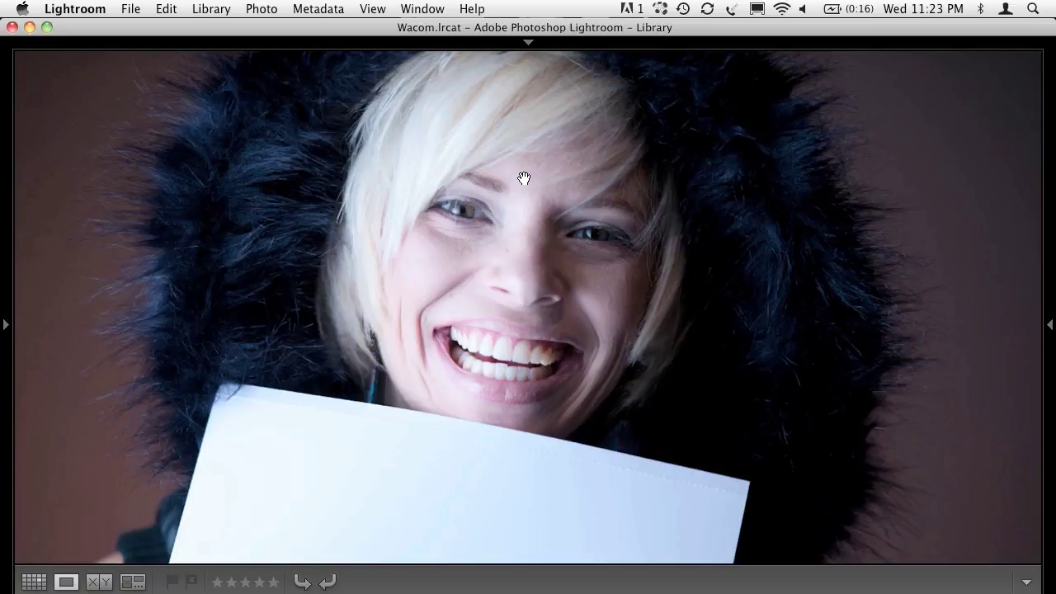
click(523, 178)
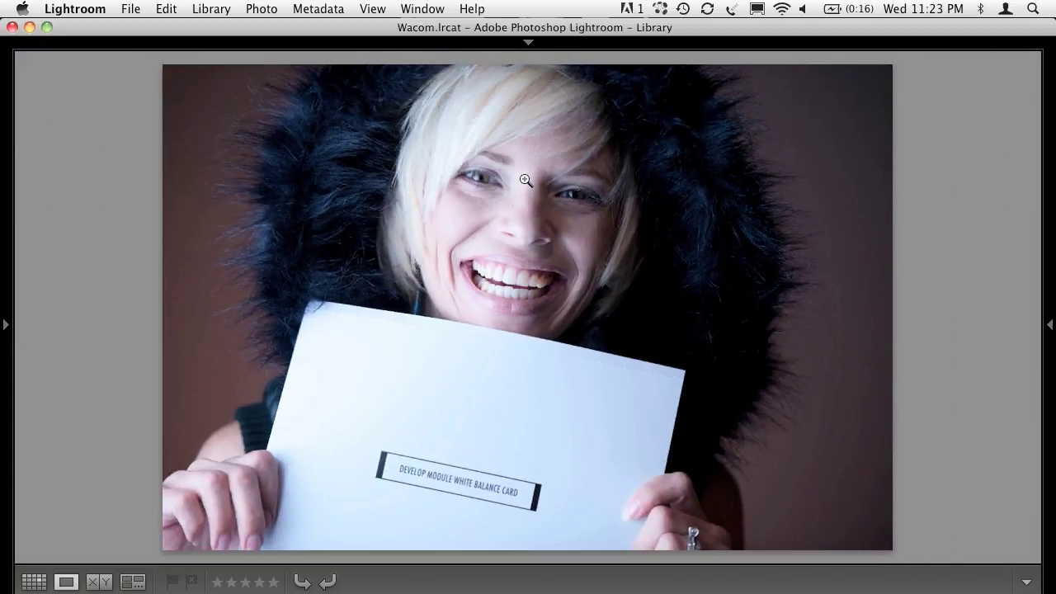
- Correct the white balance of Crazy Hair-302.nef in Develop by sampling the white balance card with the White Balance Selector
key(d)
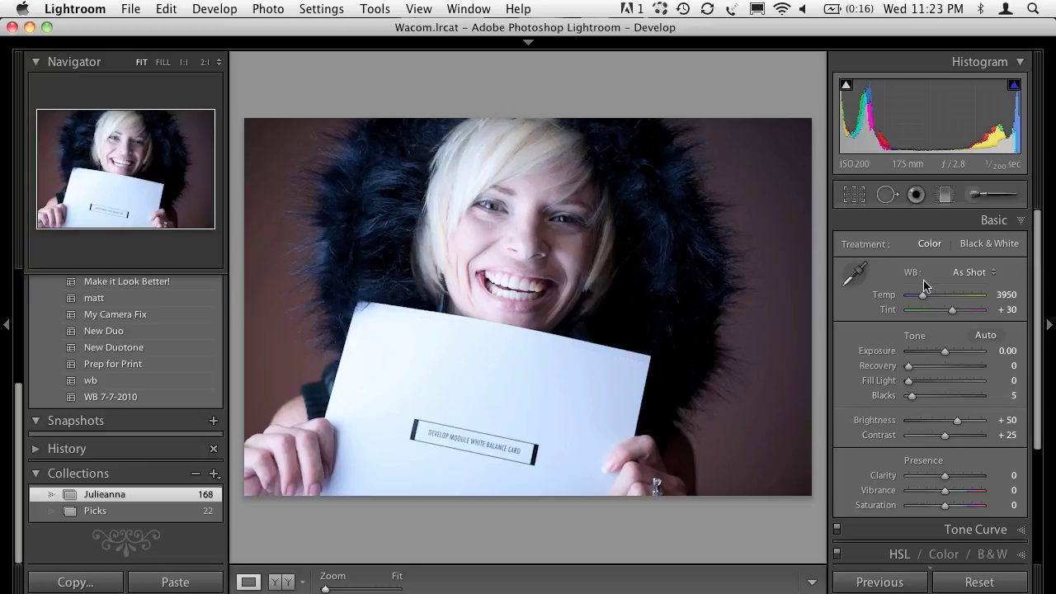
click(856, 275)
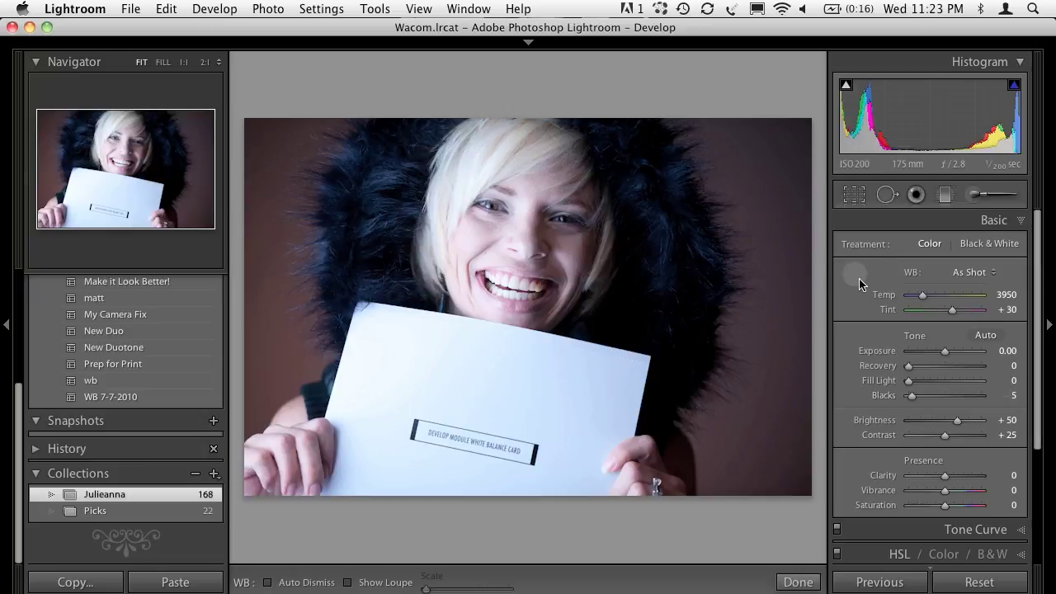
click(587, 394)
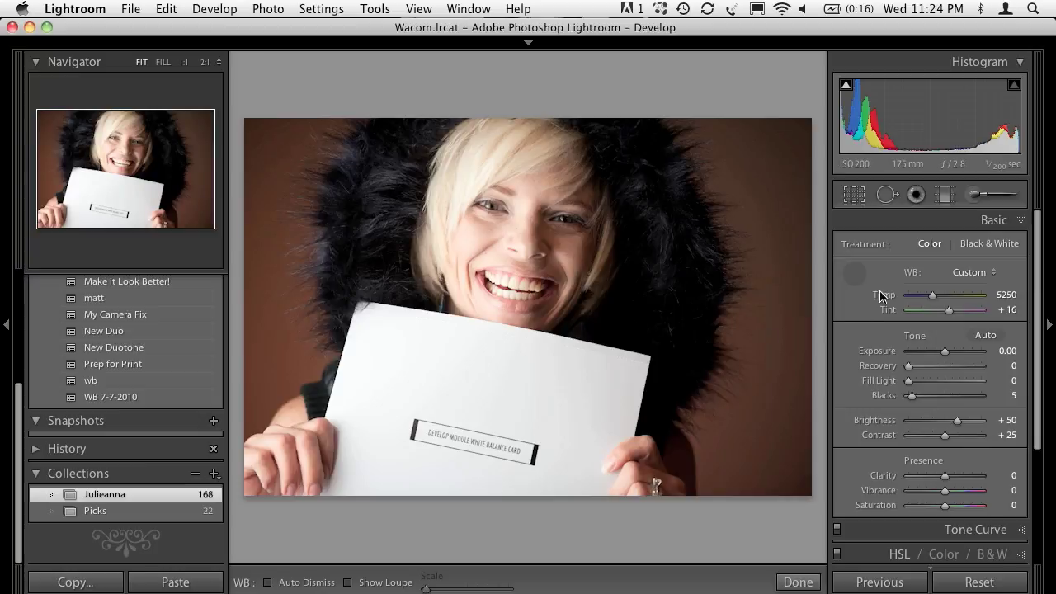
click(854, 272)
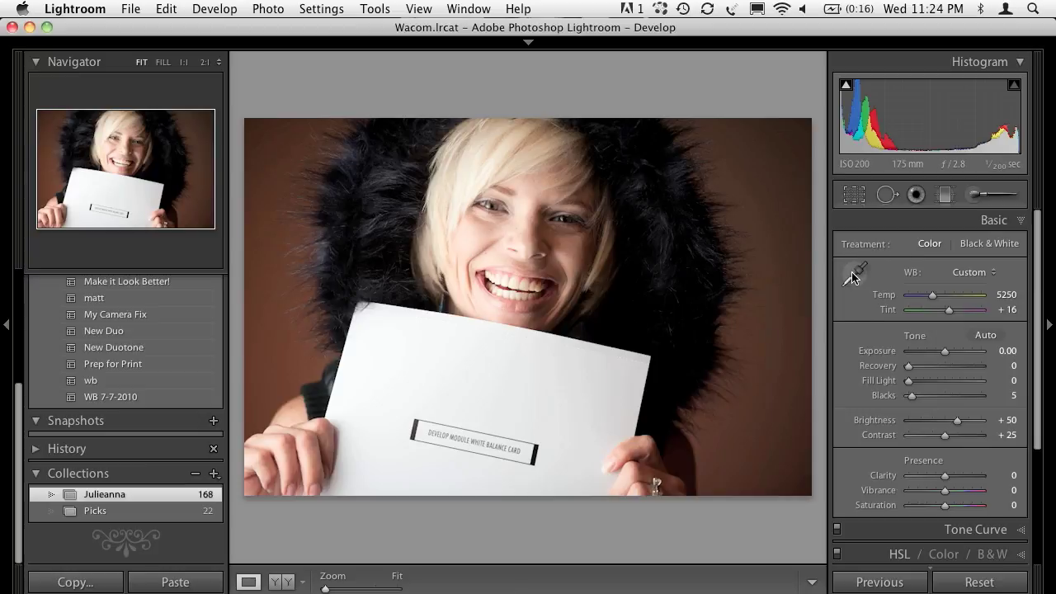
- Return to the Library grid, browse to the white-background fur hood shots, and open Crazy Hair-376.nef in the loupe view
key(g)
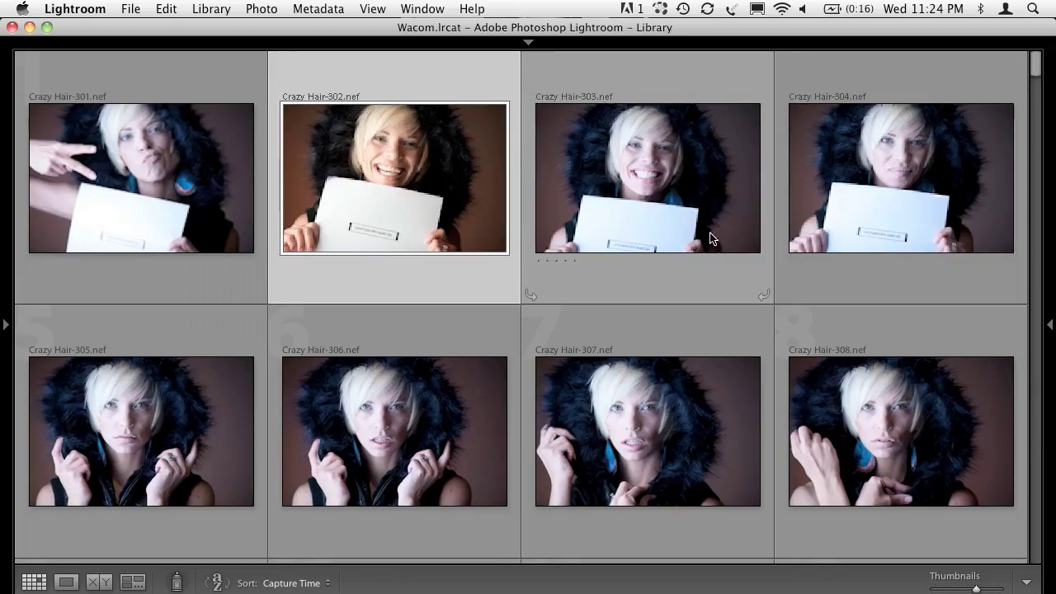
scroll(721, 226, down, 5)
scroll(722, 220, down, 10)
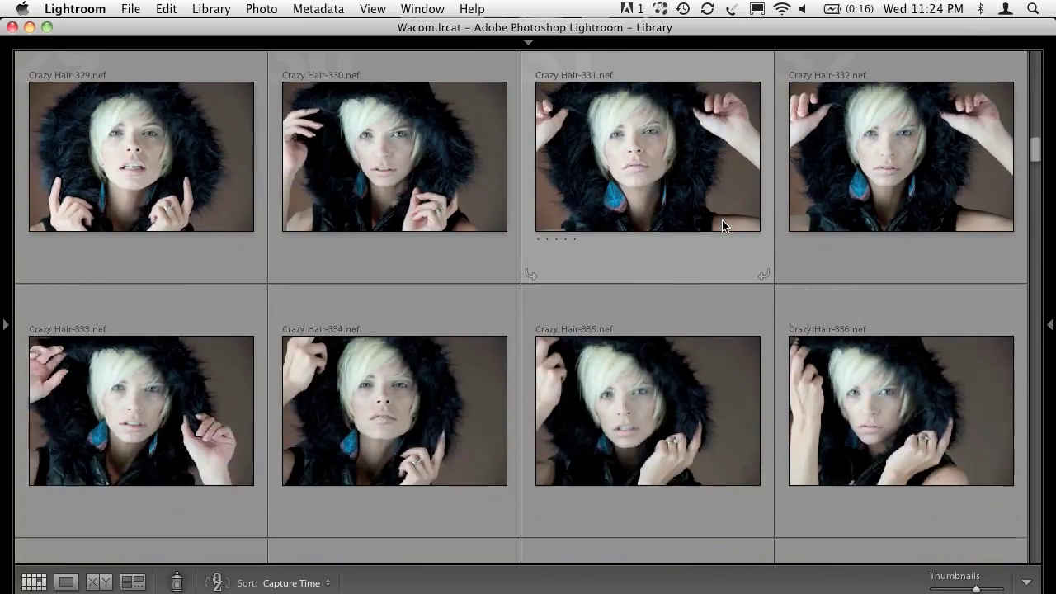
scroll(724, 226, down, 4)
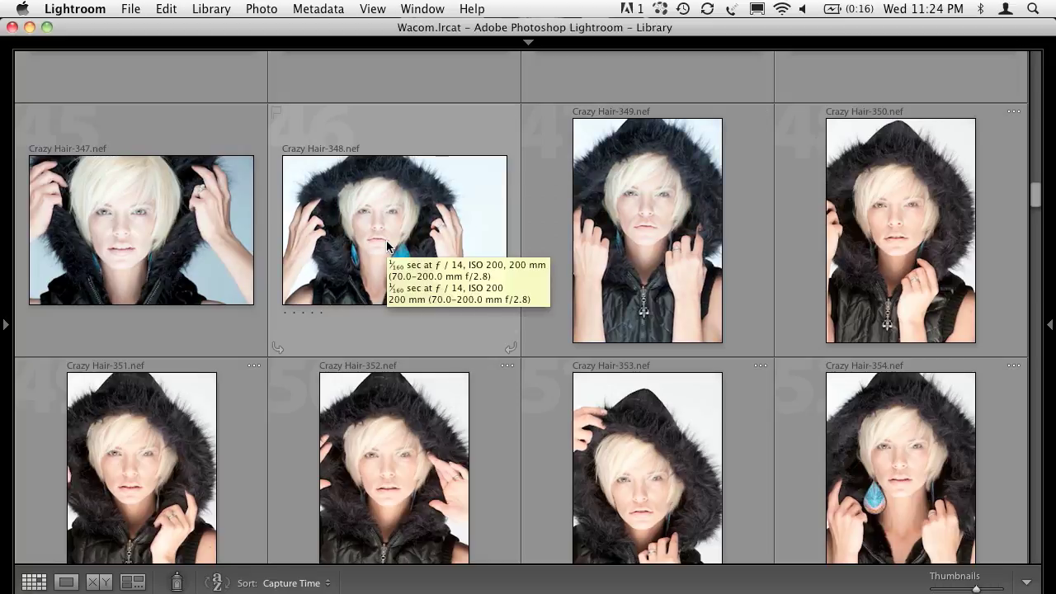
scroll(387, 245, down, 10)
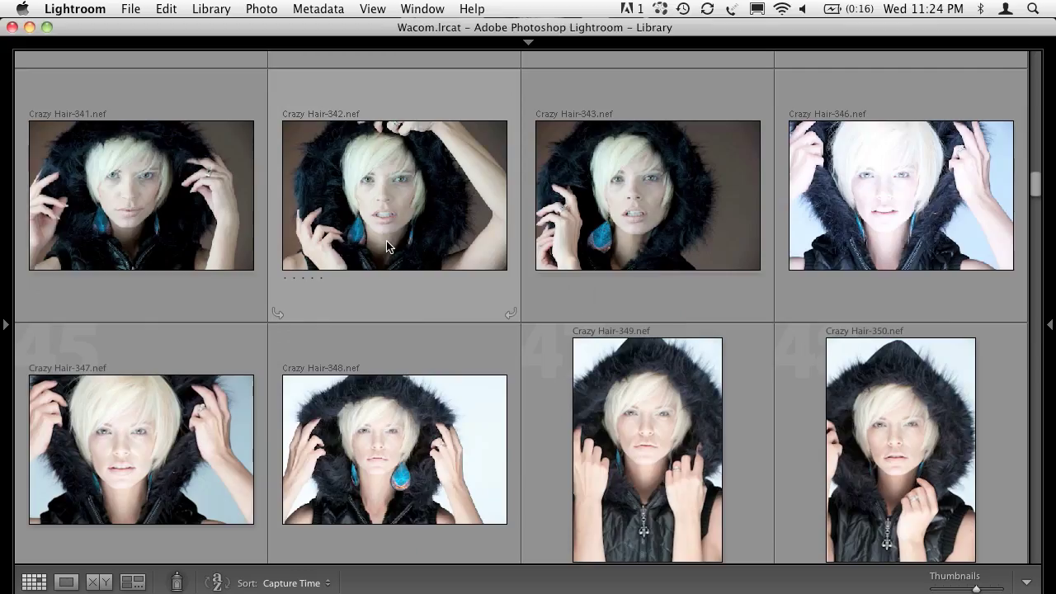
scroll(387, 245, down, 8)
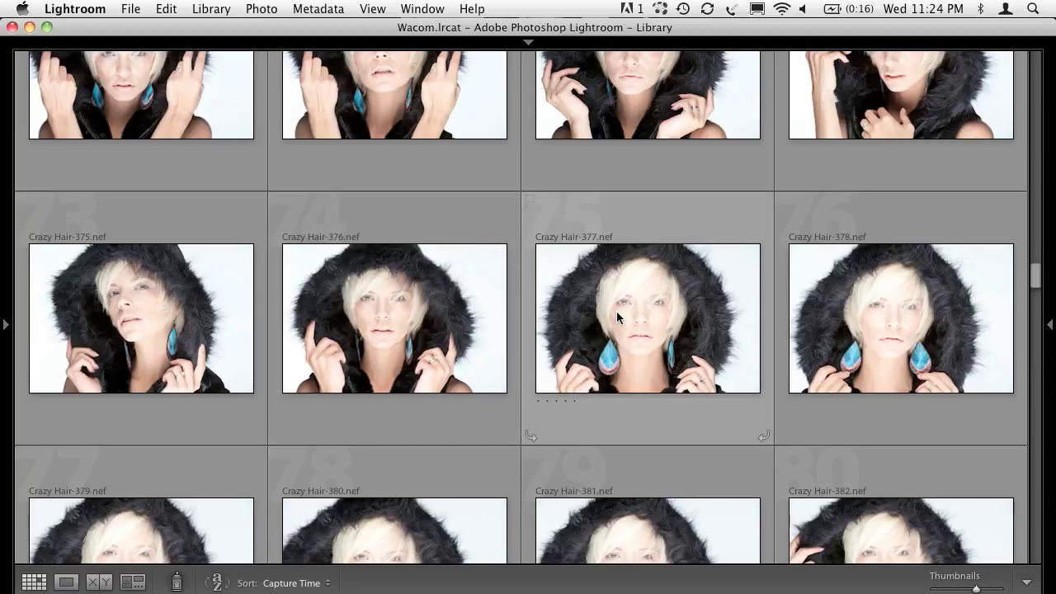
mouse_move(617, 311)
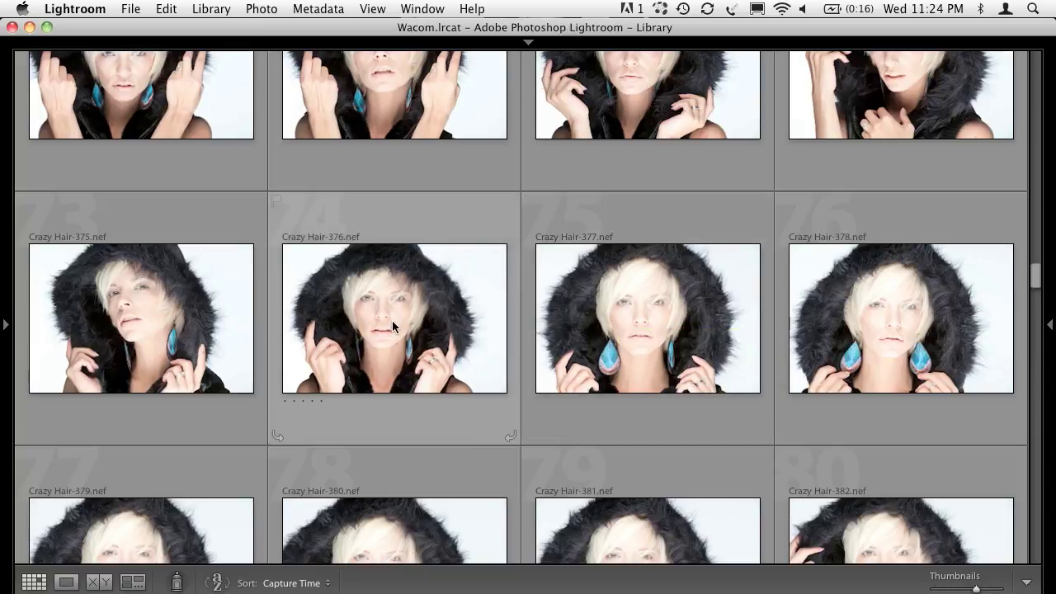
double_click(389, 320)
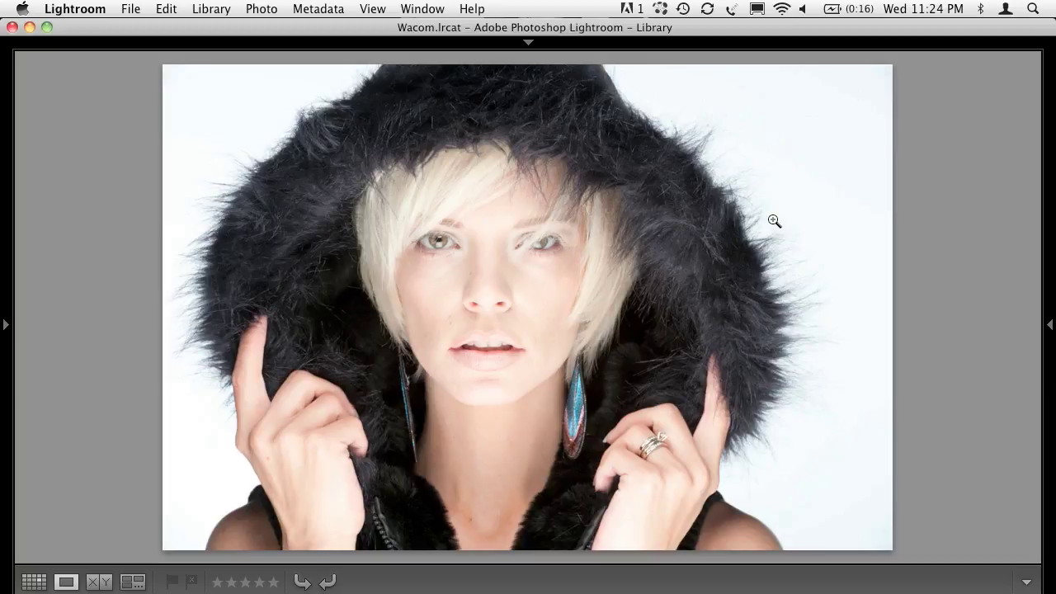
- In Develop, use the highlight clipping overlay to set Exposure to +0.65 and Recovery to 13, and turn the overlay off
key(d)
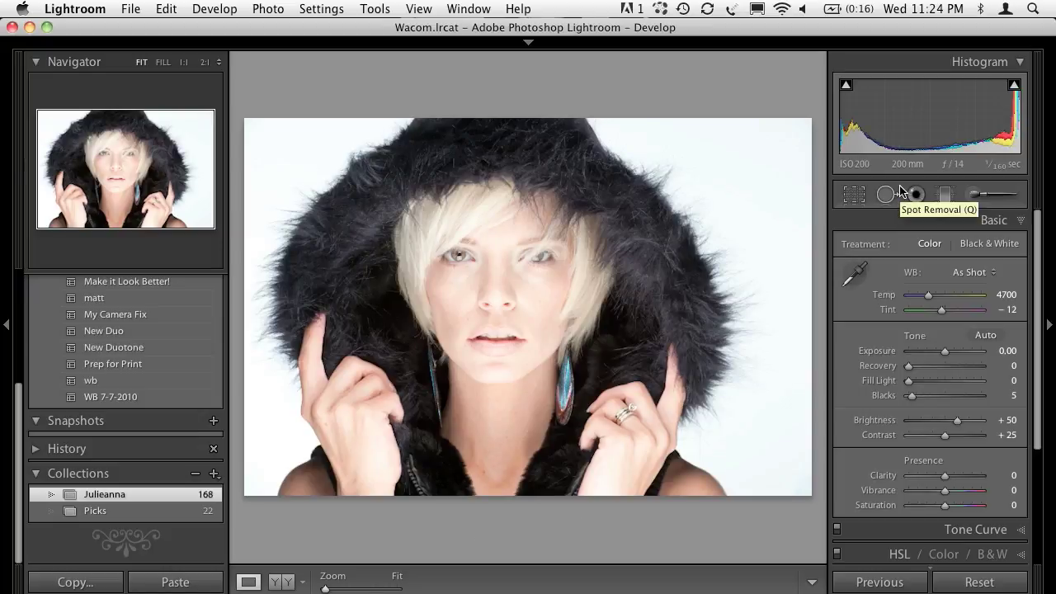
mouse_move(1015, 91)
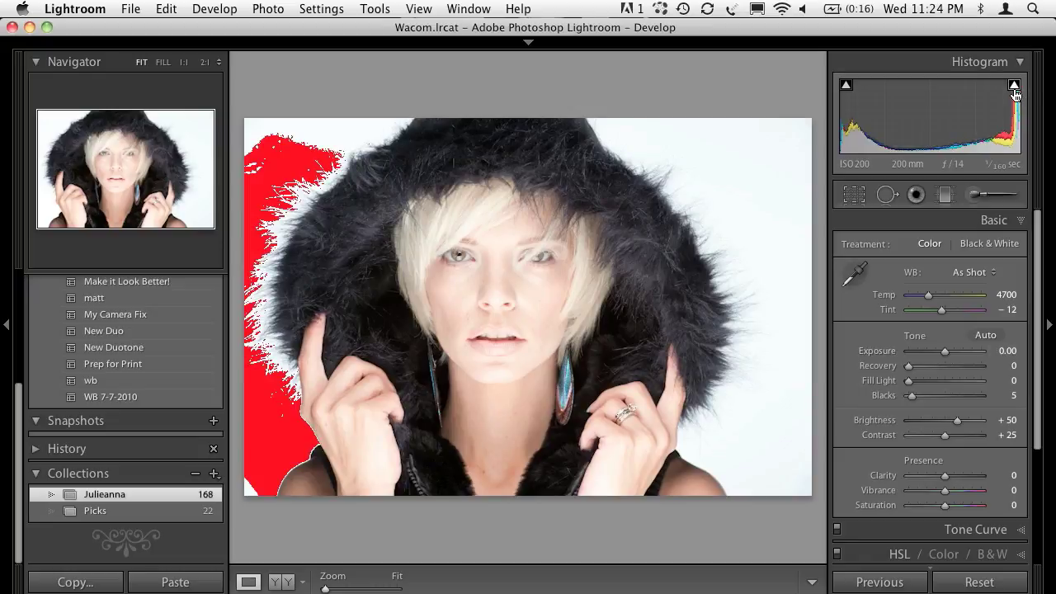
click(1013, 86)
drag(943, 355, 950, 355)
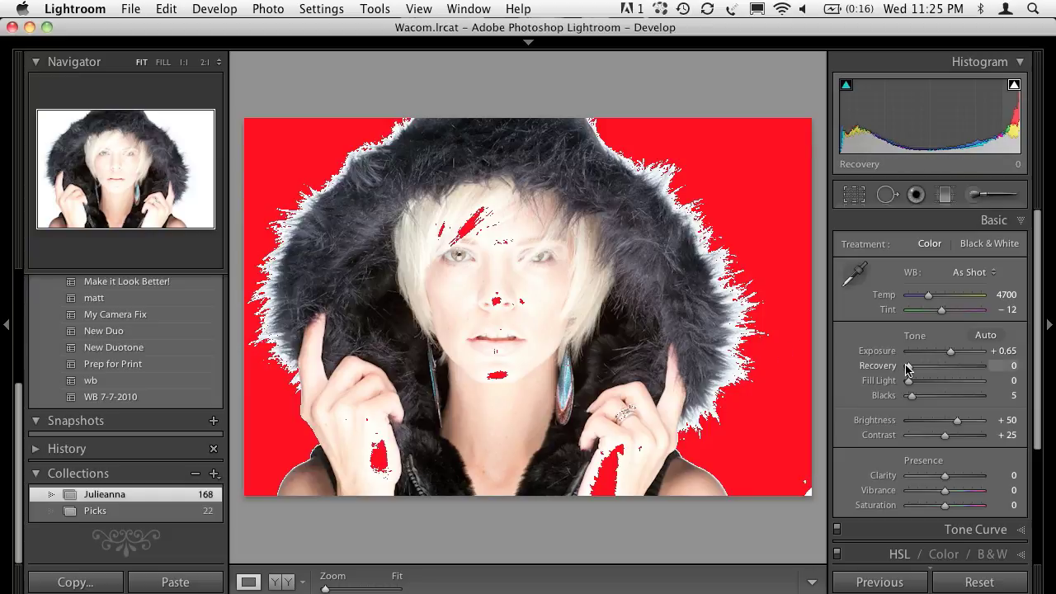
drag(910, 367, 920, 372)
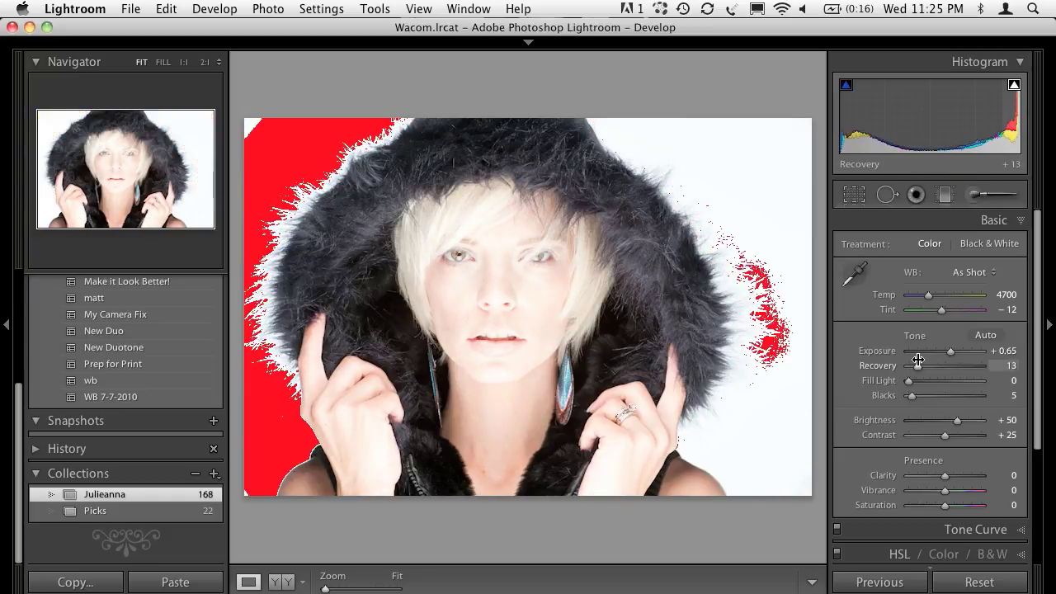
click(1015, 87)
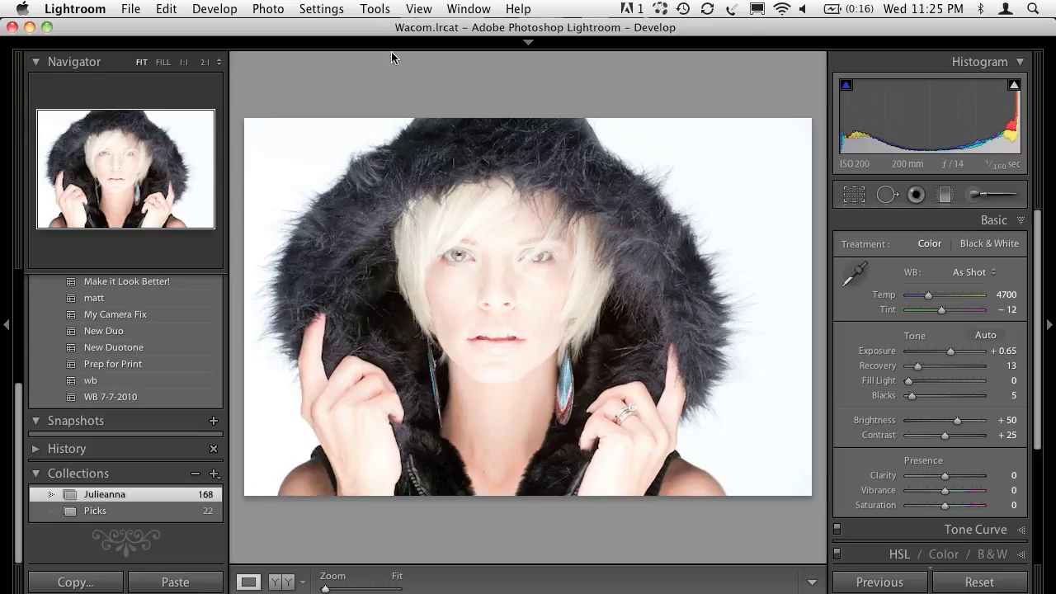
- Collapse the presets side panel, set Vibrance to +14, and send the adjusted photo to Photoshop for editing
click(5, 327)
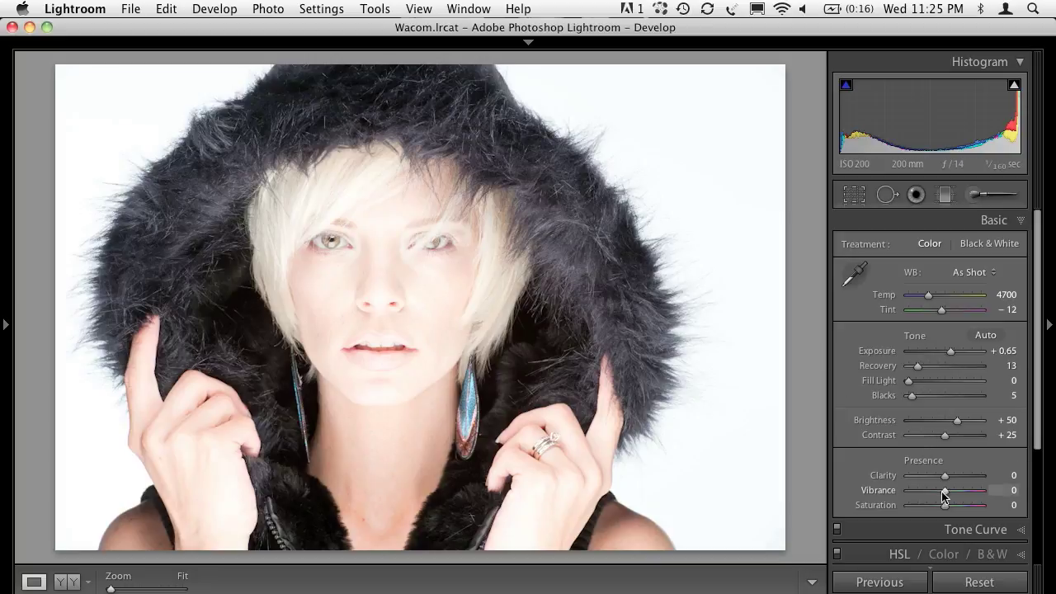
drag(944, 491, 951, 495)
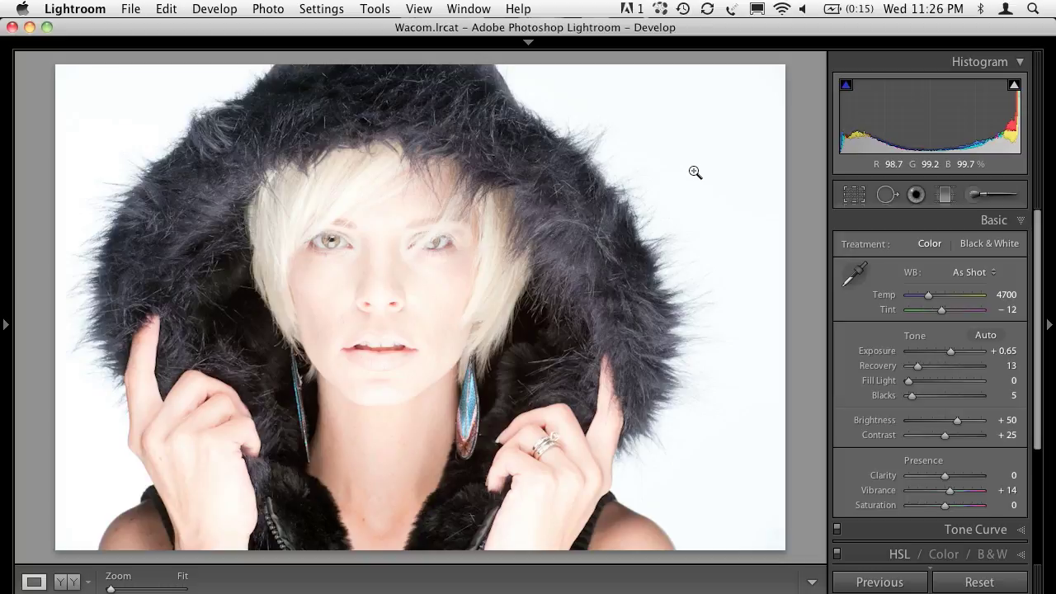
key(super+e)
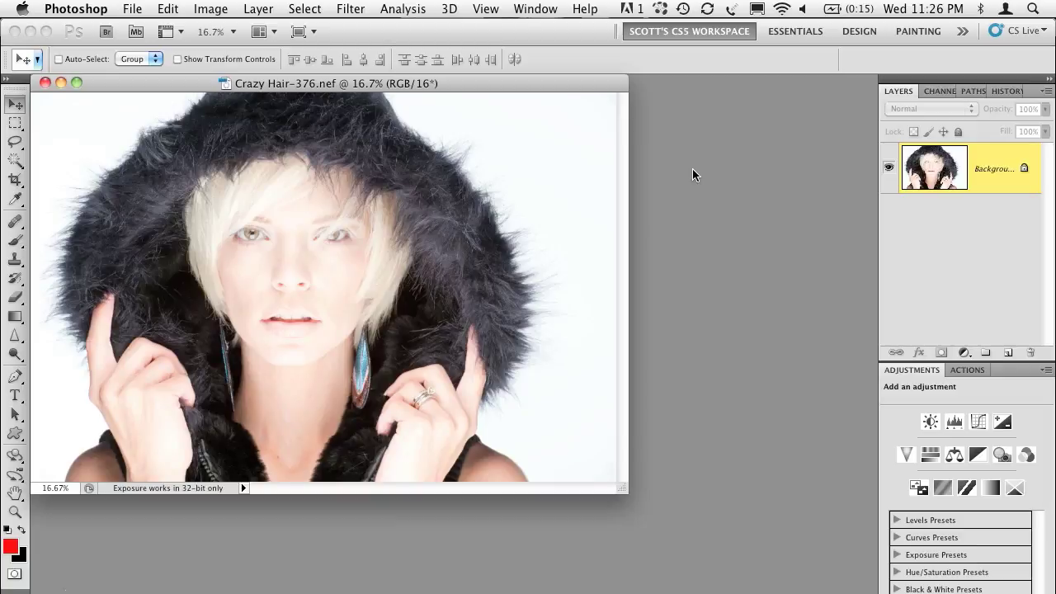
- Examine the skin on the face, chin and neck at 66.7% zoom for blemishes that need retouching
key(super+equal)
key(super+equal)
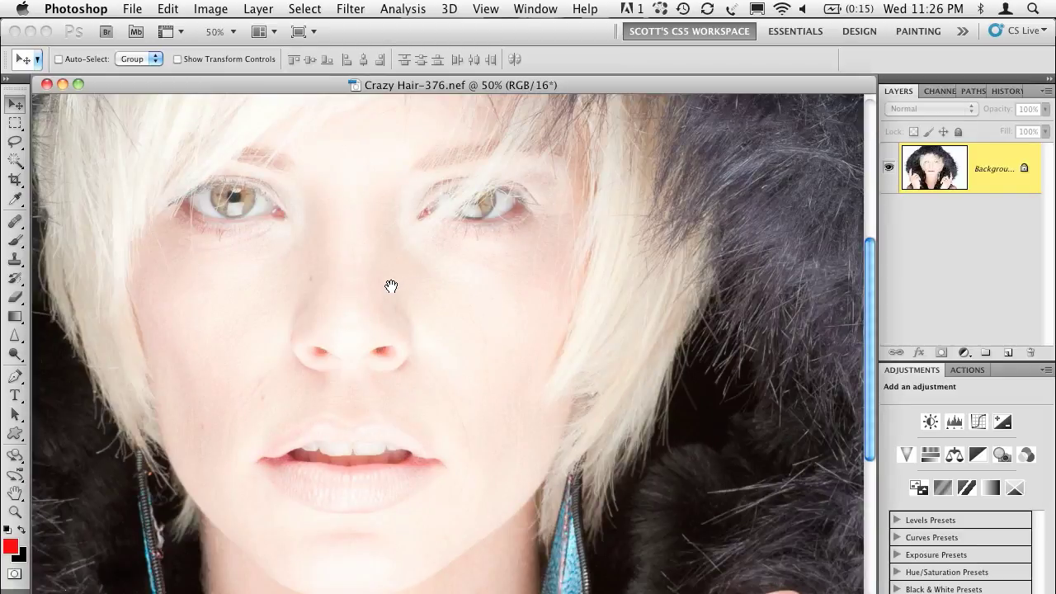
scroll(526, 248, down, 2)
scroll(525, 247, left, 3)
key(super+equal)
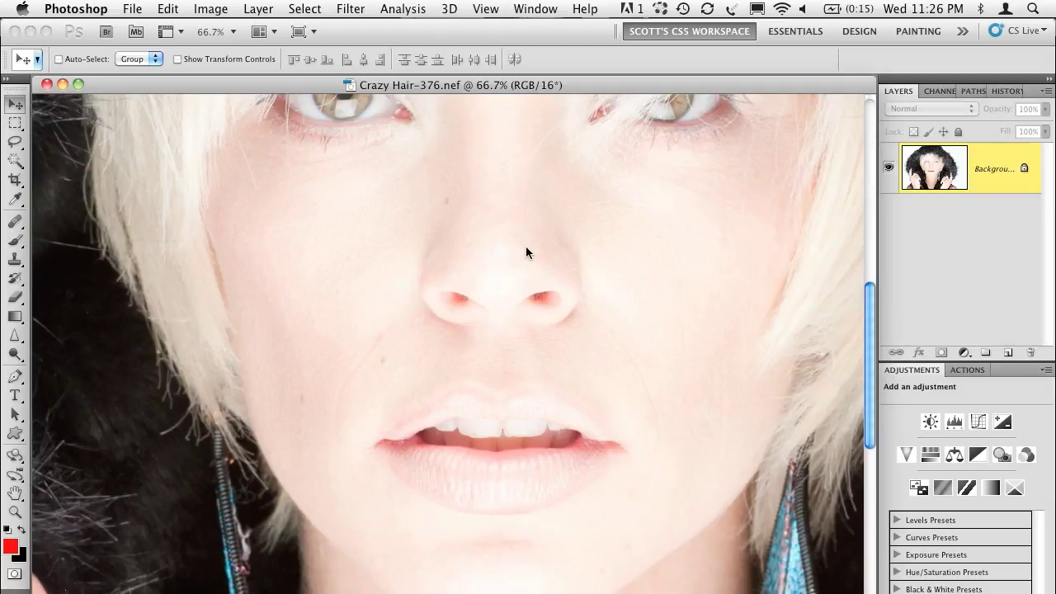
scroll(525, 246, left, 1)
right_click(526, 246)
click(514, 243)
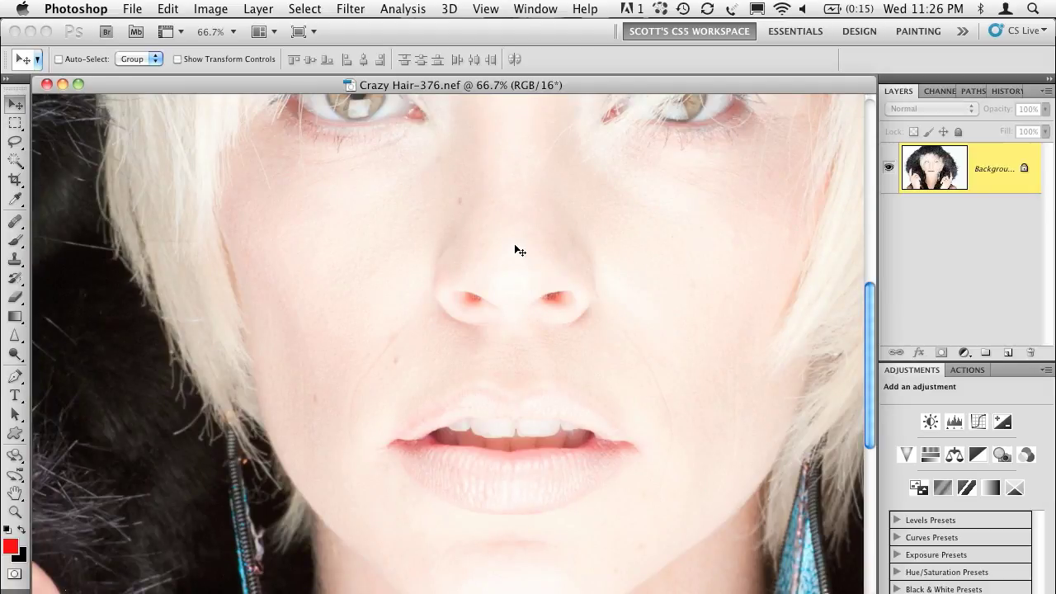
drag(542, 254, 483, 401)
scroll(490, 273, down, 5)
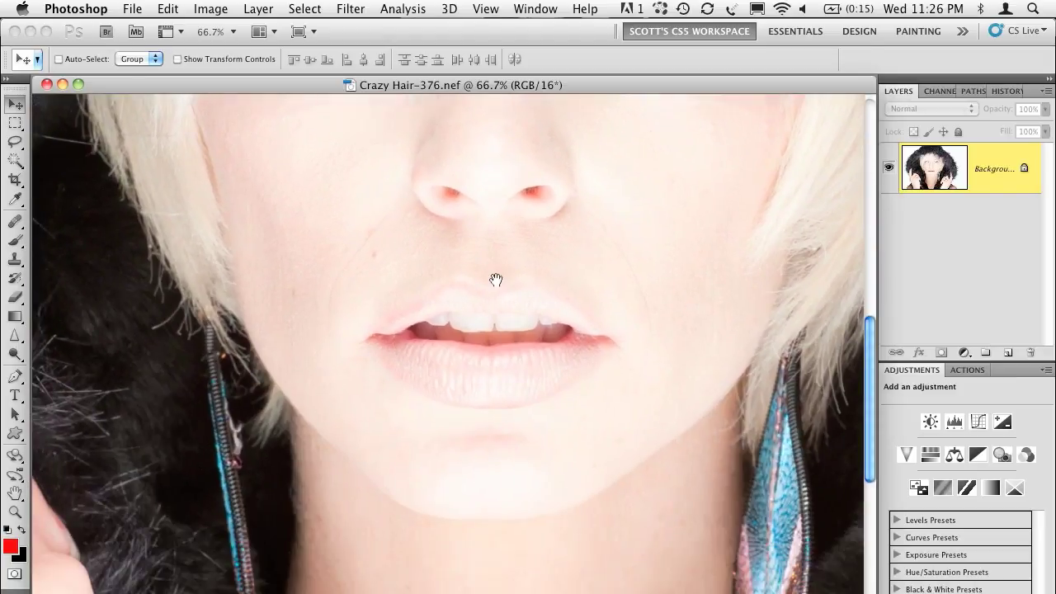
drag(547, 453, 526, 184)
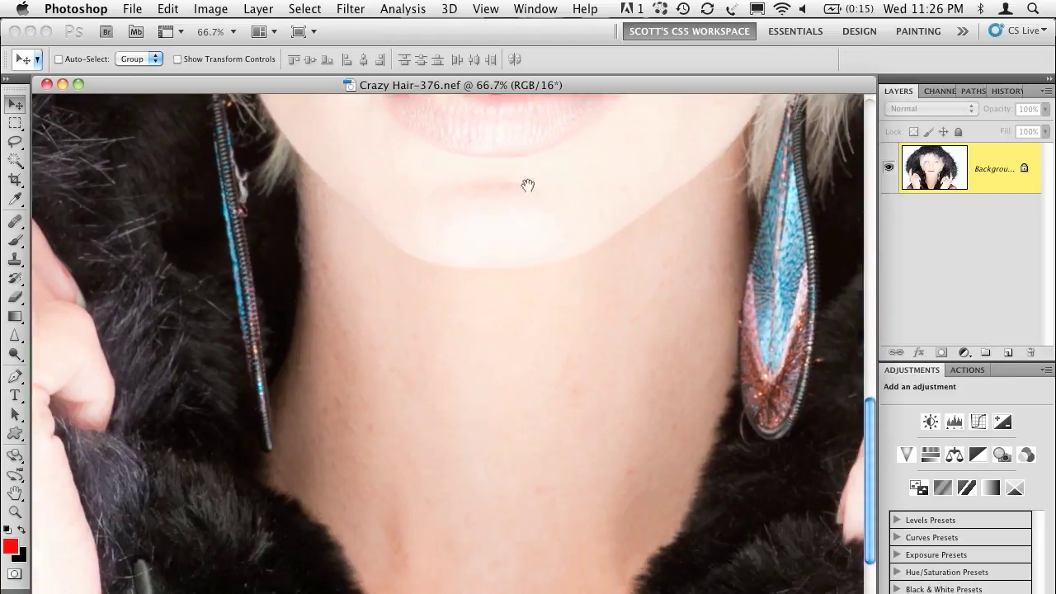
scroll(476, 285, up, 10)
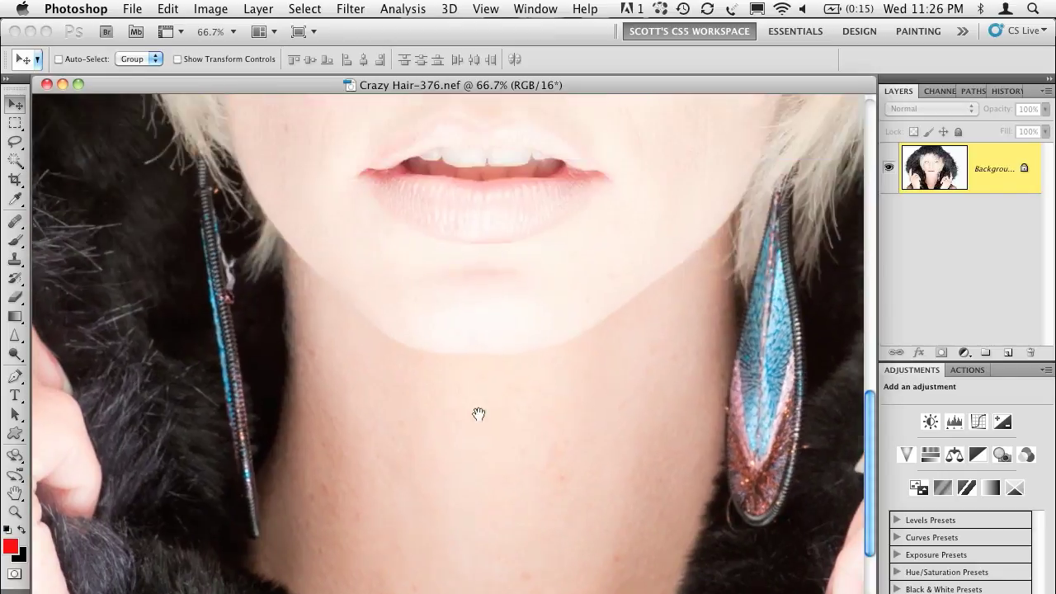
scroll(387, 259, up, 3)
- With the Healing Brush at size 40, sample clean cheek skin and remove the dark spot on the side of the nose
drag(15, 221, 74, 229)
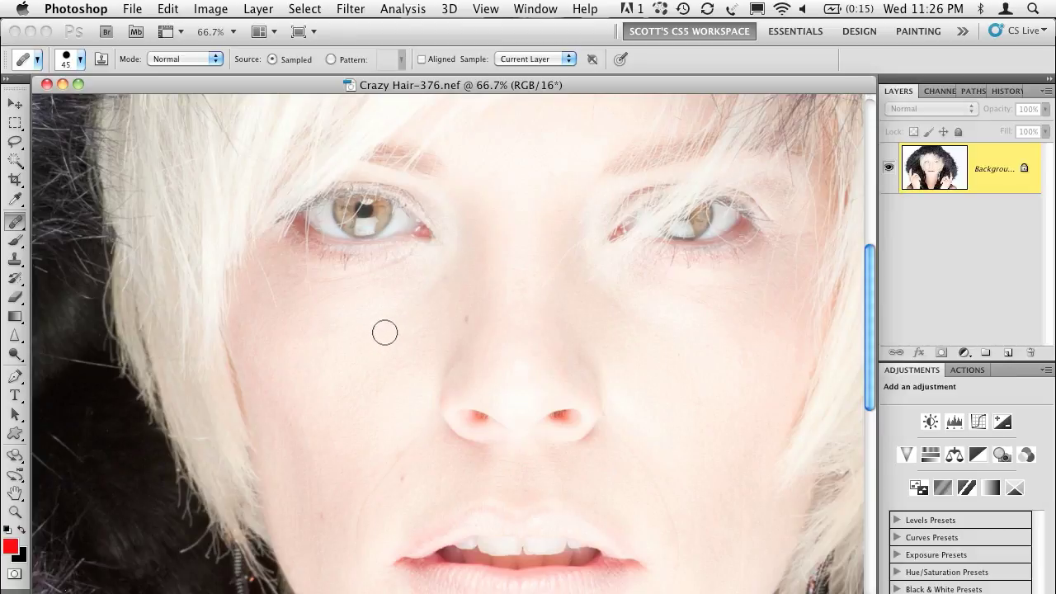
scroll(384, 331, down, 1)
scroll(384, 331, down, 1)
scroll(383, 332, up, 1)
alt+click(383, 332)
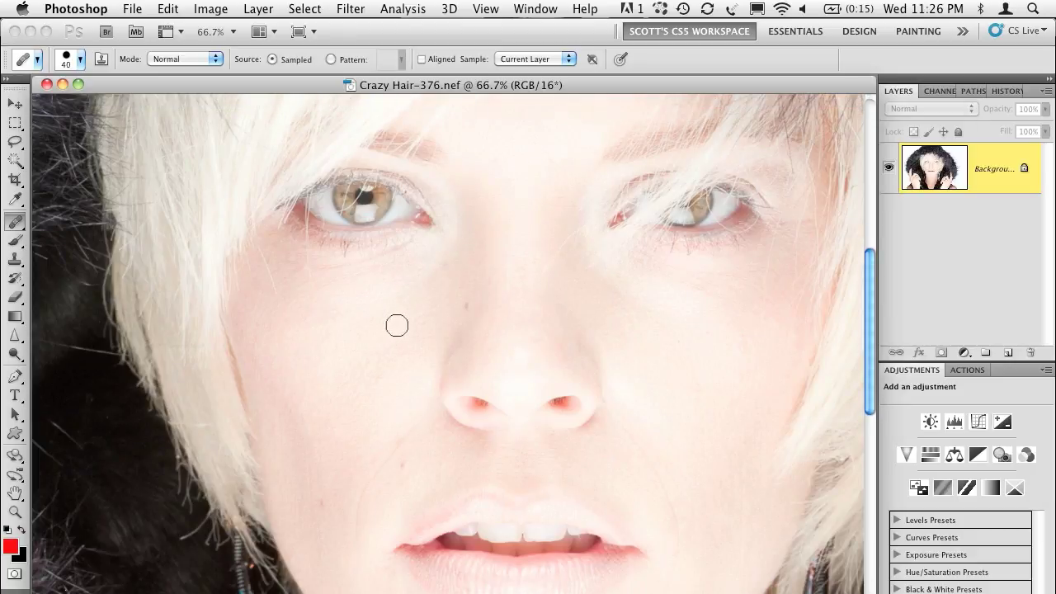
click(465, 306)
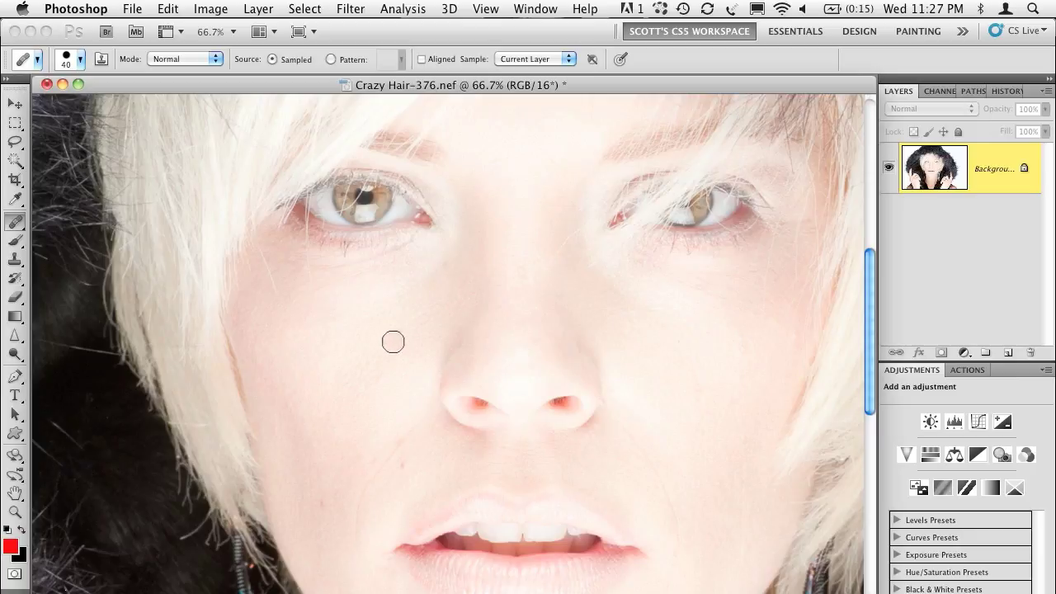
- Heal the small blemishes above the corner of the mouth and on the lower cheek using clean skin sampled beside them
alt+click(426, 456)
alt+click(370, 490)
drag(351, 537, 368, 492)
click(393, 361)
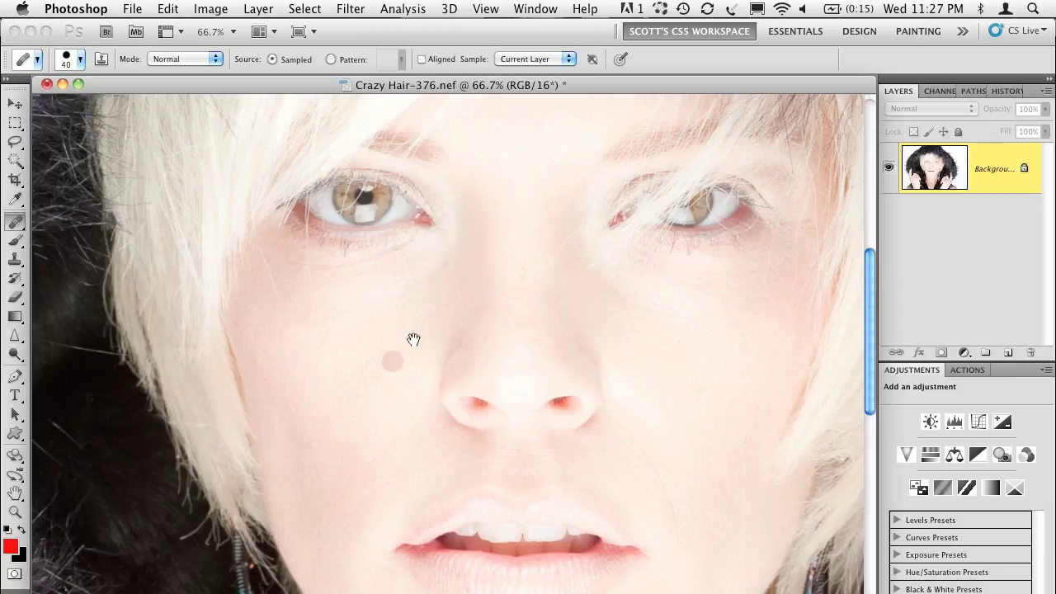
- Heal the tiny blemishes on the cheek beside the nose using clean skin sampled next to them
mouse_move(374, 424)
mouse_down()
mouse_move(523, 275)
mouse_move(601, 404)
mouse_move(608, 333)
mouse_up()
scroll(626, 344, down, 5)
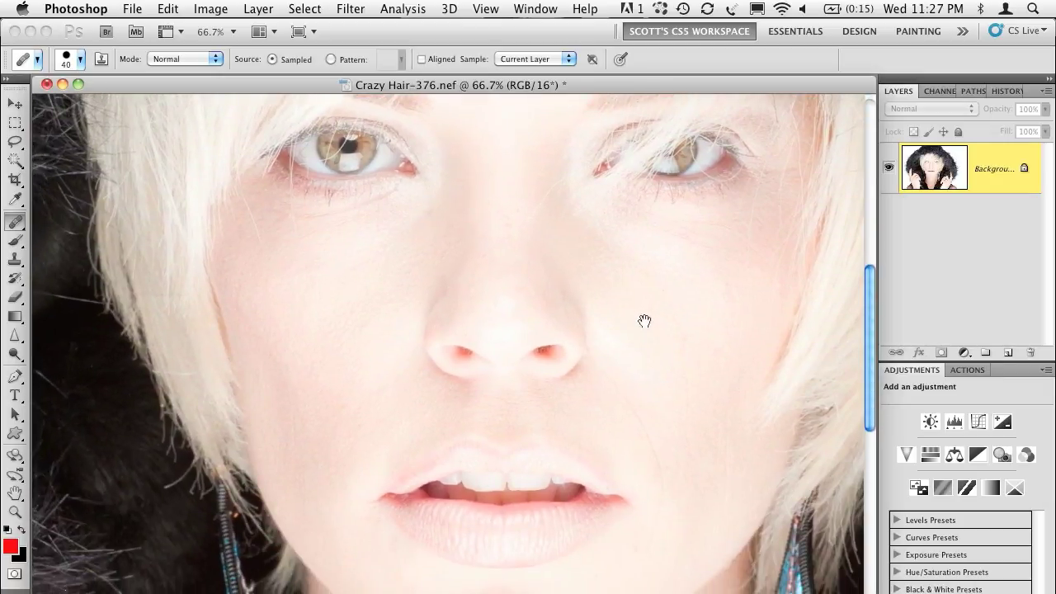
alt+click(700, 493)
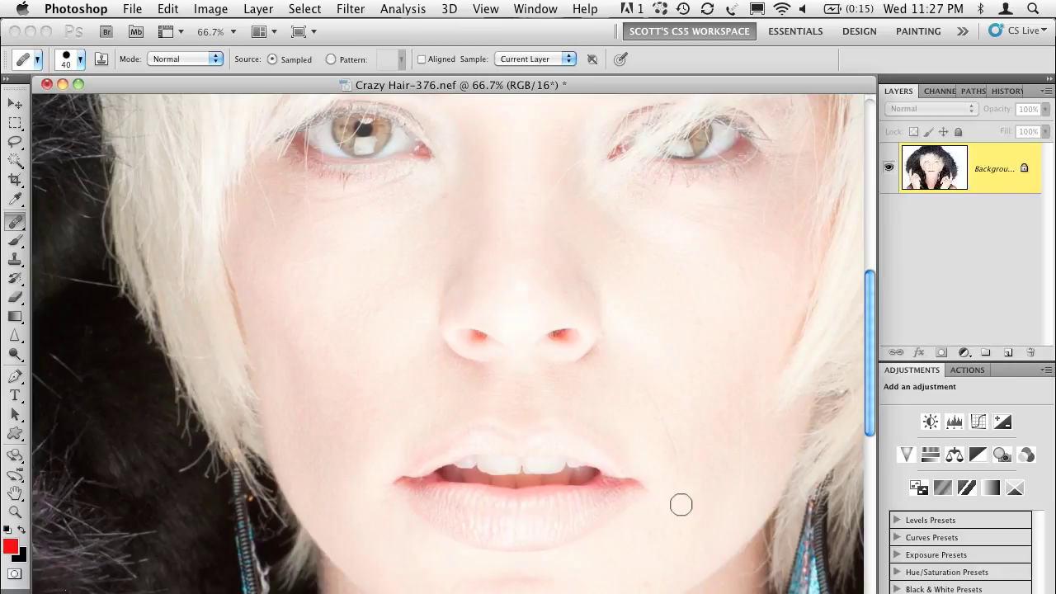
alt+click(641, 358)
click(681, 348)
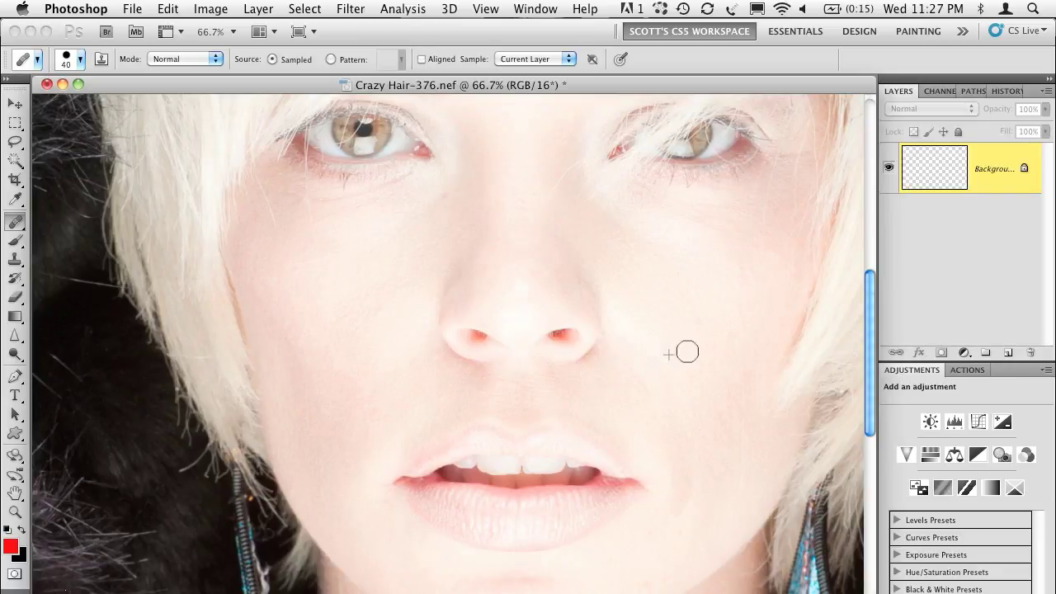
click(691, 385)
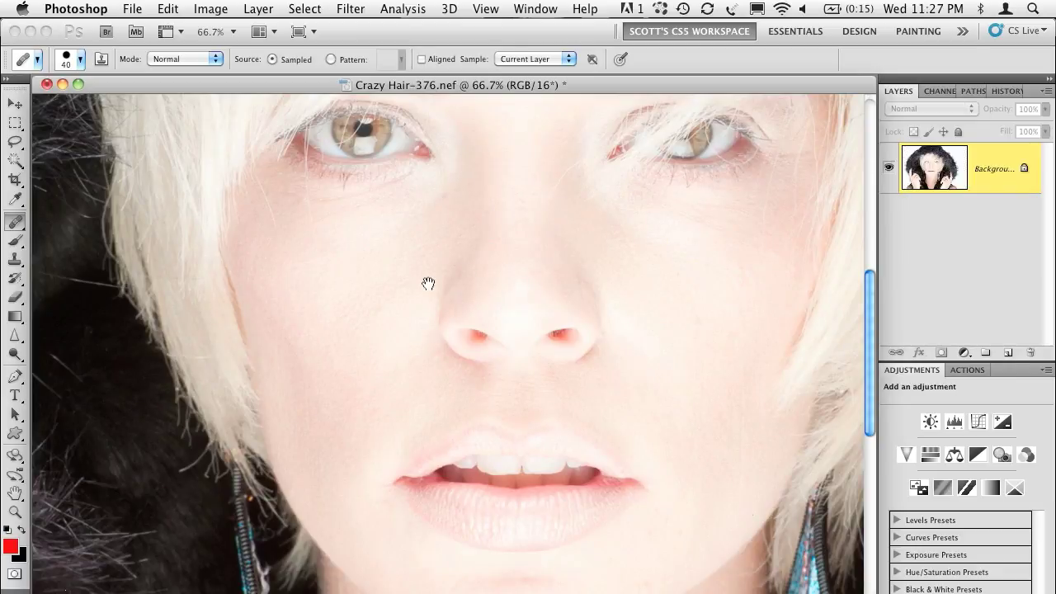
- At 100% zoom, reduce the Healing Brush to size 15 and smooth away the fine creases beneath the eye beside the hair fringe
scroll(410, 338, up, 3)
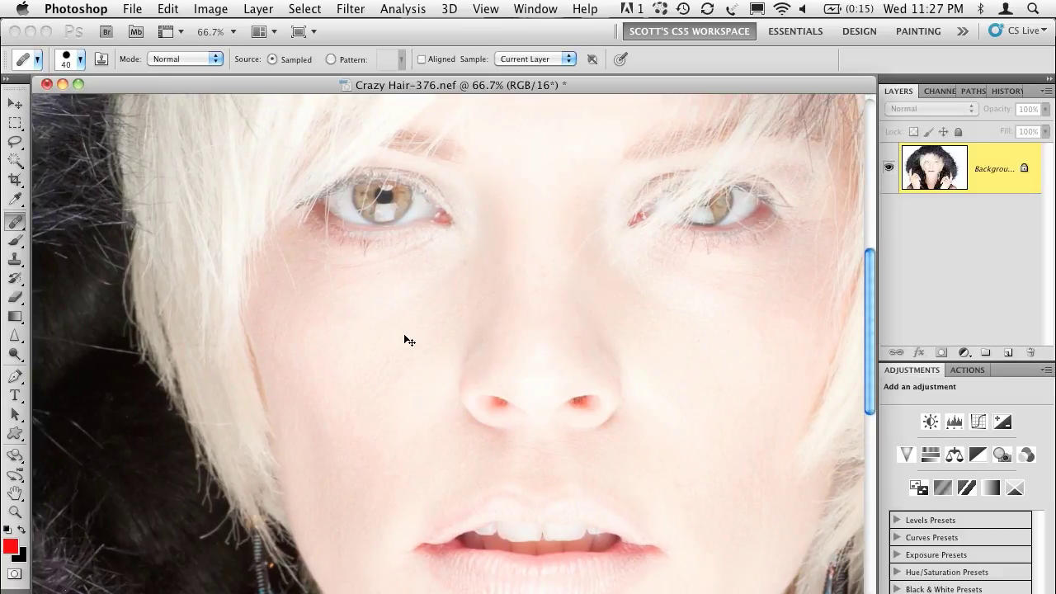
key(super+plus)
drag(362, 262, 458, 299)
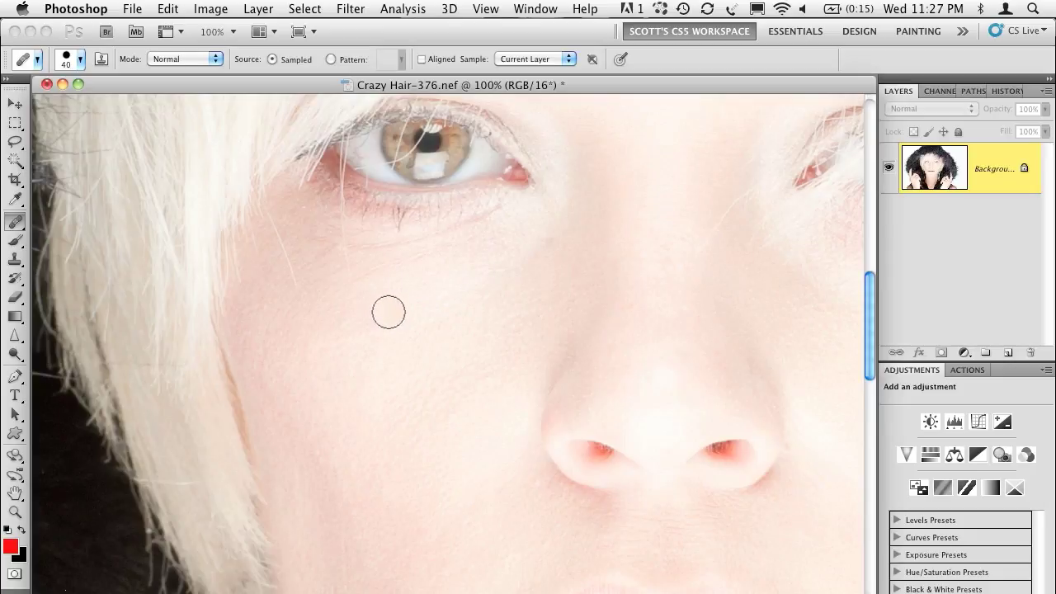
key(bracketleft)
mouse_move(368, 276)
mouse_down()
mouse_move(424, 259)
mouse_move(431, 280)
mouse_up()
mouse_move(377, 249)
mouse_down()
mouse_move(504, 202)
mouse_move(492, 251)
mouse_up()
- Review the Healing Brush's size control choices, such as Pen Pressure and Stylus Wheel, leaving the control Off
click(80, 60)
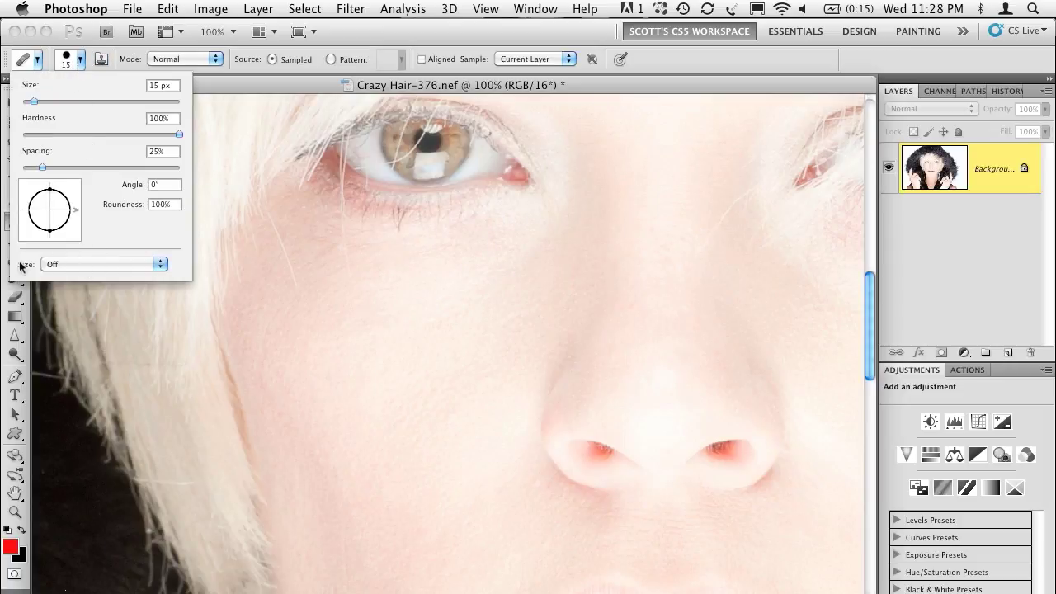
click(158, 264)
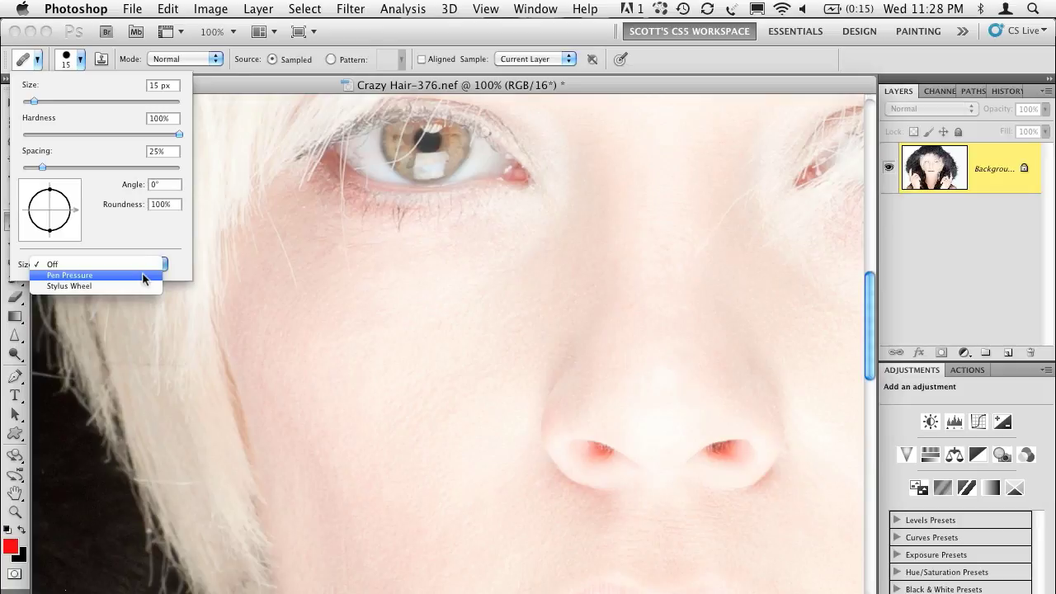
click(158, 264)
click(238, 261)
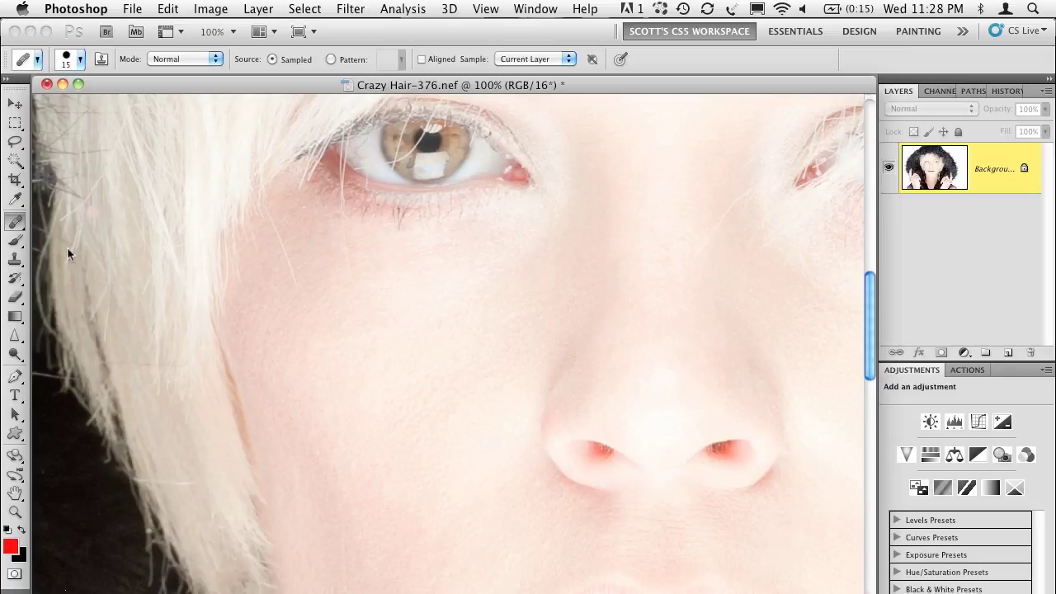
- Review the Clone Stamp's blending modes and opacity range, leaving Normal and 100%, and return to the Healing Brush
click(15, 261)
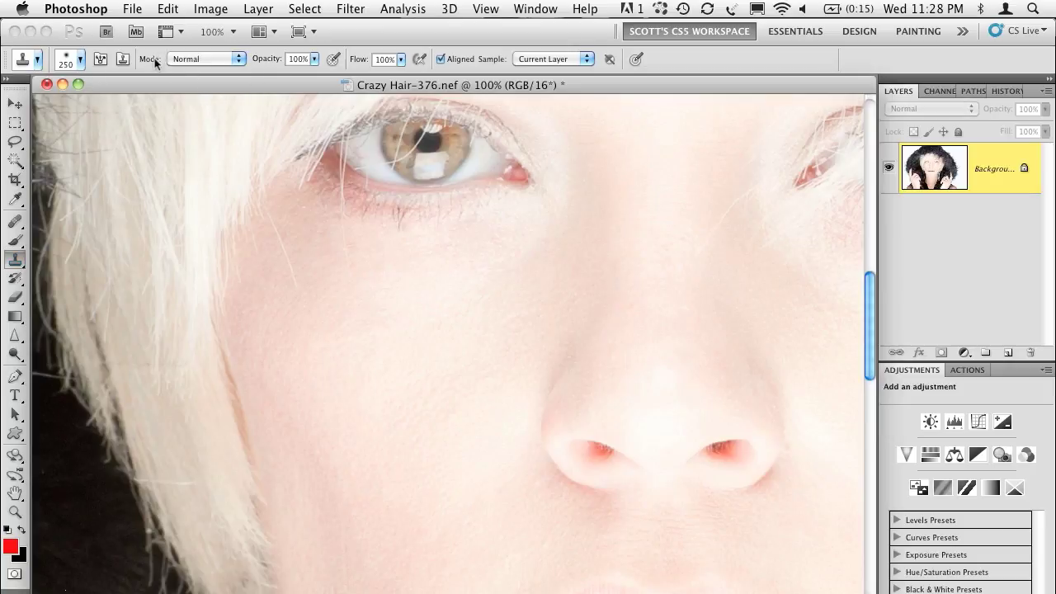
click(202, 59)
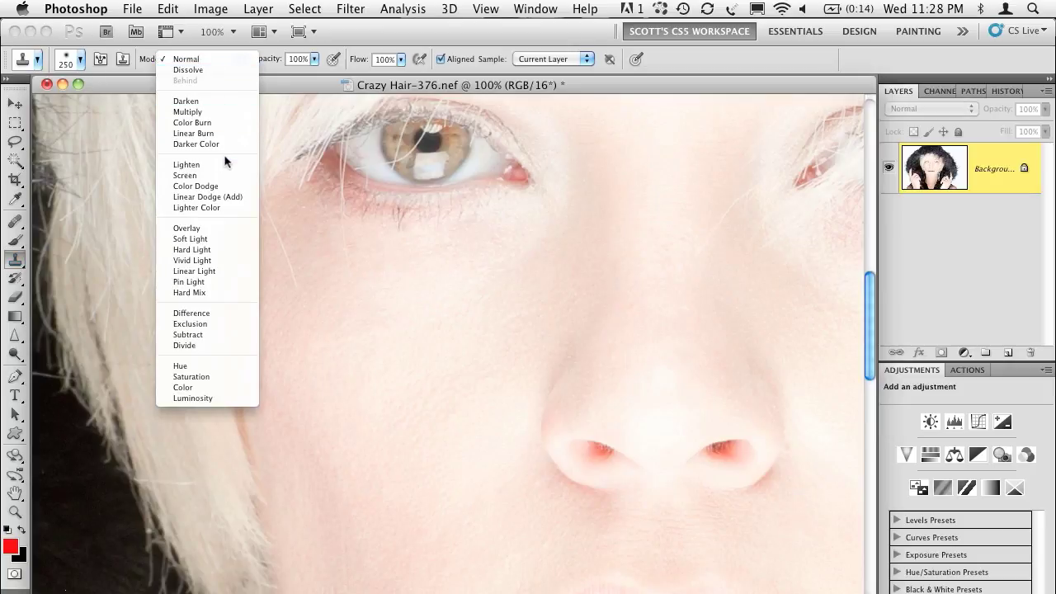
click(317, 159)
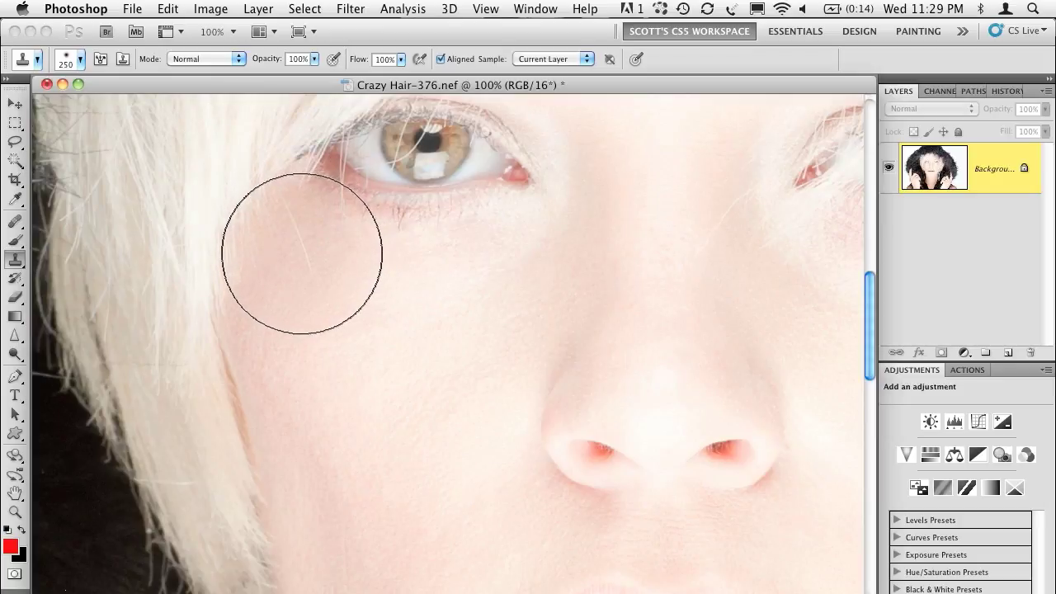
click(313, 60)
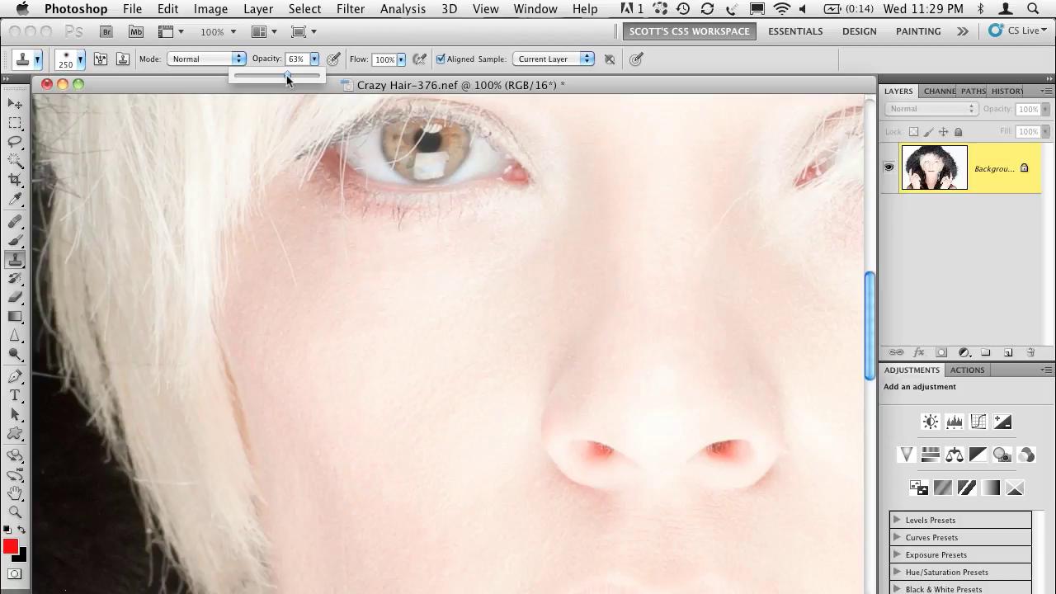
drag(278, 76, 343, 84)
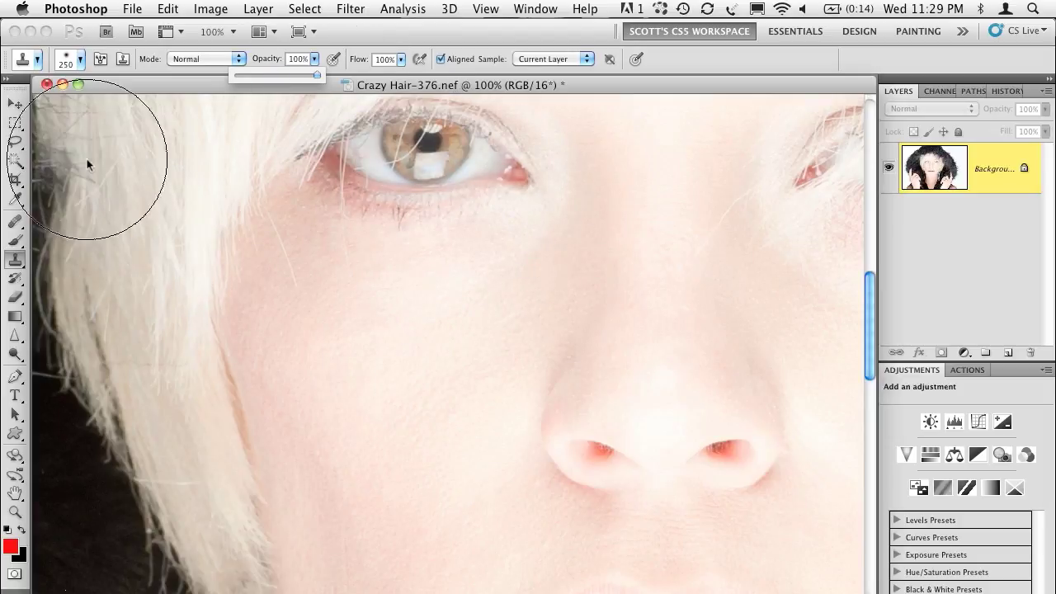
click(17, 102)
click(15, 221)
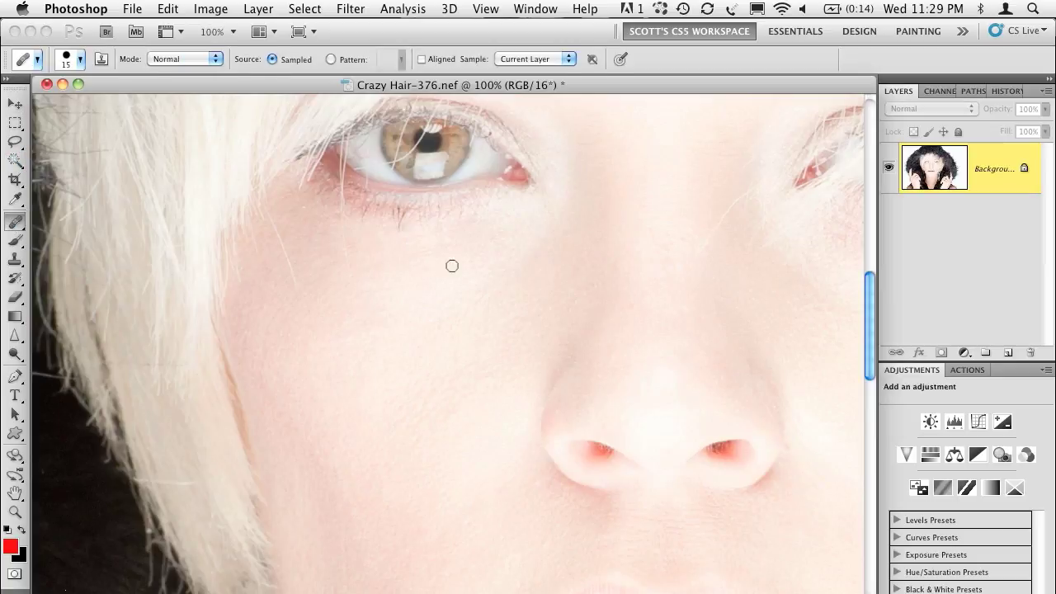
- Sample clean cheek skin and heal the small marks and creases beneath the other eye
drag(537, 284, 263, 274)
alt+click(702, 283)
click(746, 274)
click(650, 257)
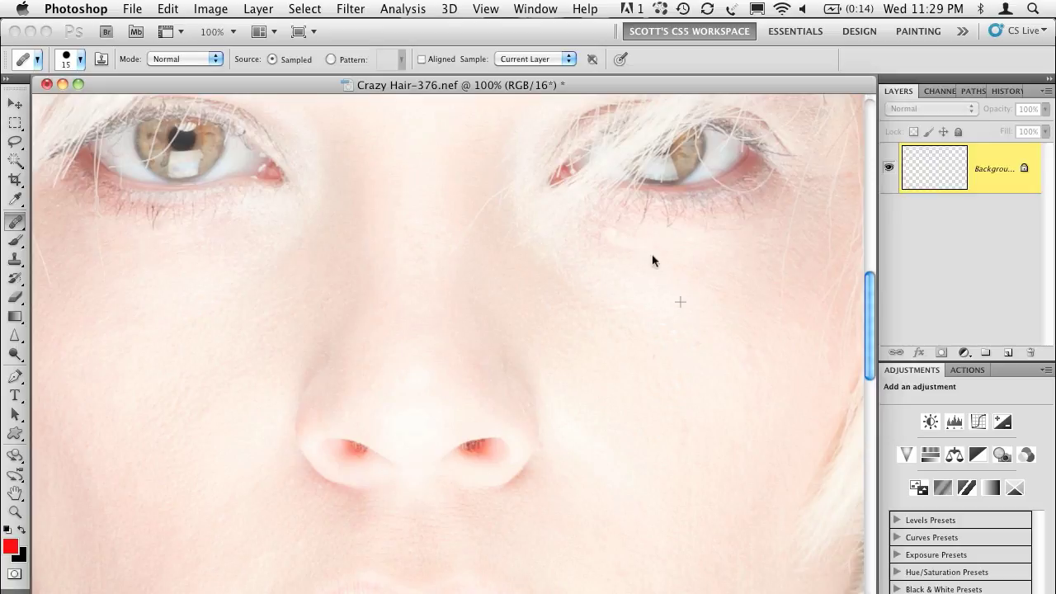
click(635, 239)
- Heal the spots on the neck's earring side and centre, enlarging the Healing Brush from size 15 to 20
drag(376, 231, 407, 306)
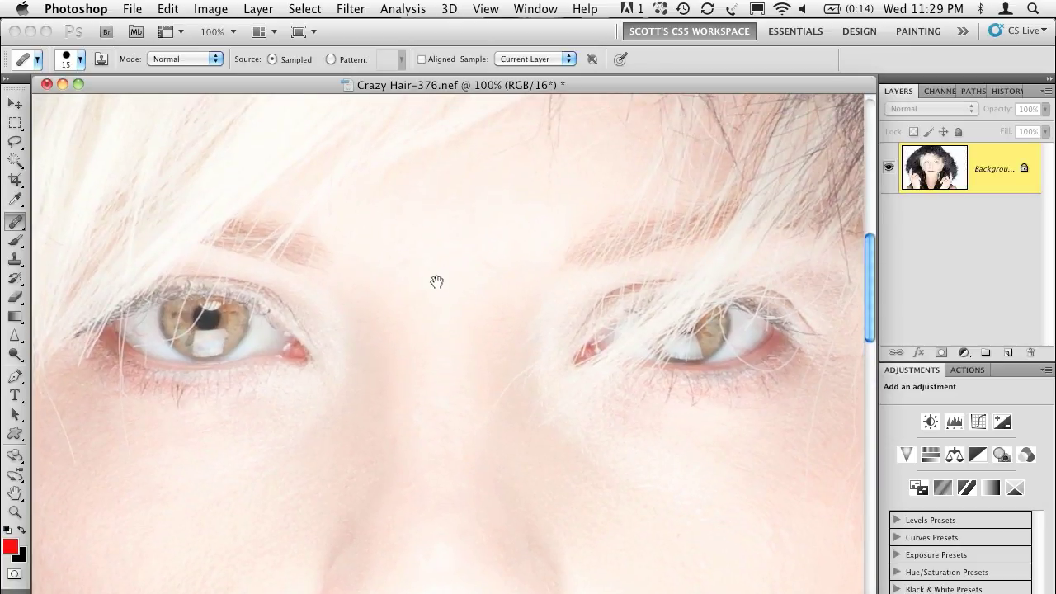
scroll(457, 354, down, 10)
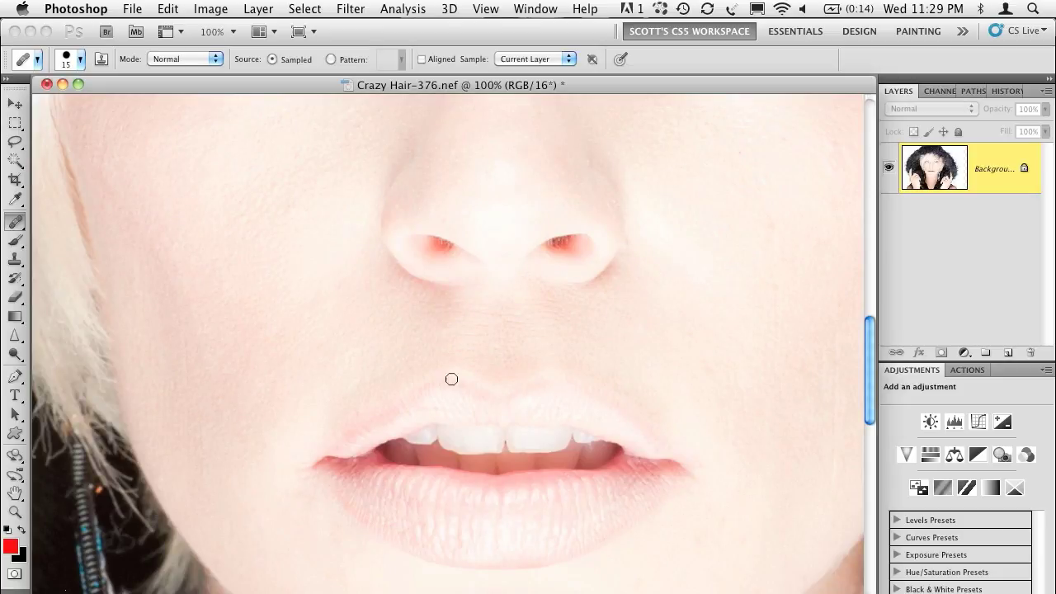
scroll(647, 363, down, 5)
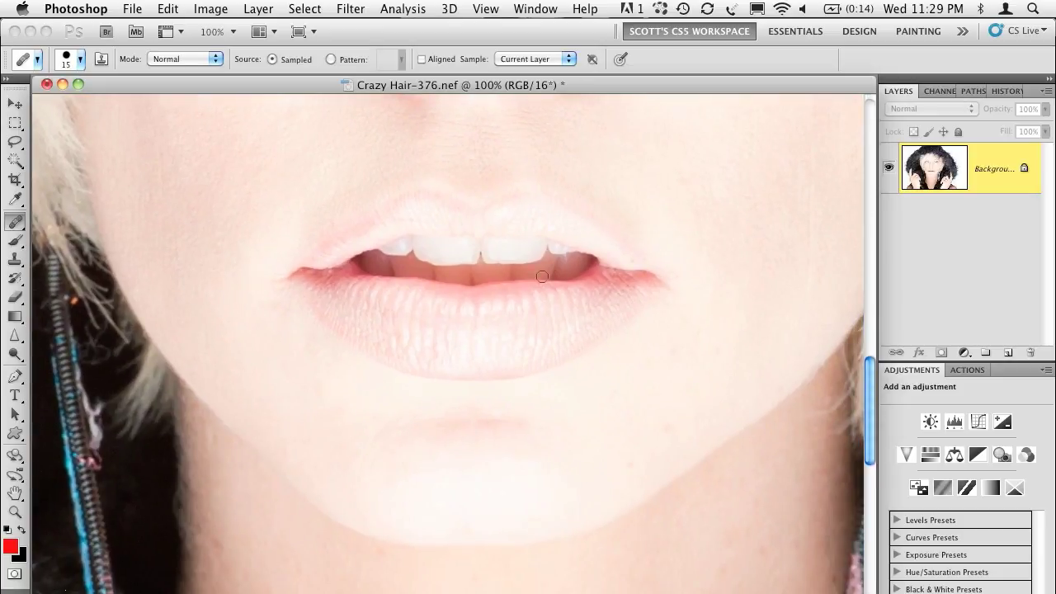
scroll(401, 389, down, 15)
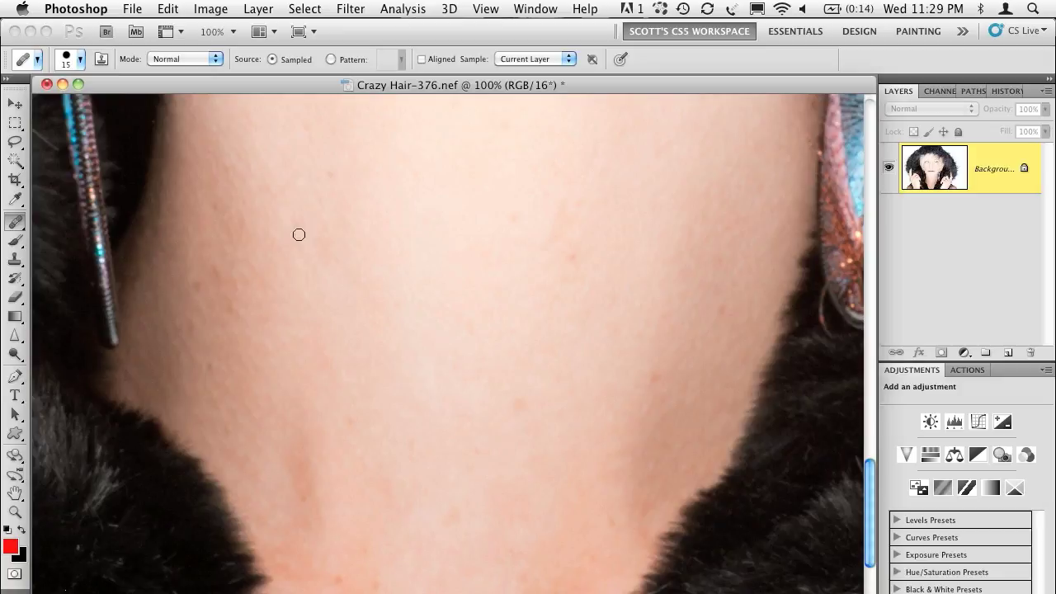
drag(329, 176, 323, 163)
click(306, 134)
key(bracketright)
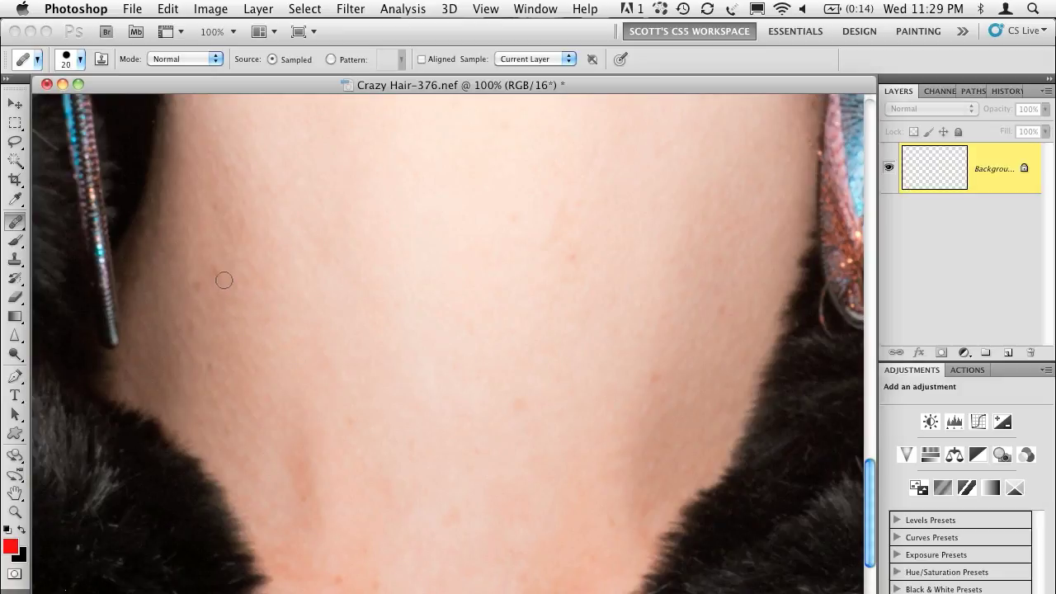
click(193, 283)
click(208, 365)
click(447, 412)
click(523, 403)
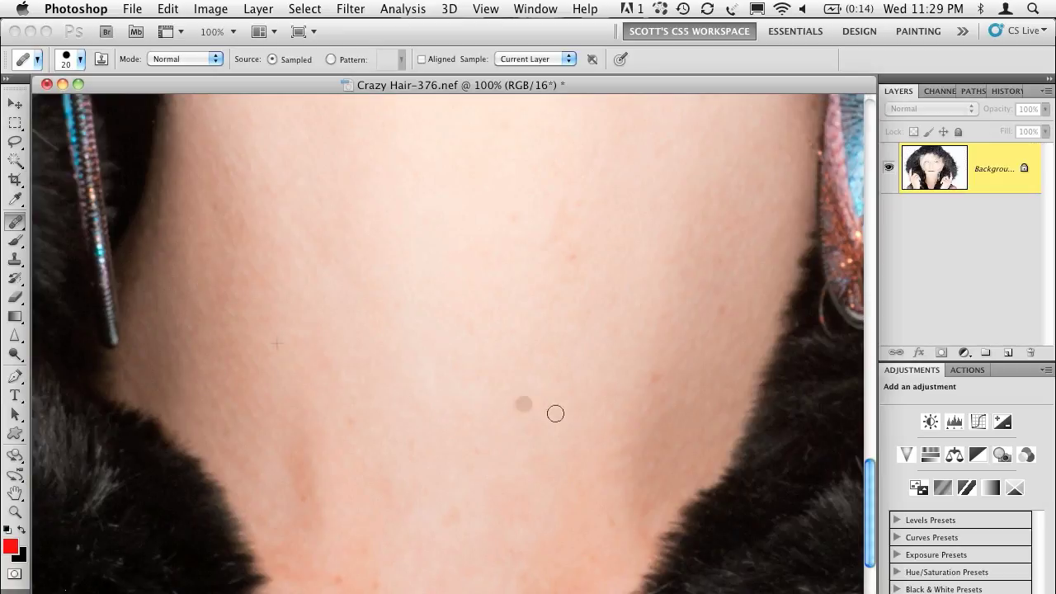
- Heal the remaining reddish spots on the shadowed side, middle and base of the neck with the size 20 Healing Brush
click(658, 372)
click(722, 306)
click(572, 257)
click(718, 263)
click(738, 195)
click(519, 222)
click(544, 193)
click(558, 207)
click(581, 199)
click(454, 528)
click(581, 546)
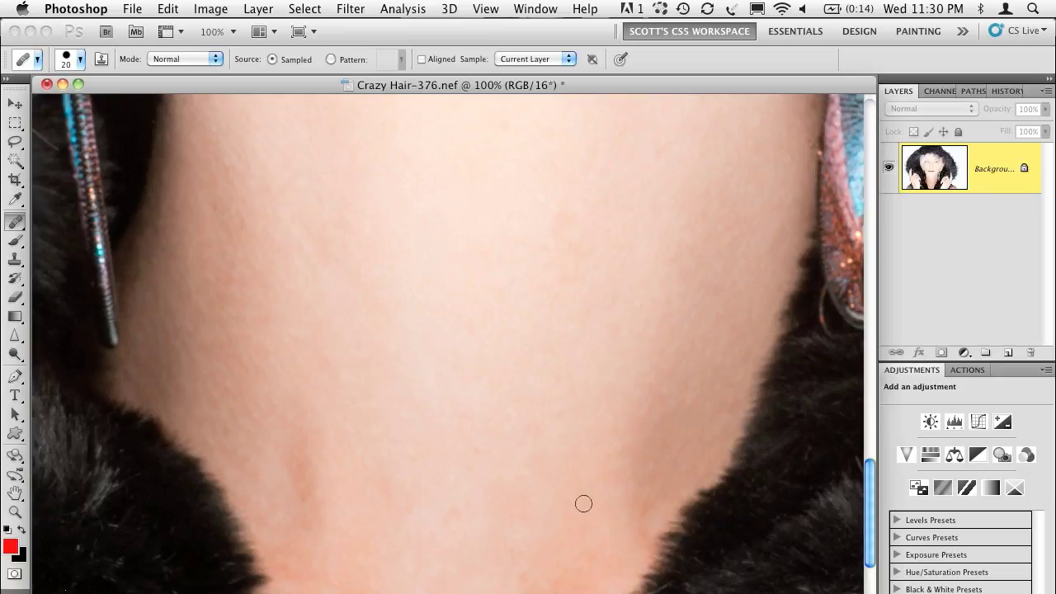
- Heal the blemishes on the upper chest along the edge of the fur collar
mouse_move(469, 398)
mouse_down()
mouse_move(463, 329)
mouse_move(483, 259)
mouse_up()
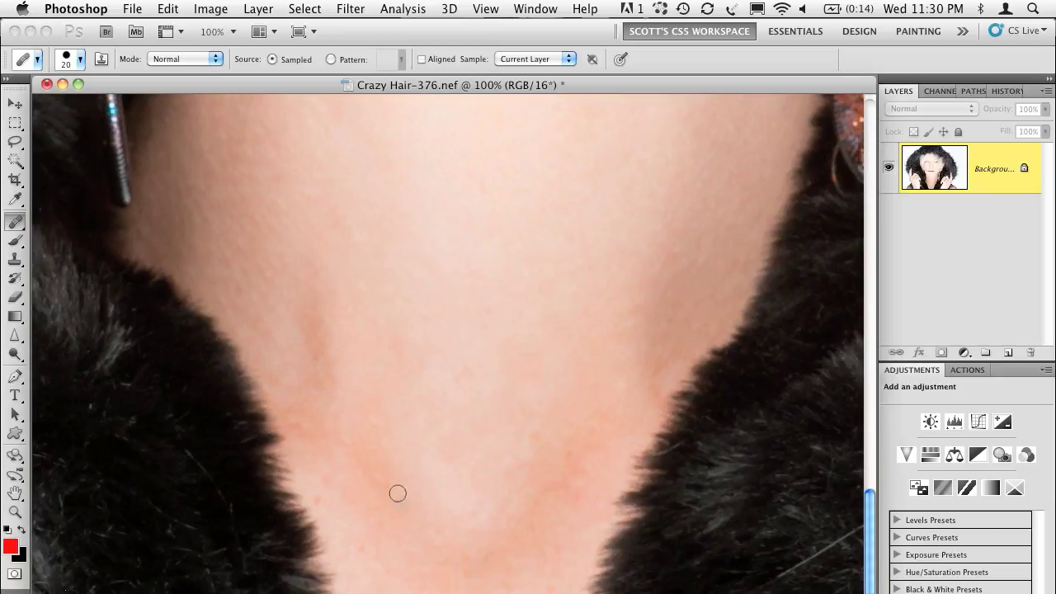
click(320, 495)
click(301, 429)
click(316, 355)
click(373, 546)
click(398, 571)
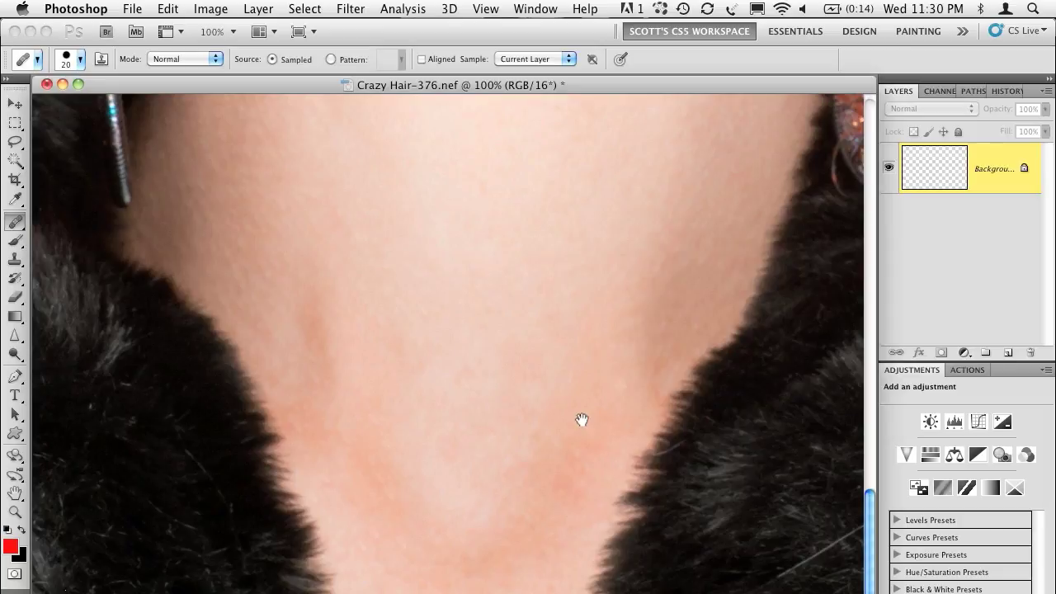
- Check the chin, face and forehead for remaining blemishes and inspect the eye beside the hair fringe at 300% zoom
drag(542, 320, 539, 350)
scroll(540, 350, up, 15)
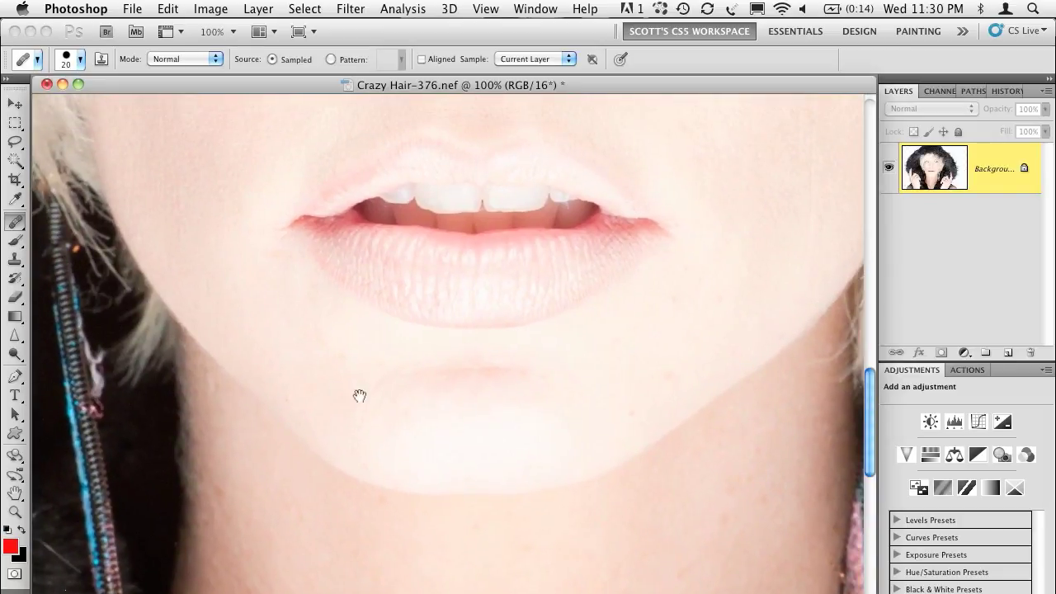
scroll(363, 429, up, 10)
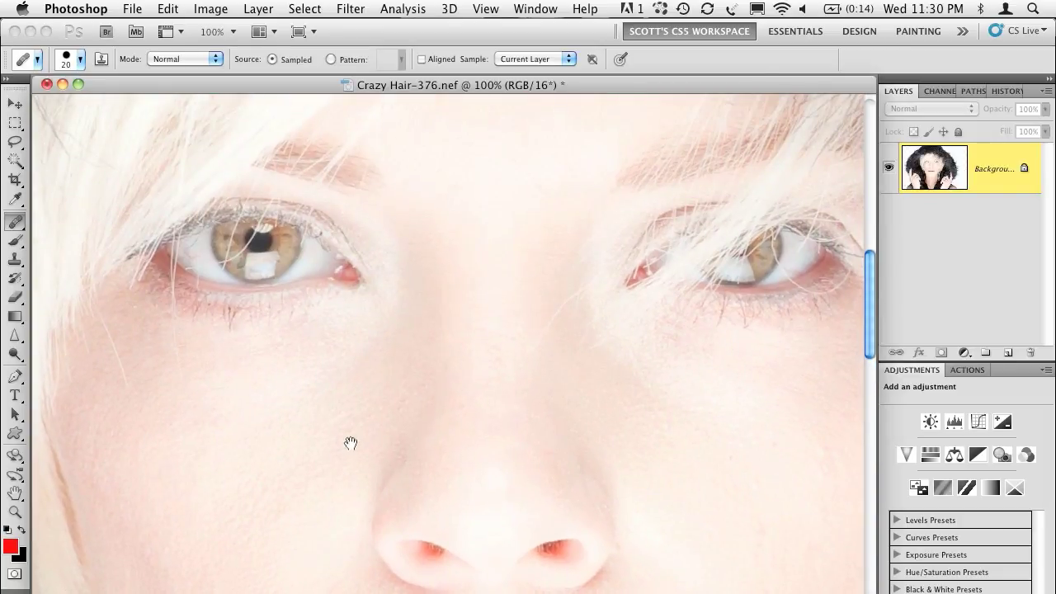
scroll(483, 313, up, 3)
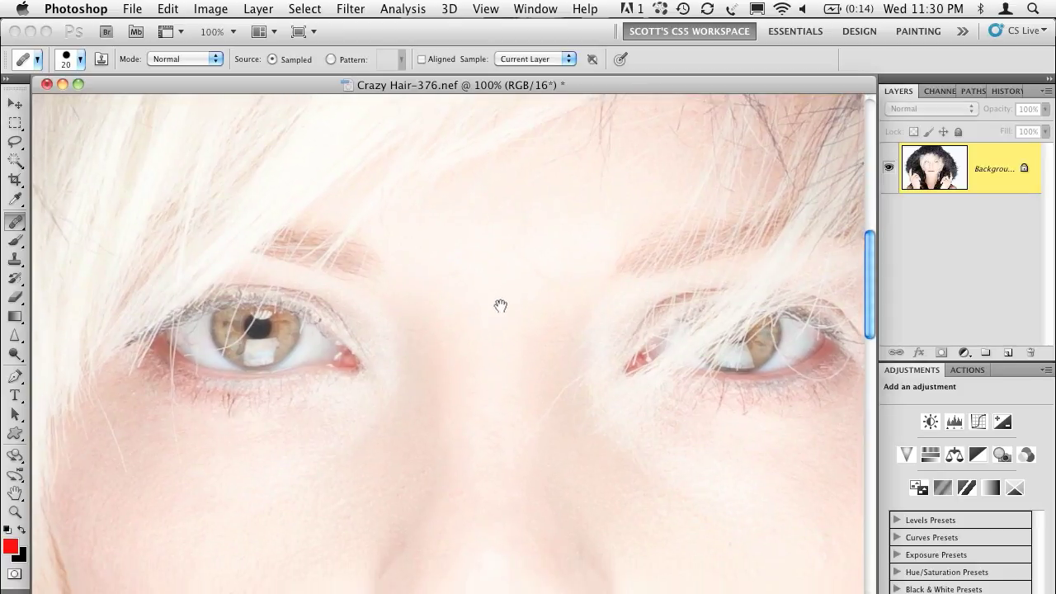
scroll(504, 289, down, 5)
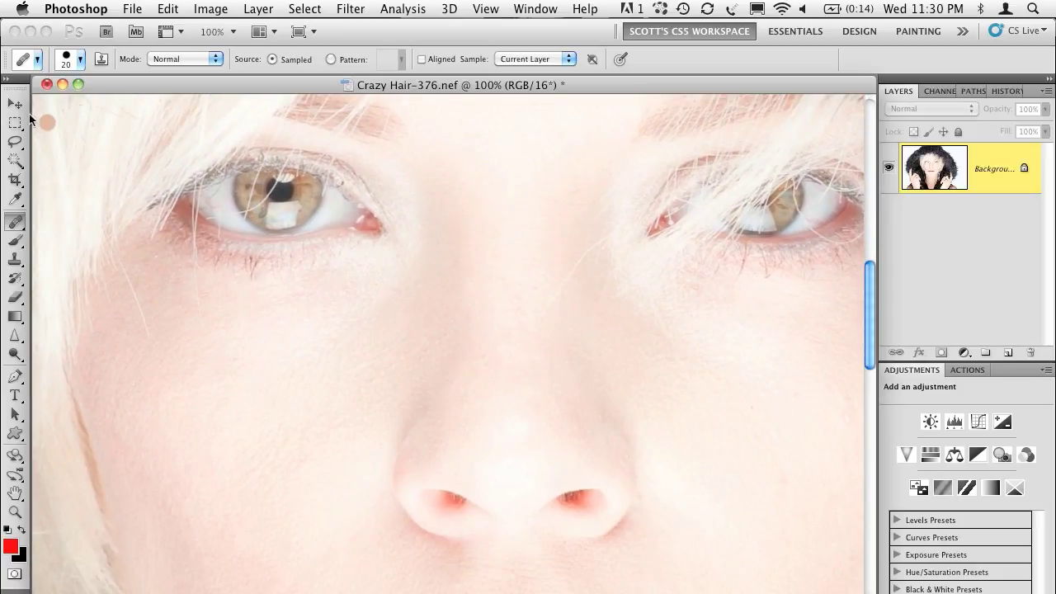
click(18, 103)
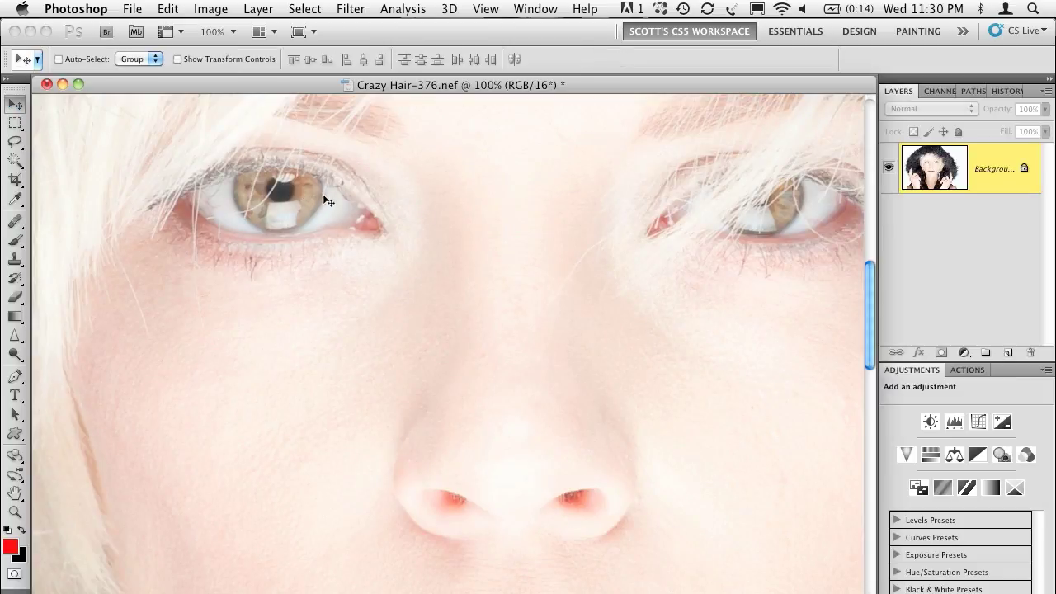
key(super+equal)
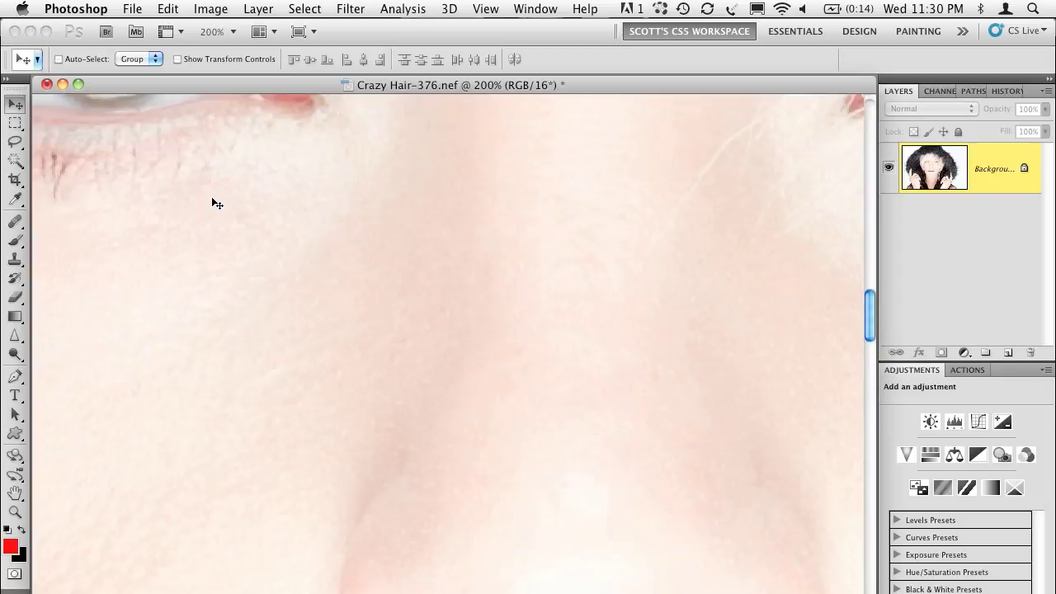
key(super+equal)
scroll(467, 330, up, 5)
scroll(419, 286, up, 5)
scroll(419, 286, left, 3)
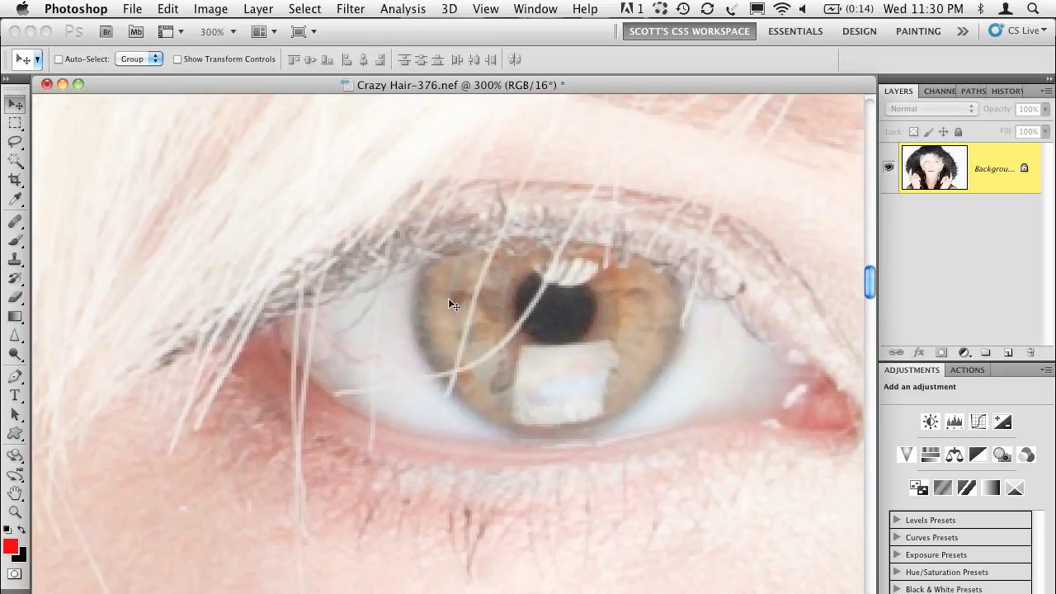
- With the Healing Brush reduced to size 3 to 4, sample clean eye white and remove the red veins near the eye's outer corner
click(15, 220)
alt+click(337, 283)
key(bracketleft)
key(bracketleft)
key(bracketleft)
key(bracketleft)
key(bracketleft)
key(bracketleft)
key(bracketleft)
key(bracketleft)
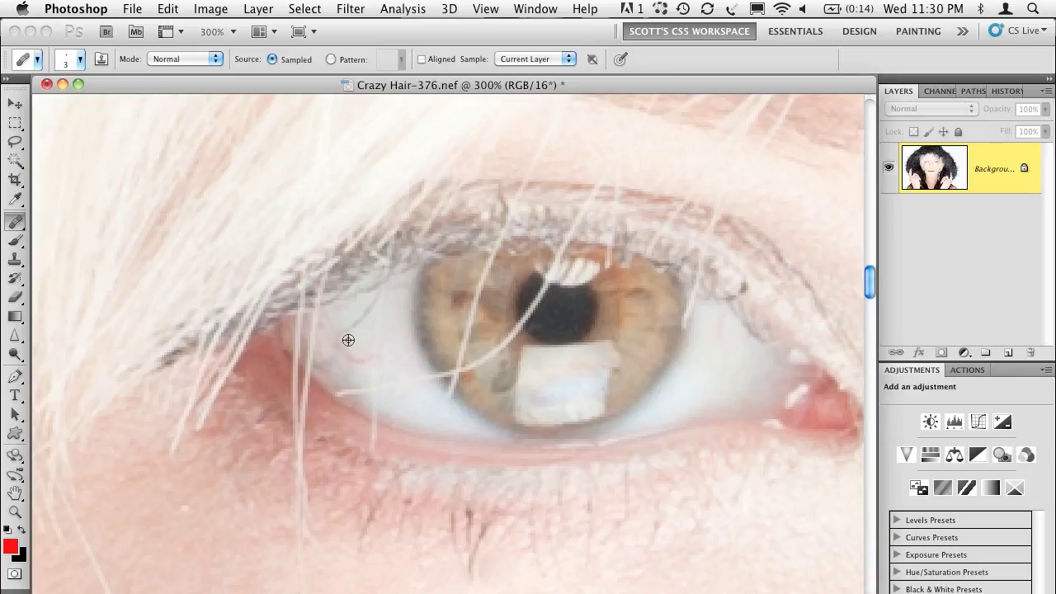
drag(367, 312, 358, 339)
drag(341, 345, 360, 355)
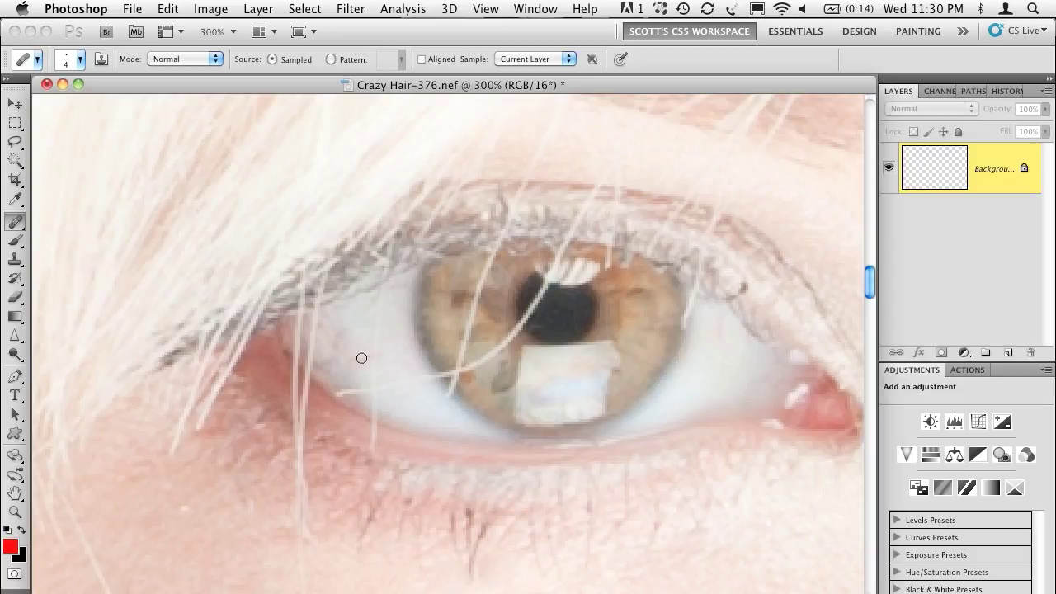
alt+click(345, 330)
click(355, 364)
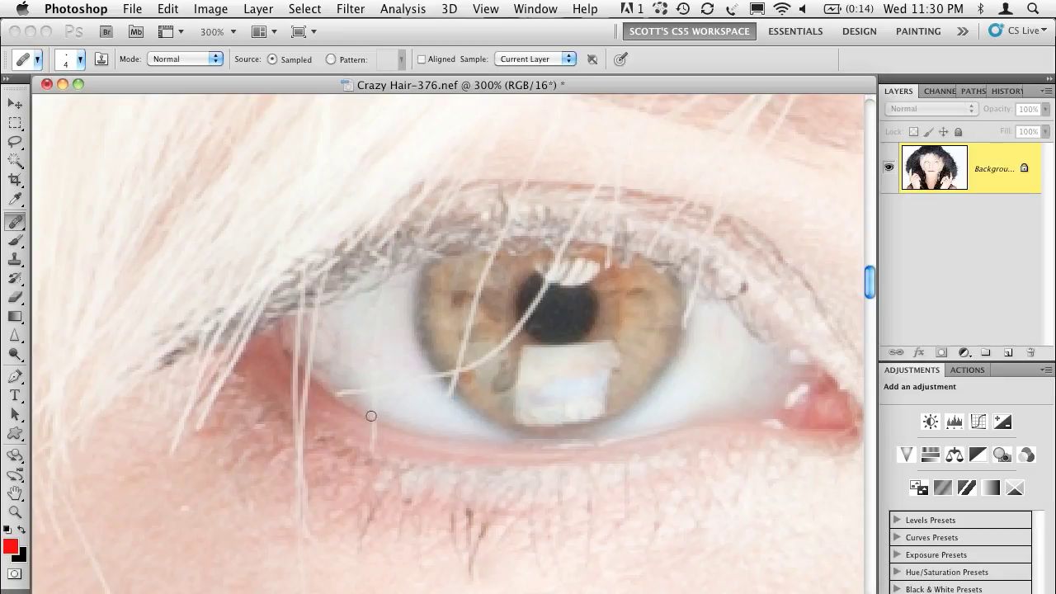
- Sample clean white in the eye partly covered by the fringe and heal the veins above the sample with the size 4 Healing Brush
drag(726, 372, 289, 363)
drag(668, 344, 517, 351)
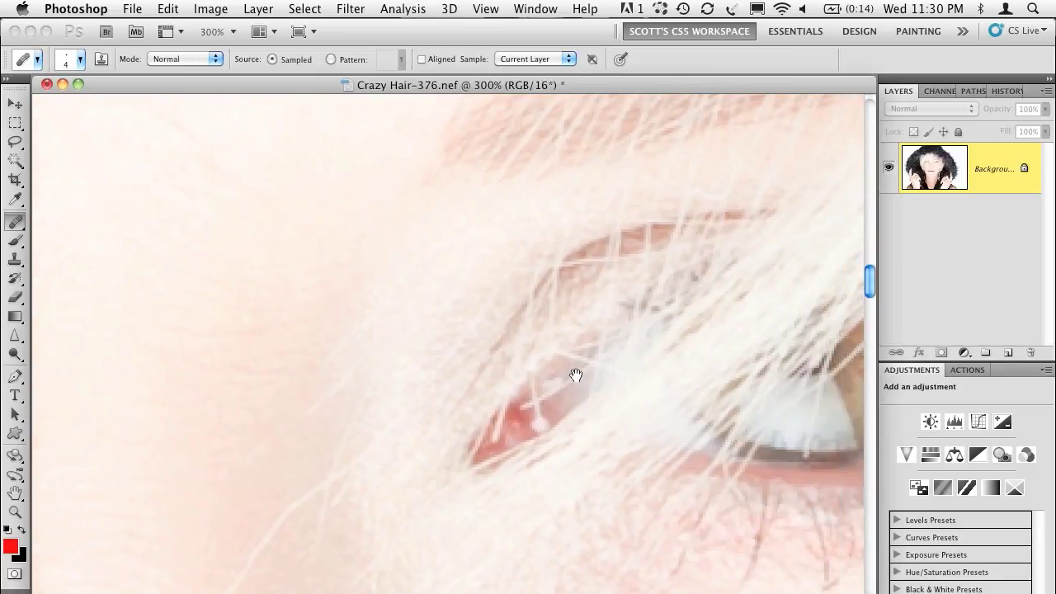
drag(572, 372, 473, 368)
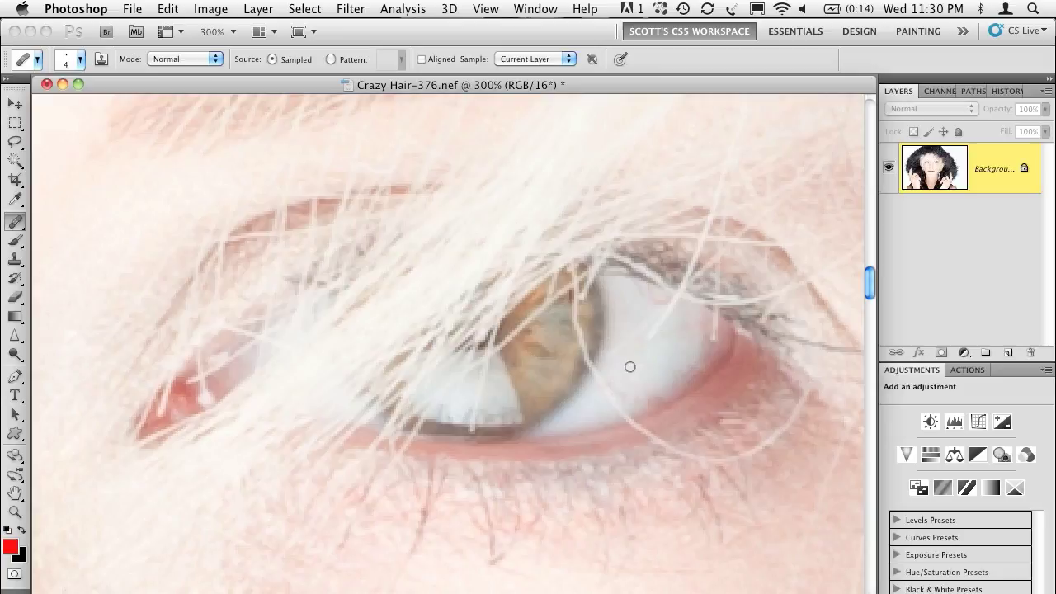
alt+click(646, 311)
drag(659, 302, 653, 292)
drag(537, 384, 574, 335)
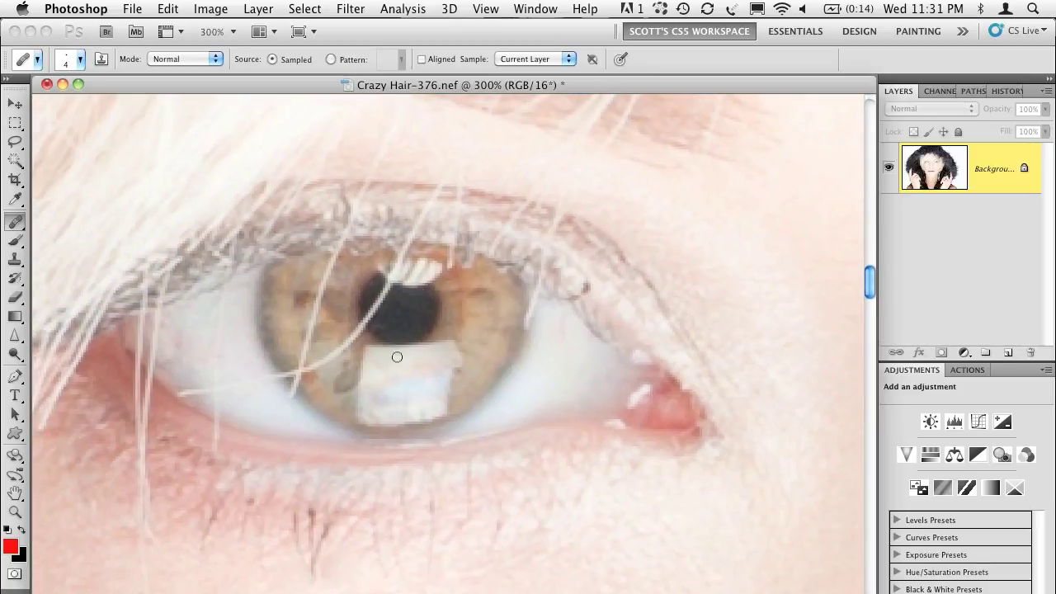
- Add a Levels adjustment with black input 40 and white input 243, and invert its mask to black
key(super+minus)
key(super+minus)
key(super+minus)
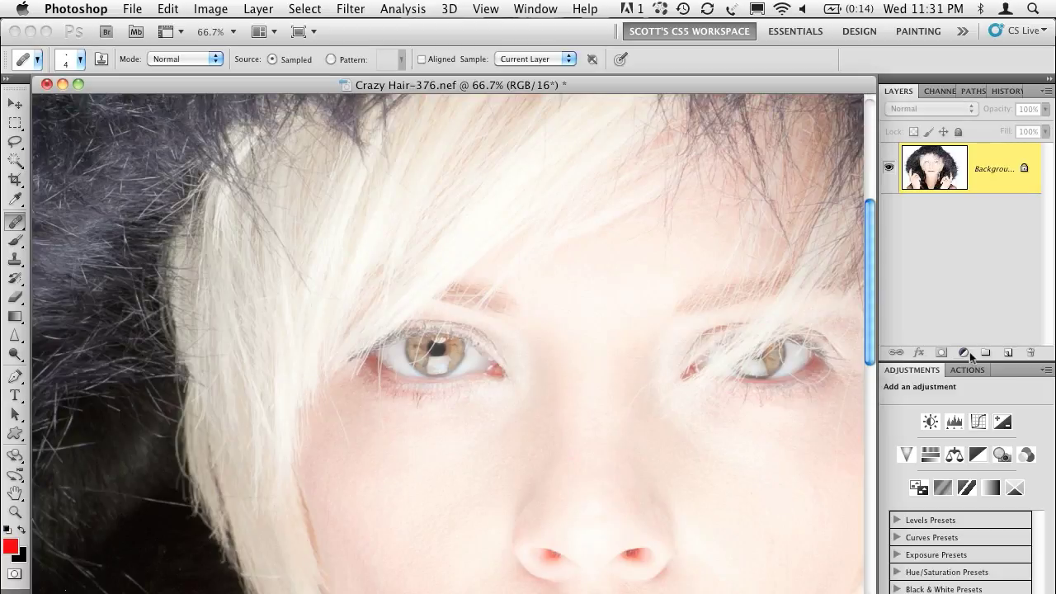
click(963, 353)
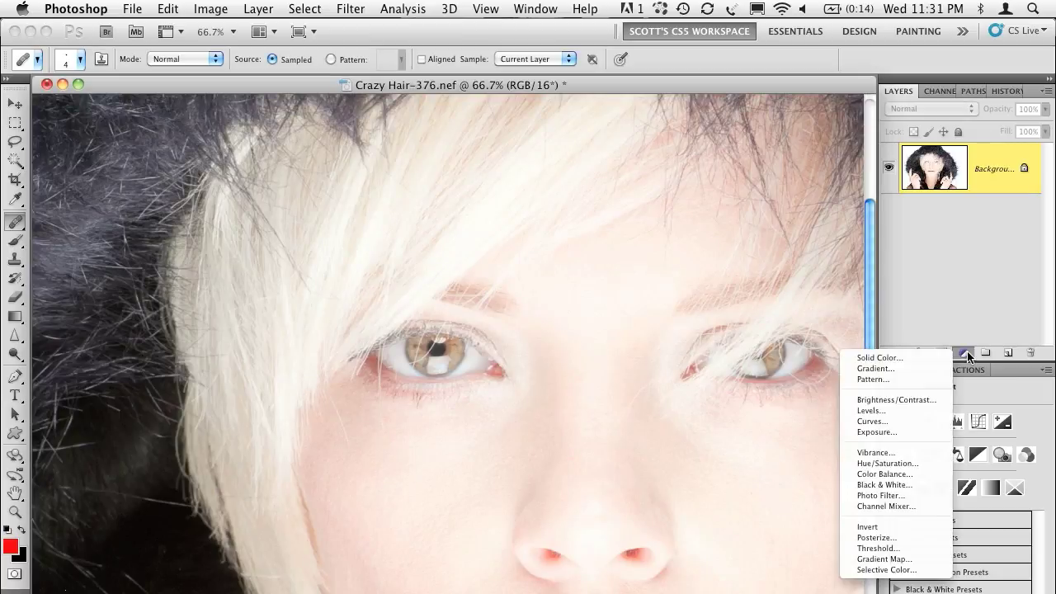
click(933, 410)
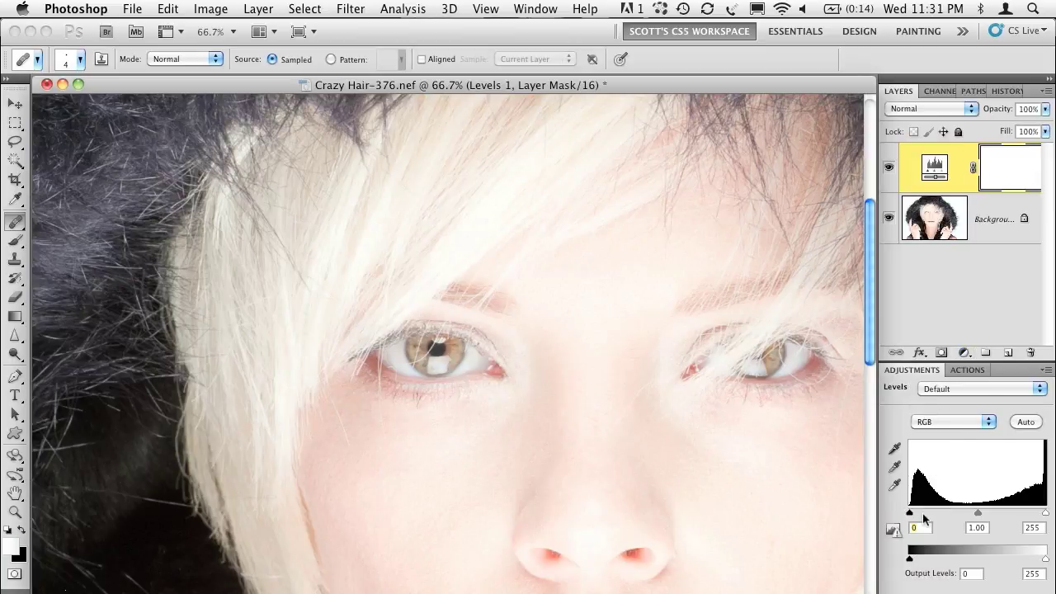
drag(911, 515, 929, 514)
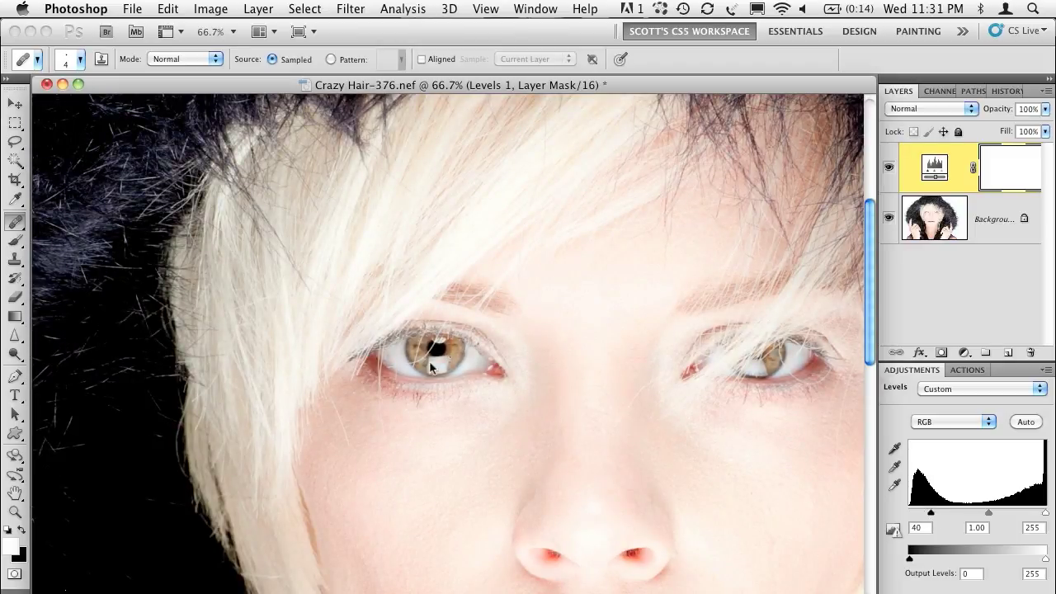
mouse_move(1046, 515)
mouse_down()
mouse_move(1027, 514)
mouse_move(1038, 516)
mouse_up()
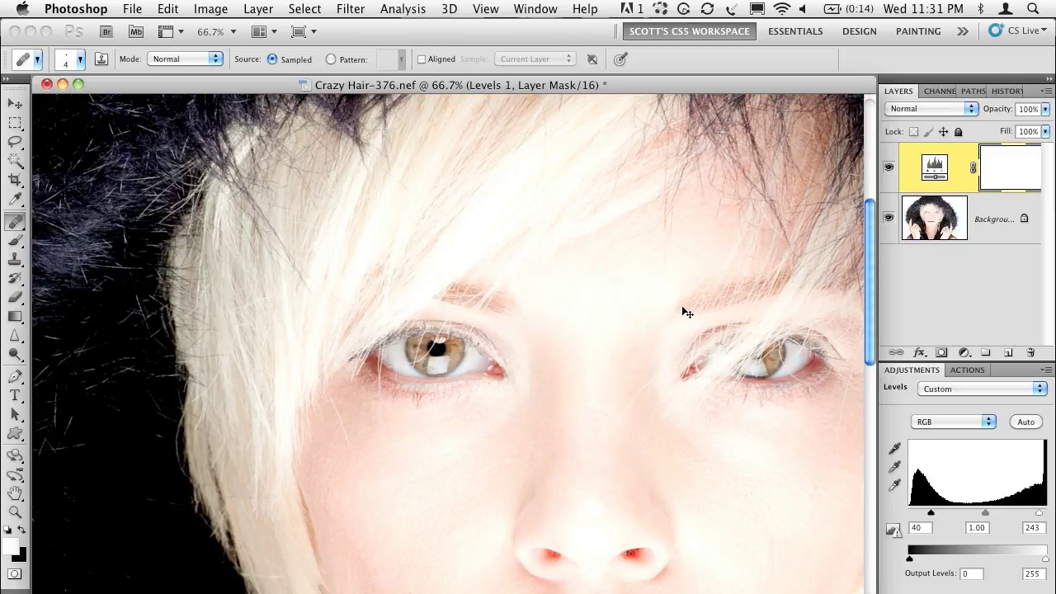
key(super+i)
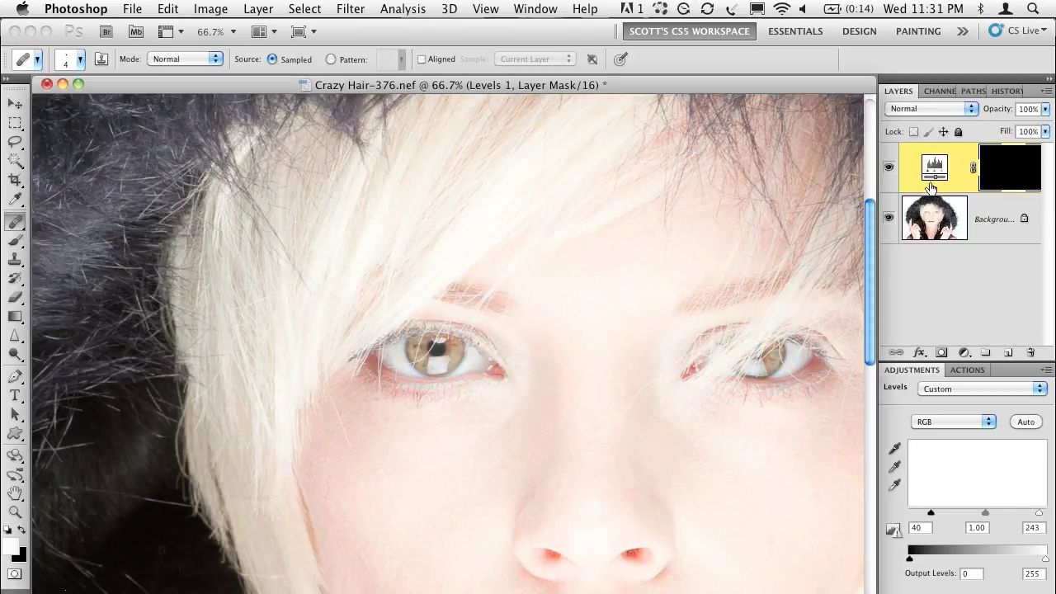
- With a size 35 white brush, paint on the Levels mask over the iris of the fully visible eye
click(16, 240)
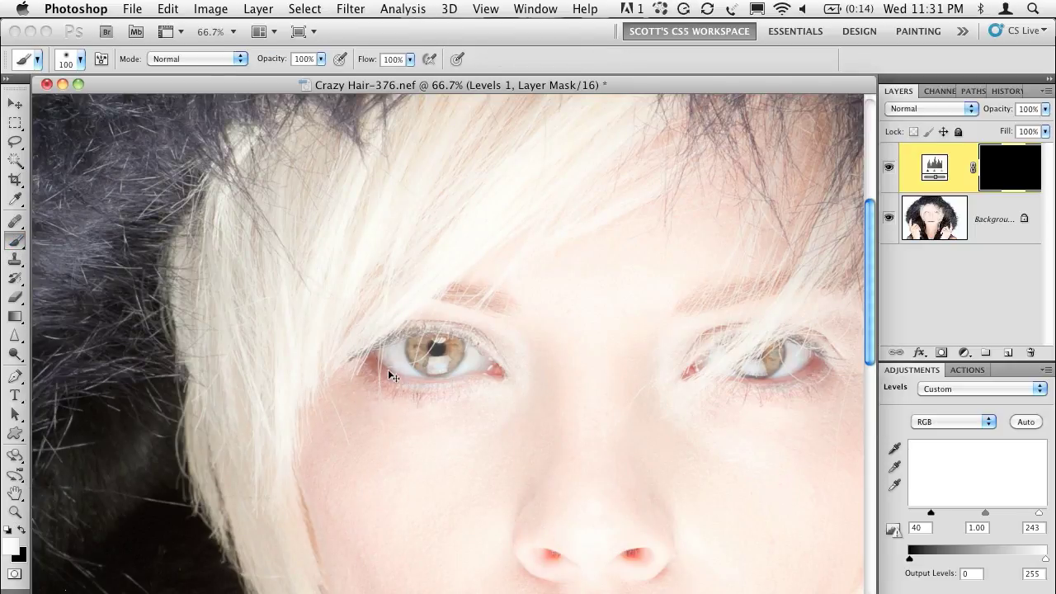
key(super+plus)
key(super+plus)
key(bracketleft)
key(bracketleft)
key(bracketleft)
key(bracketleft)
key(bracketleft)
key(bracketleft)
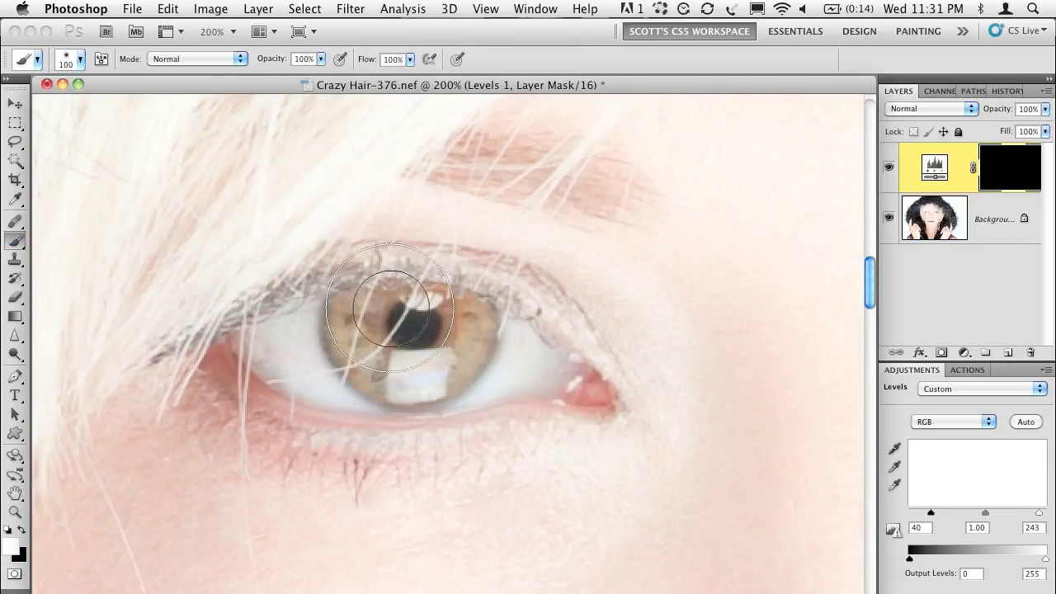
key(bracketleft)
mouse_move(367, 338)
mouse_down()
mouse_move(425, 355)
mouse_move(446, 322)
mouse_move(408, 334)
mouse_move(387, 311)
mouse_move(370, 310)
mouse_move(394, 364)
mouse_move(467, 336)
mouse_move(382, 321)
mouse_move(457, 326)
mouse_move(358, 320)
mouse_up()
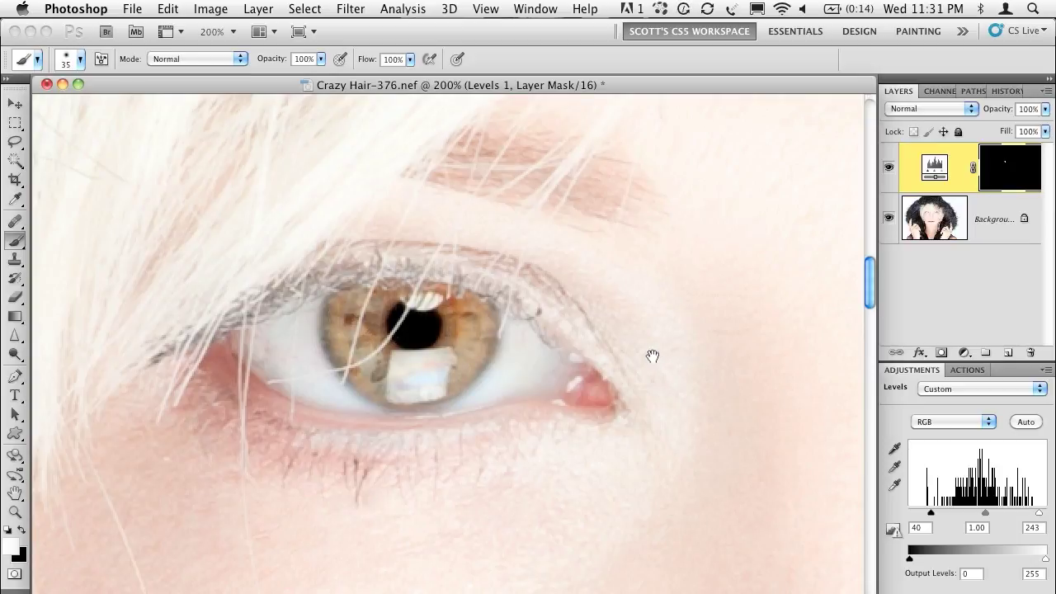
- Paint white on the Levels mask over the iris of the eye partly covered by hair
drag(648, 347, 305, 347)
drag(571, 342, 544, 367)
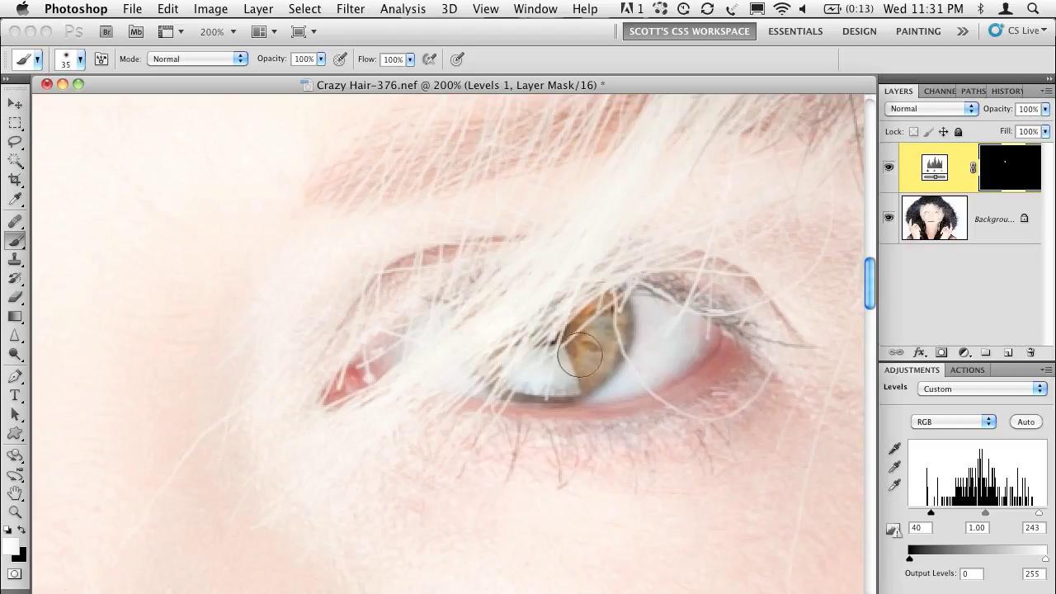
mouse_move(453, 347)
mouse_down()
mouse_move(554, 341)
mouse_move(582, 301)
mouse_up()
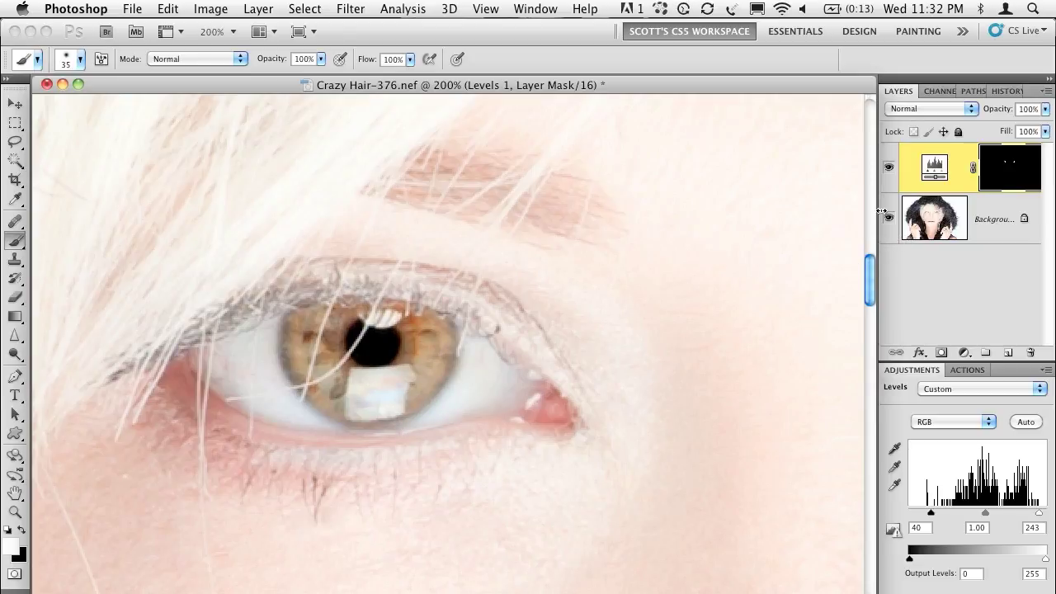
- Merge a copy of all visible layers into a new layer, switch to full screen mode and restore the default colors
key(super+alt+shift+e)
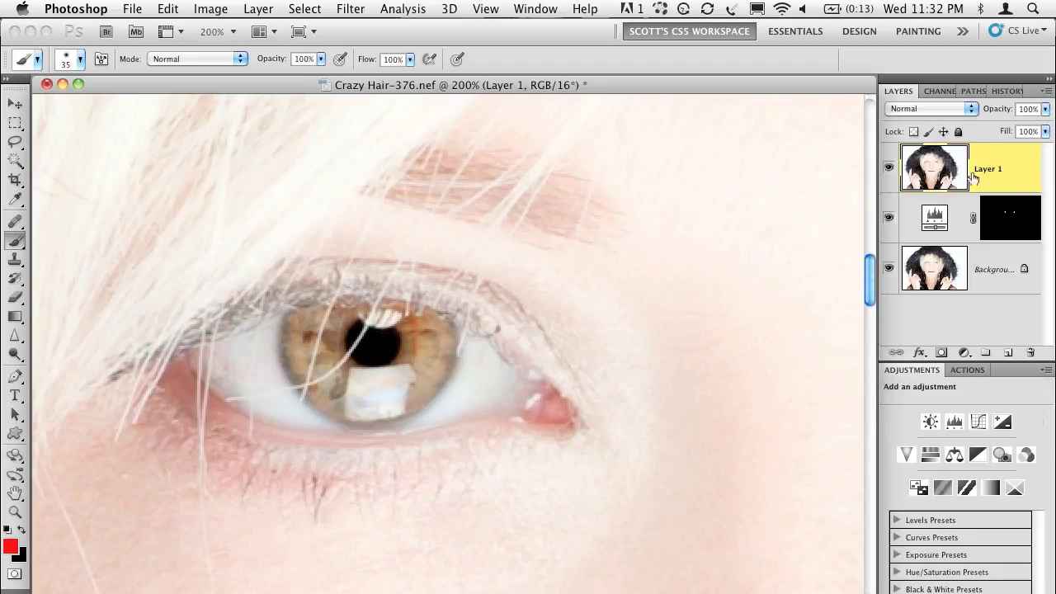
key(f)
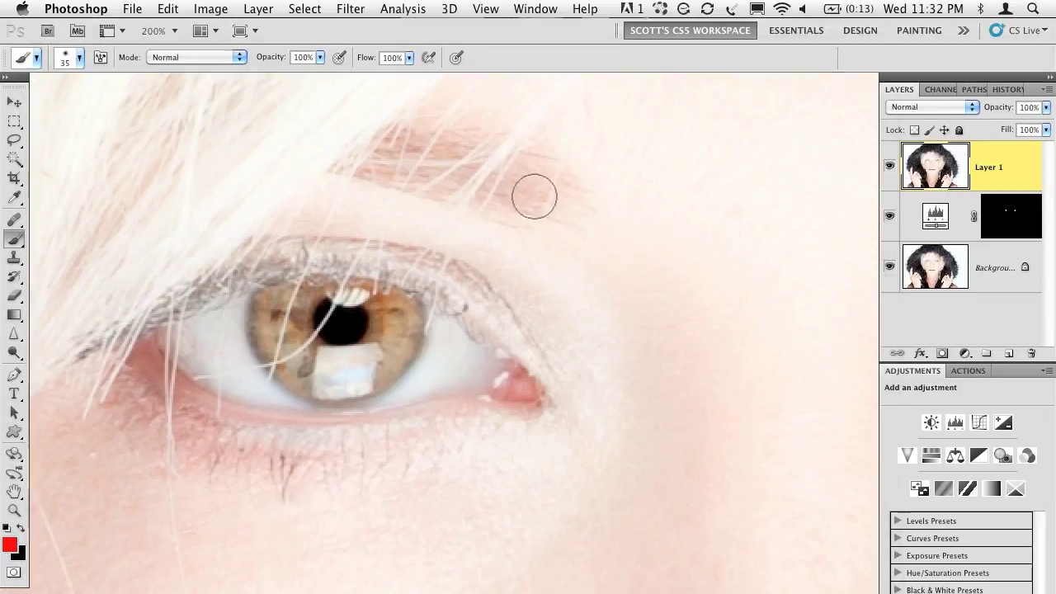
key(d)
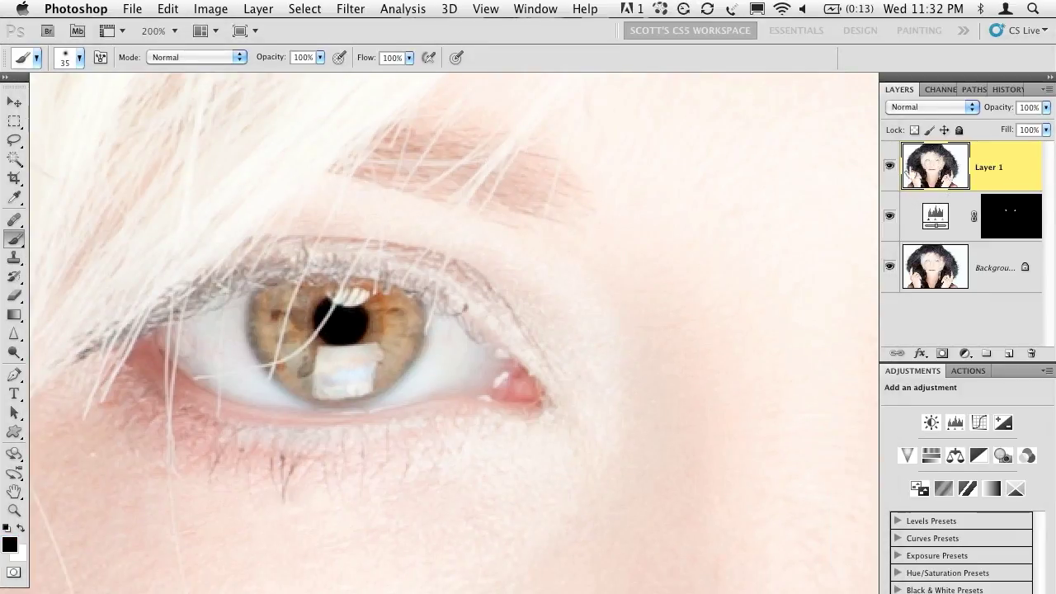
- Duplicate the merged layer in Multiply mode, hide it behind a black mask and make white the foreground color
key(super+j)
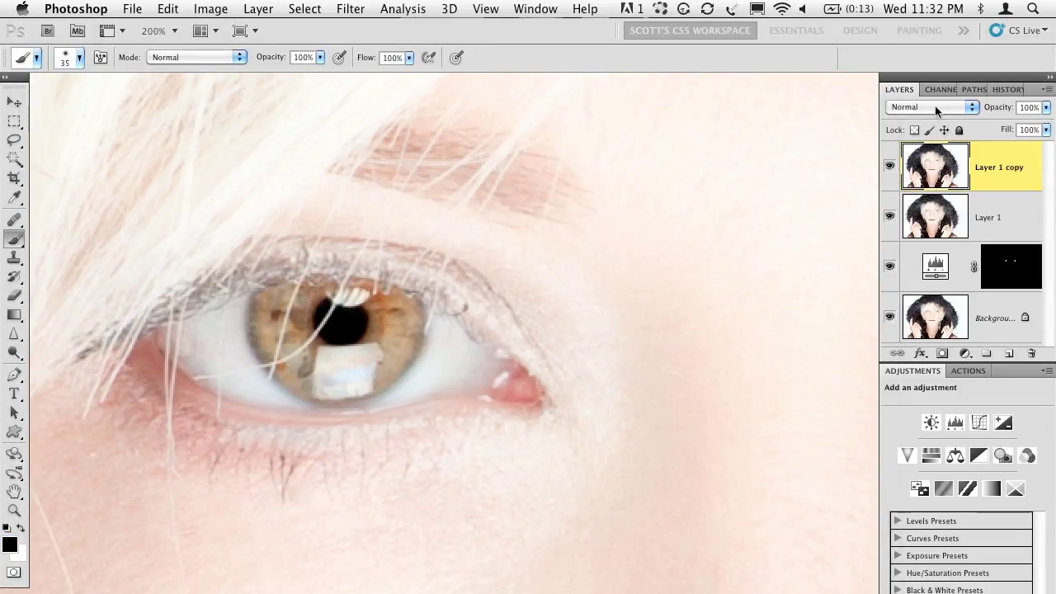
click(931, 104)
click(934, 147)
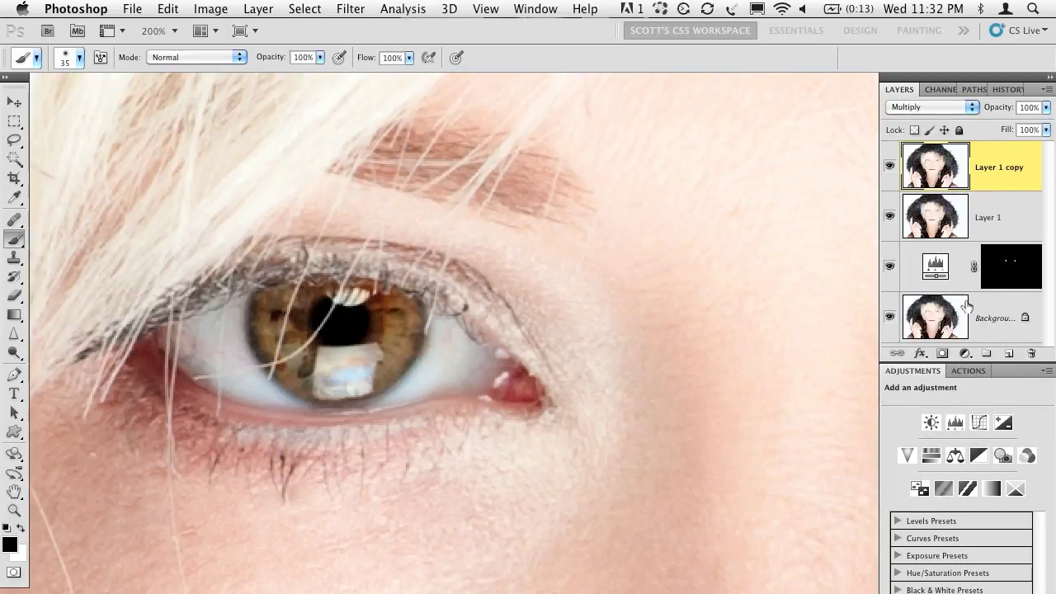
alt+click(941, 353)
key(x)
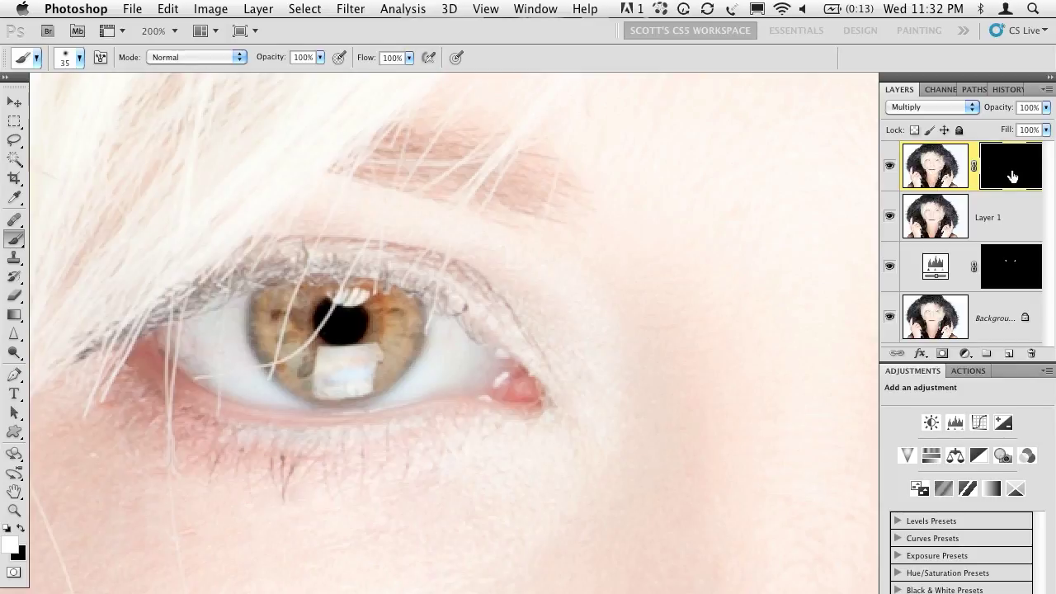
- With a size 15 brush, paint white on the Multiply layer's mask around the iris rim of the fully visible eye
key(bracketleft)
key(bracketleft)
mouse_move(261, 297)
mouse_down()
mouse_move(255, 340)
mouse_move(266, 365)
mouse_move(299, 393)
mouse_move(348, 400)
mouse_move(417, 342)
mouse_move(415, 305)
mouse_up()
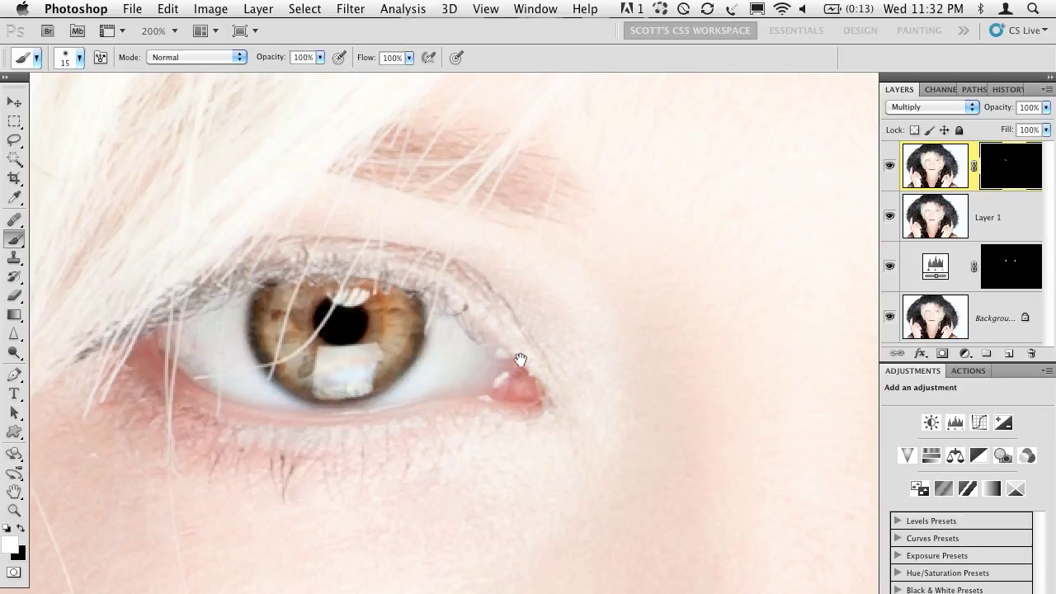
- Paint white on the Multiply layer's mask around the iris rim of the eye partly covered by hair
drag(582, 276, 573, 353)
scroll(508, 330, right, 2)
mouse_move(544, 398)
mouse_down()
mouse_move(637, 408)
mouse_move(670, 390)
mouse_move(691, 344)
mouse_move(683, 305)
mouse_up()
drag(471, 295, 790, 243)
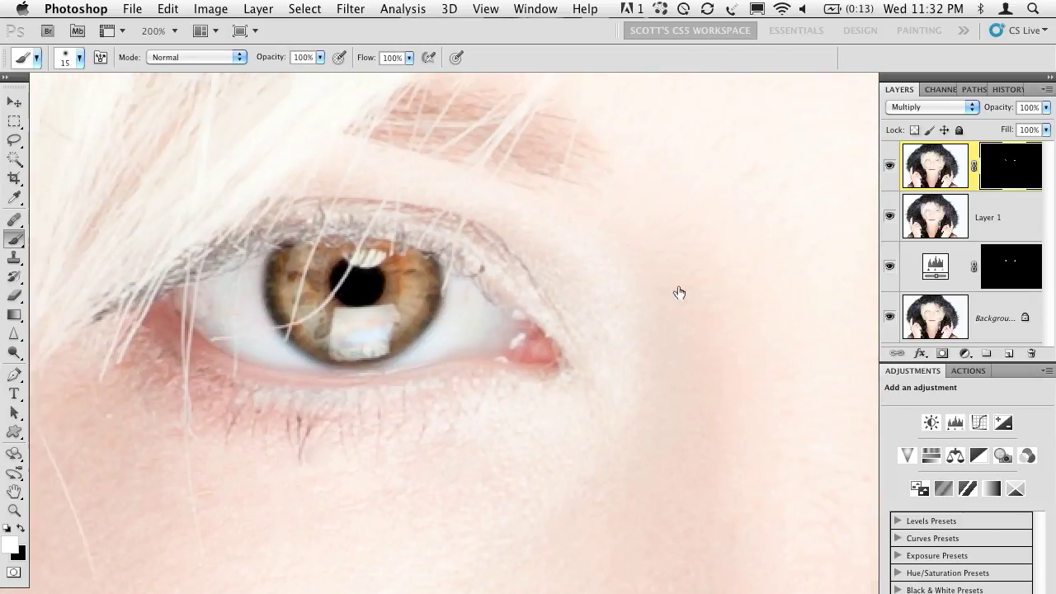
- Reduce the Multiply layer's opacity to 40%, comparing the eyes with the layer hidden and shown
drag(996, 110, 973, 110)
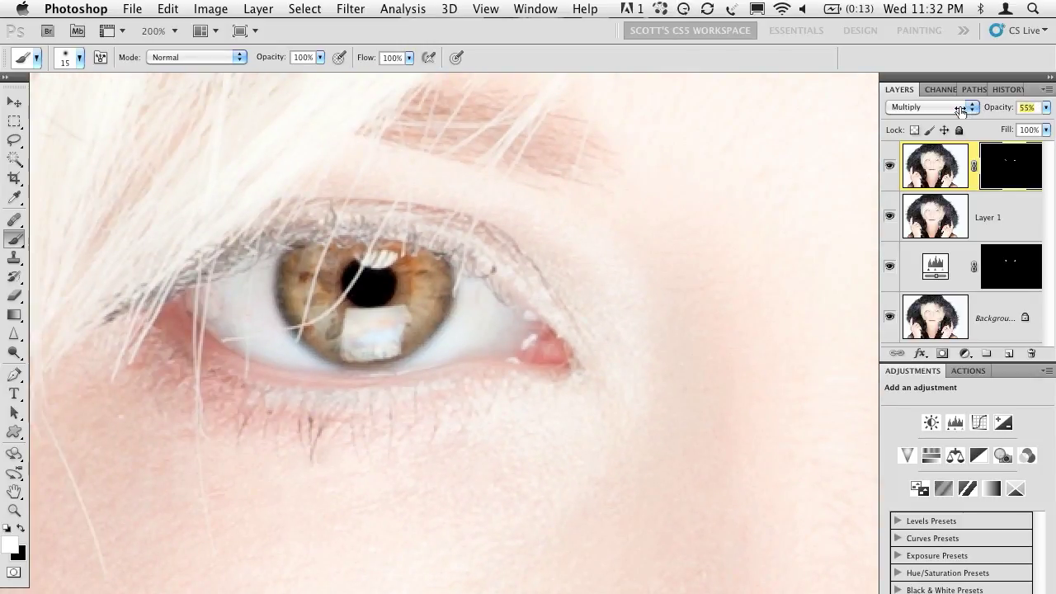
click(890, 166)
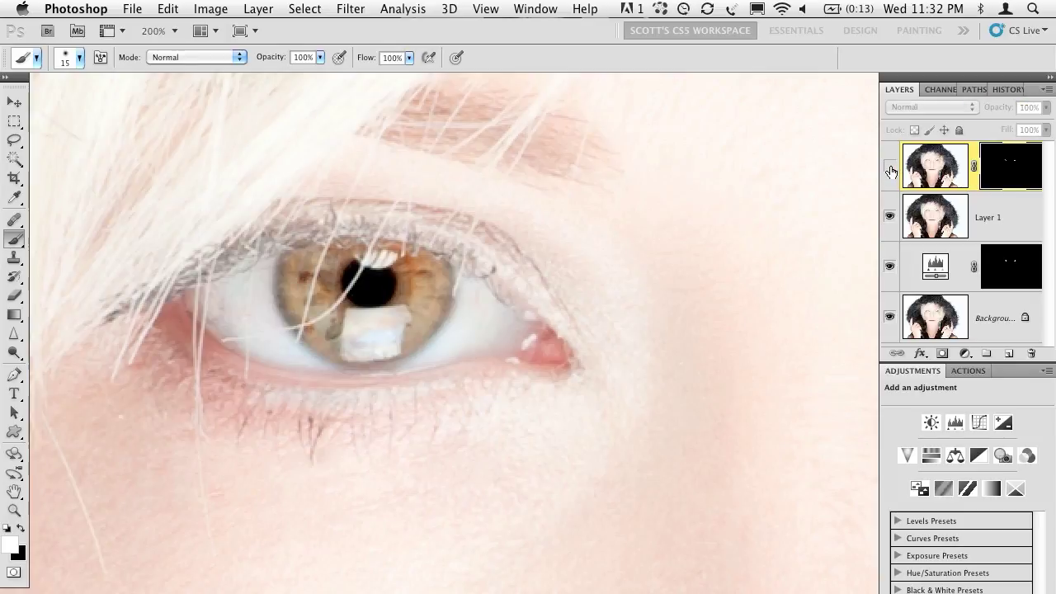
drag(986, 113, 985, 113)
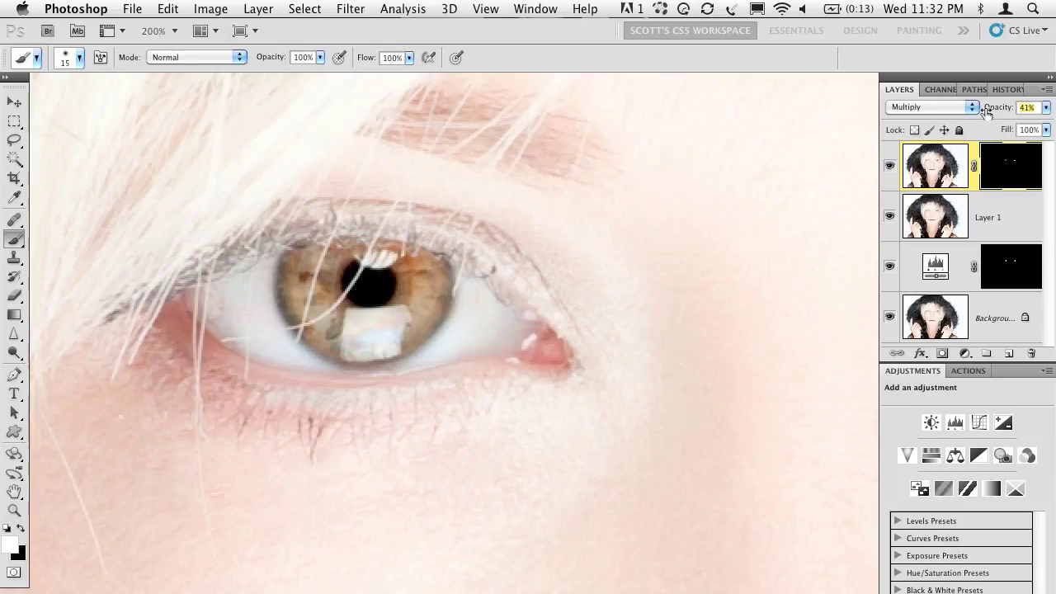
click(889, 167)
click(887, 168)
drag(746, 293, 636, 281)
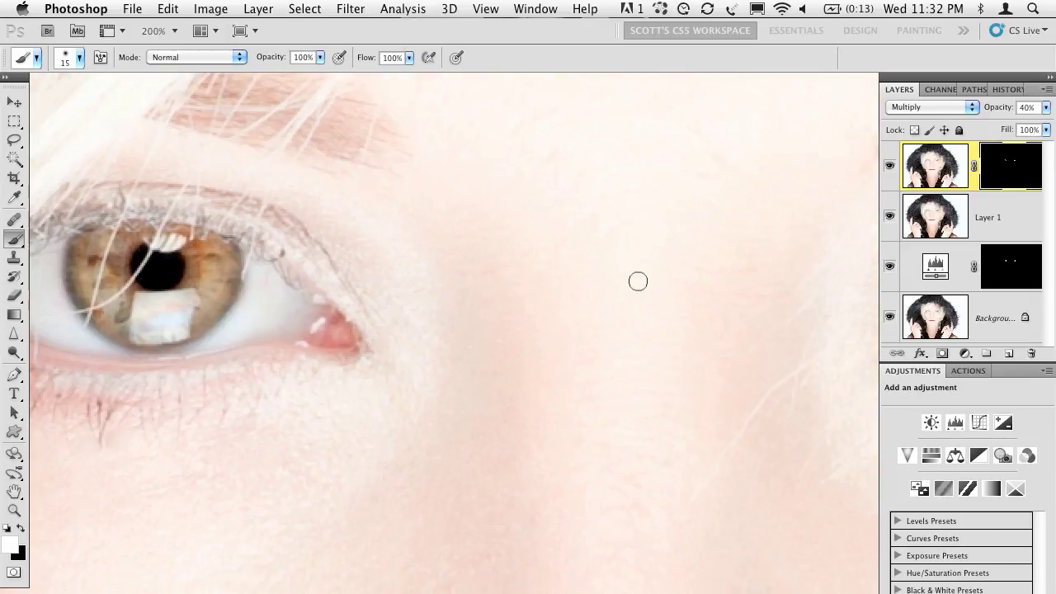
key(super+minus)
key(super+minus)
key(super+minus)
key(super+minus)
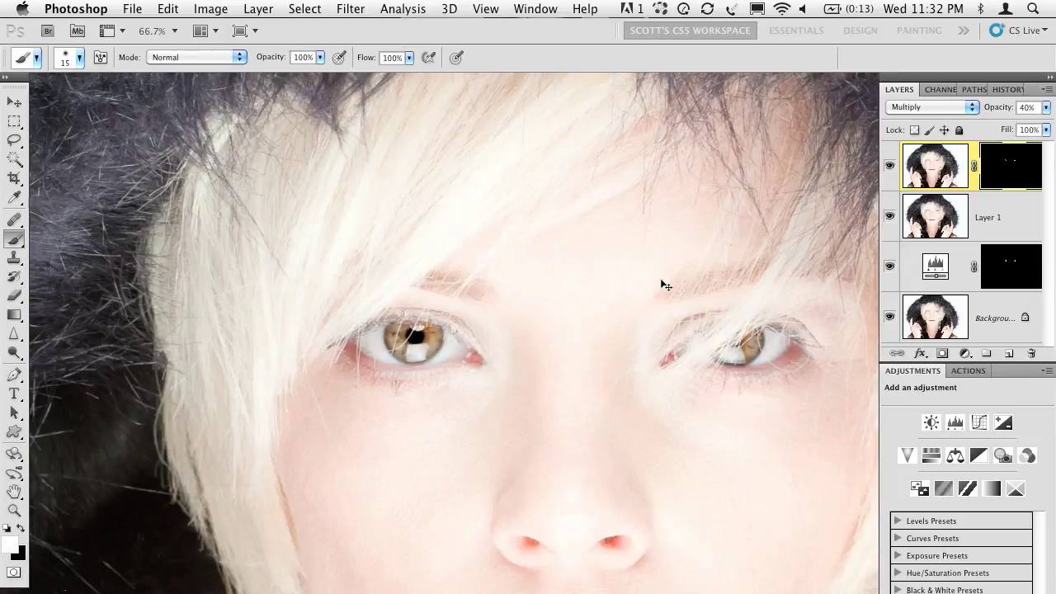
- Merge a copy of all visible layers, including the darkened iris rims, into another new layer on top
key(super+plus)
key(super+plus)
key(super+plus)
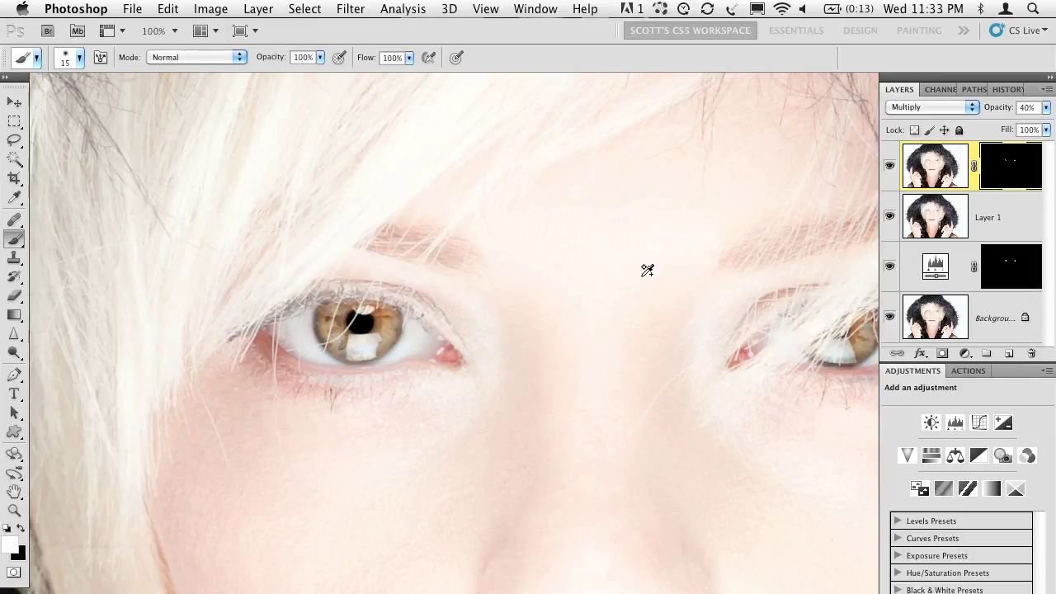
key(super+alt+shift+e)
key(x)
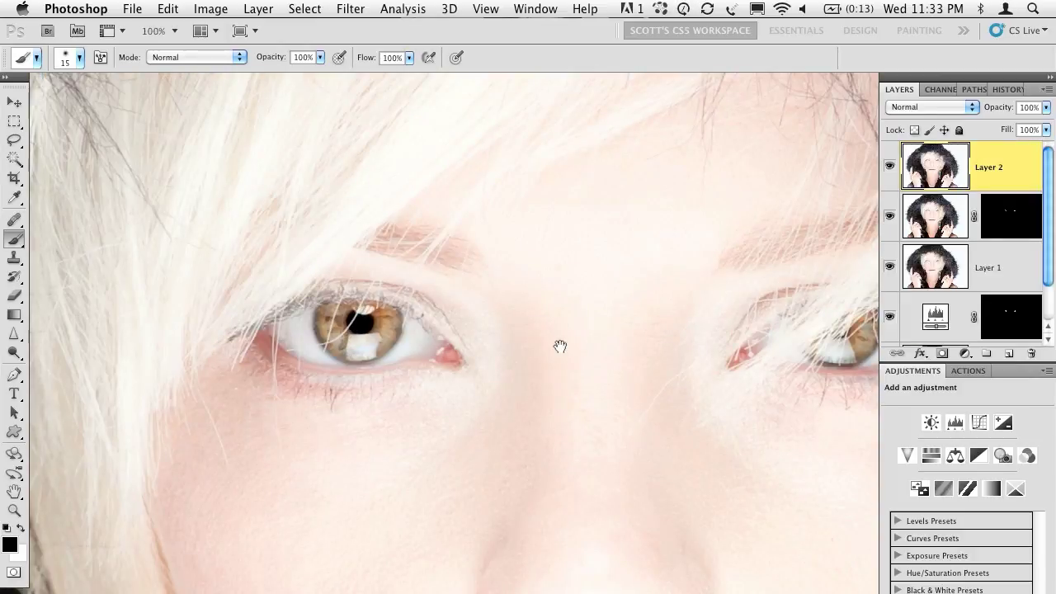
- Add a Levels adjustment for the lips with midtones at 0.76 and invert its mask to black
scroll(558, 346, down, 6)
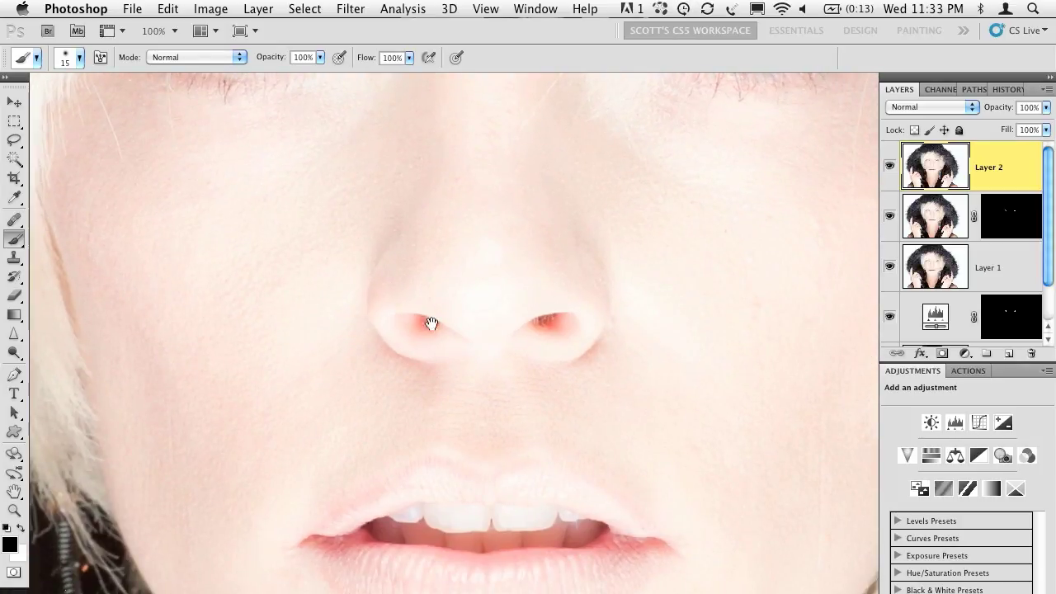
scroll(640, 394, down, 10)
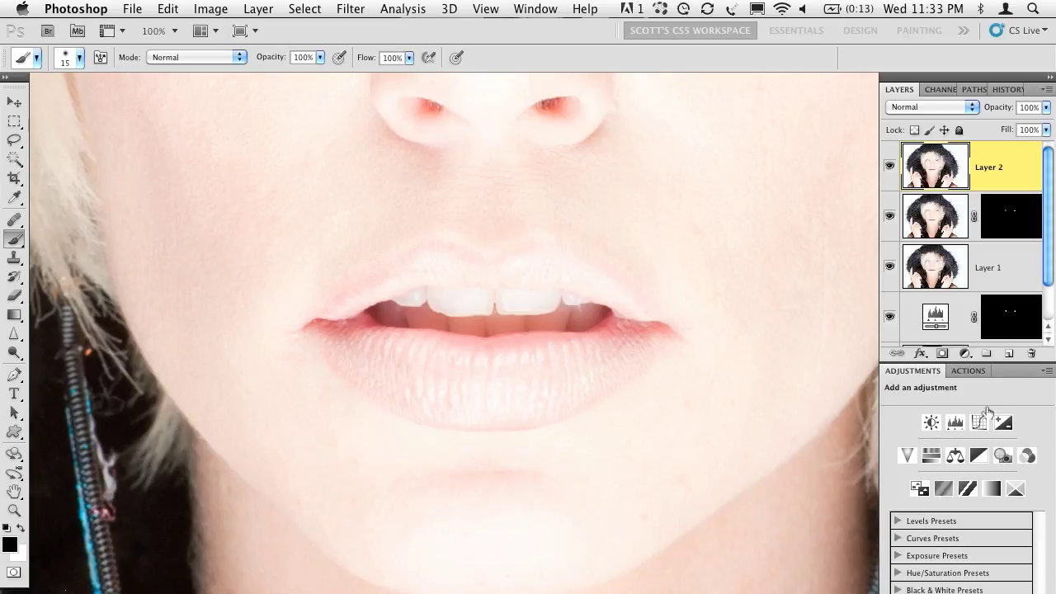
click(952, 425)
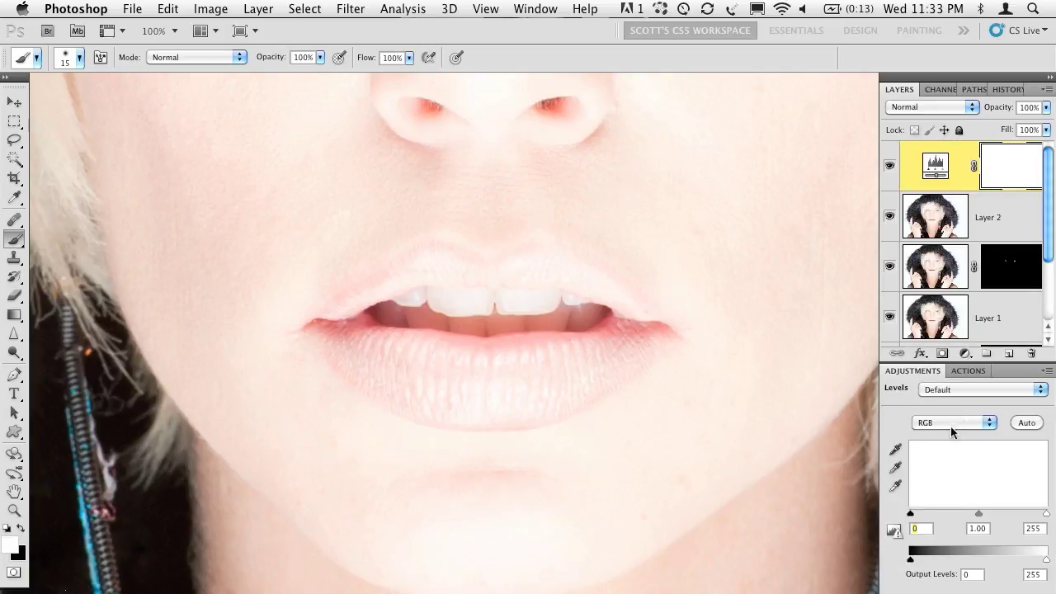
drag(979, 512, 989, 511)
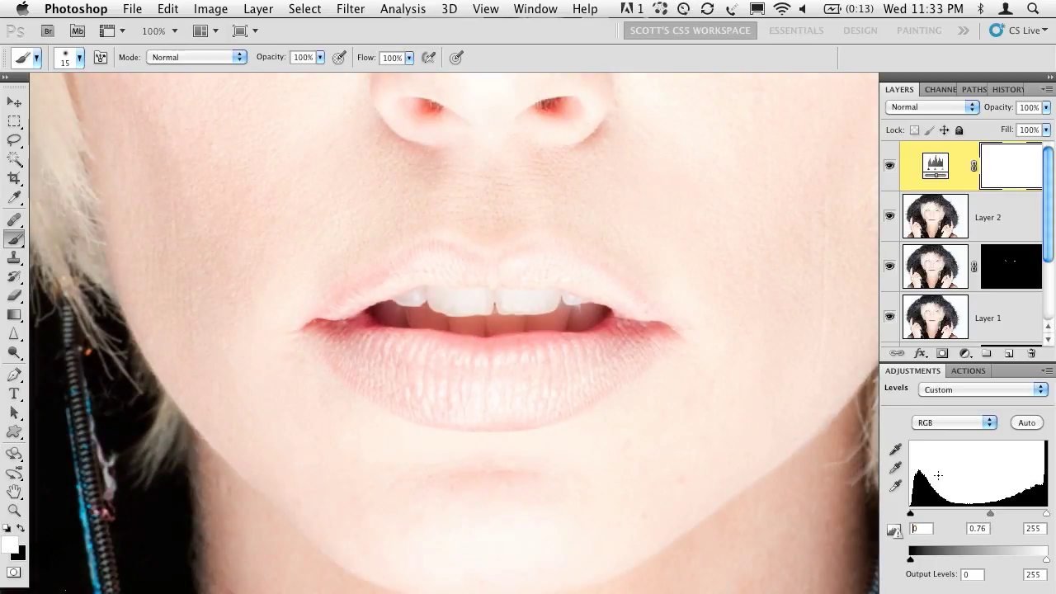
key(super+i)
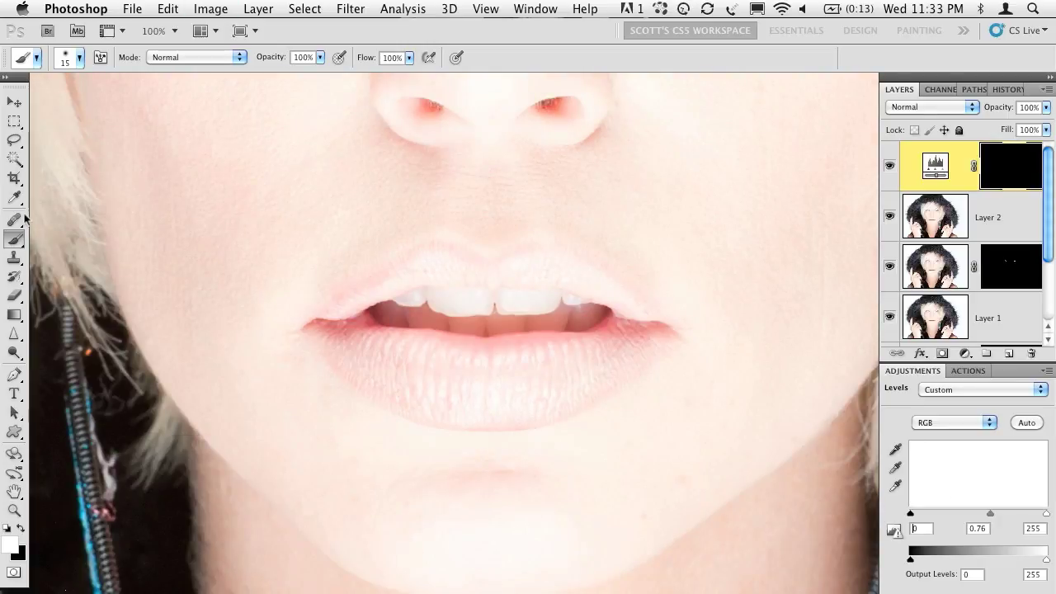
- Paint white over both lips on the Levels mask with a 50 px brush, comparing them with the adjustment hidden and shown
key(bracketright)
key(bracketright)
key(bracketright)
key(bracketright)
key(bracketright)
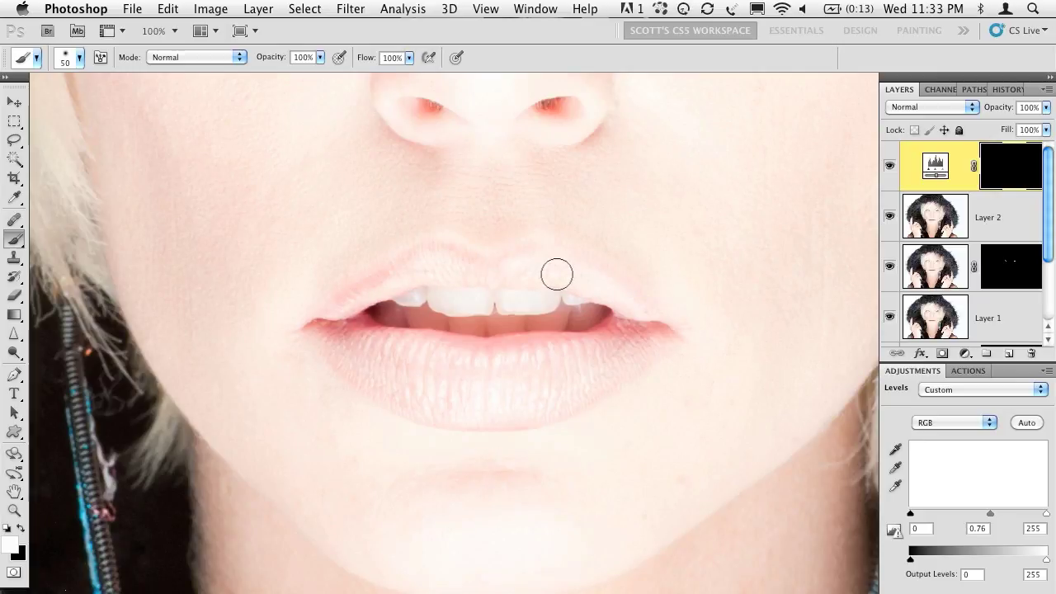
mouse_move(622, 306)
mouse_down()
mouse_move(619, 344)
mouse_move(518, 376)
mouse_move(406, 349)
mouse_move(488, 364)
mouse_move(431, 375)
mouse_move(453, 395)
mouse_move(482, 389)
mouse_move(359, 330)
mouse_move(431, 278)
mouse_move(374, 302)
mouse_move(497, 264)
mouse_move(624, 309)
mouse_move(629, 343)
mouse_move(532, 368)
mouse_move(536, 396)
mouse_up()
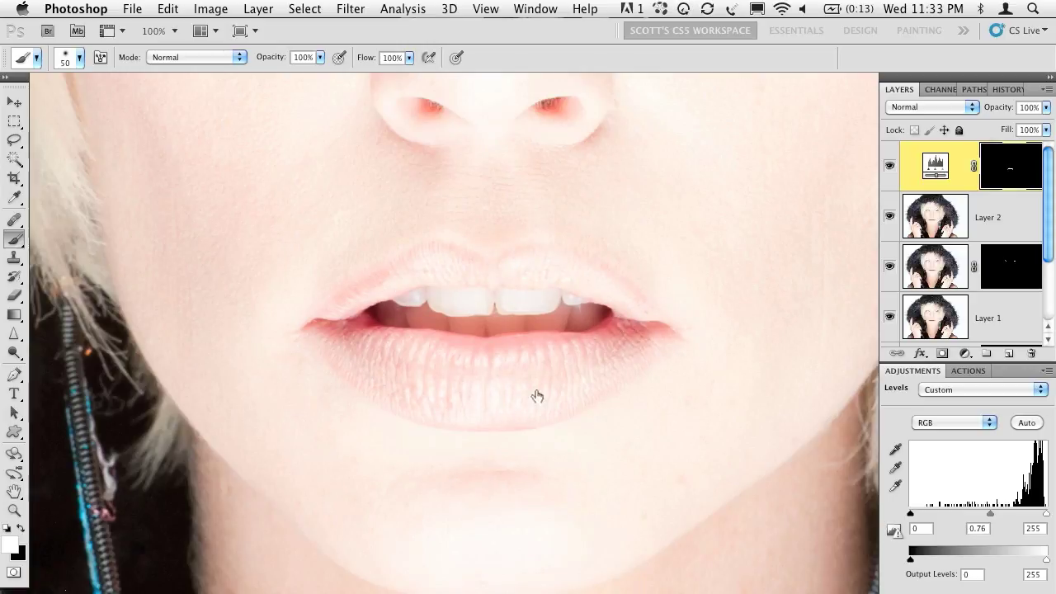
click(889, 167)
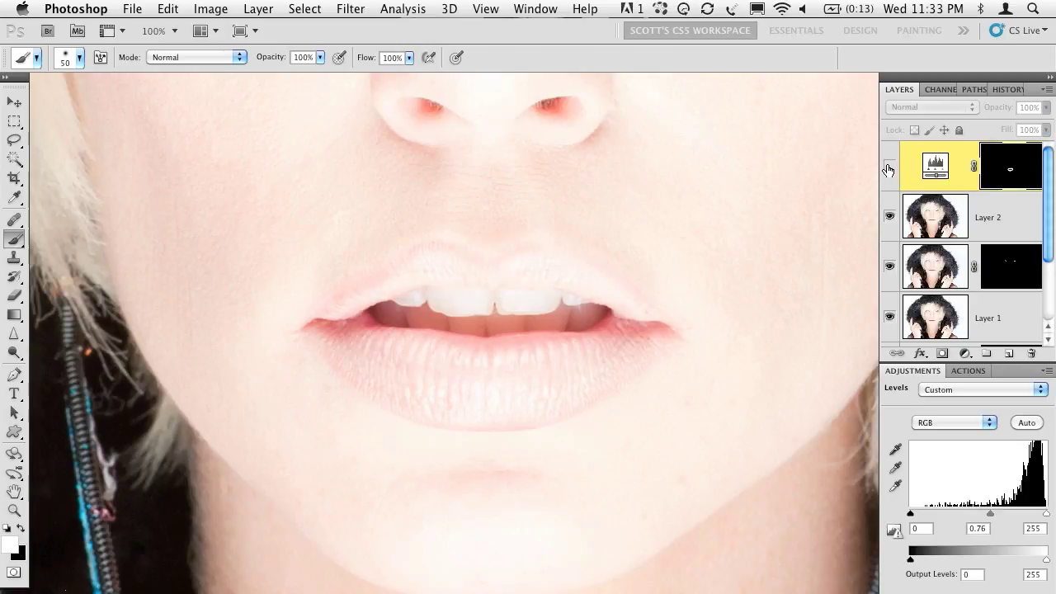
click(889, 167)
- Examine the darkened lips and retouched eyes in the context of the whole face
key(super+minus)
key(super+minus)
key(super+minus)
key(super+minus)
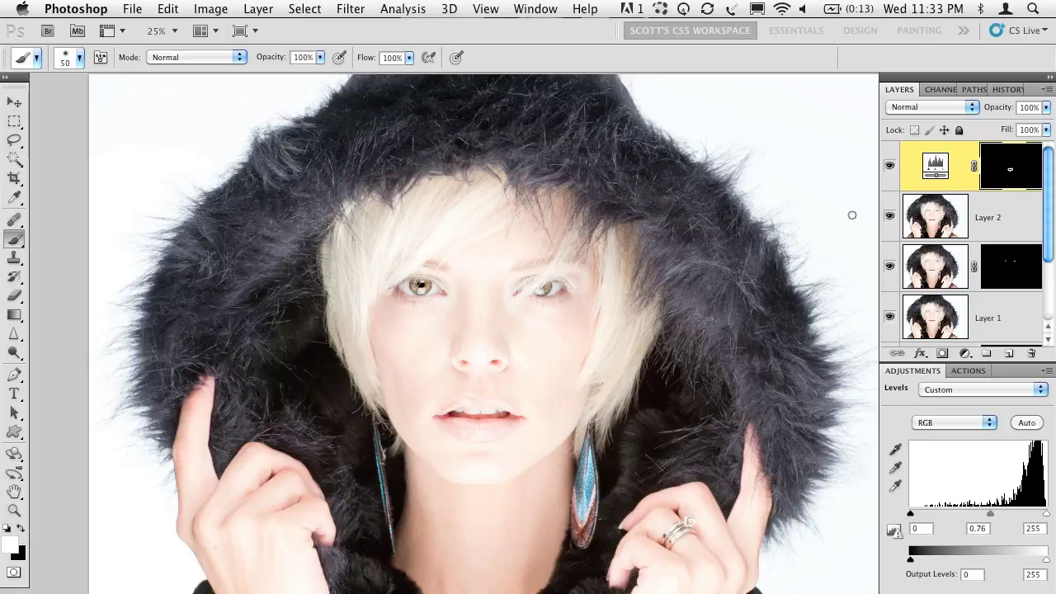
key(super+plus)
key(super+plus)
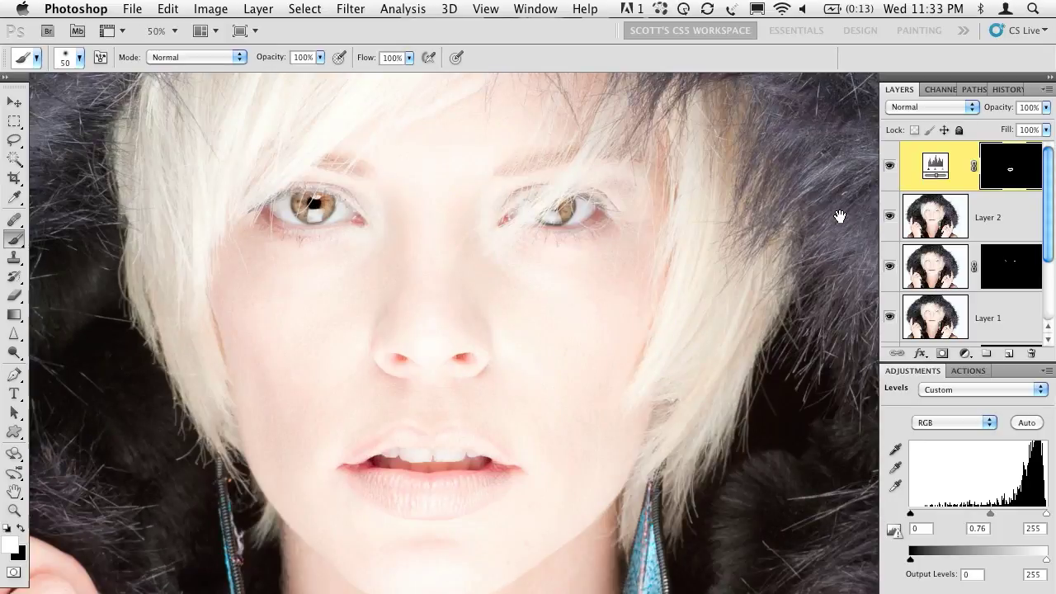
drag(516, 337, 541, 285)
scroll(541, 285, down, 5)
scroll(541, 284, left, 2)
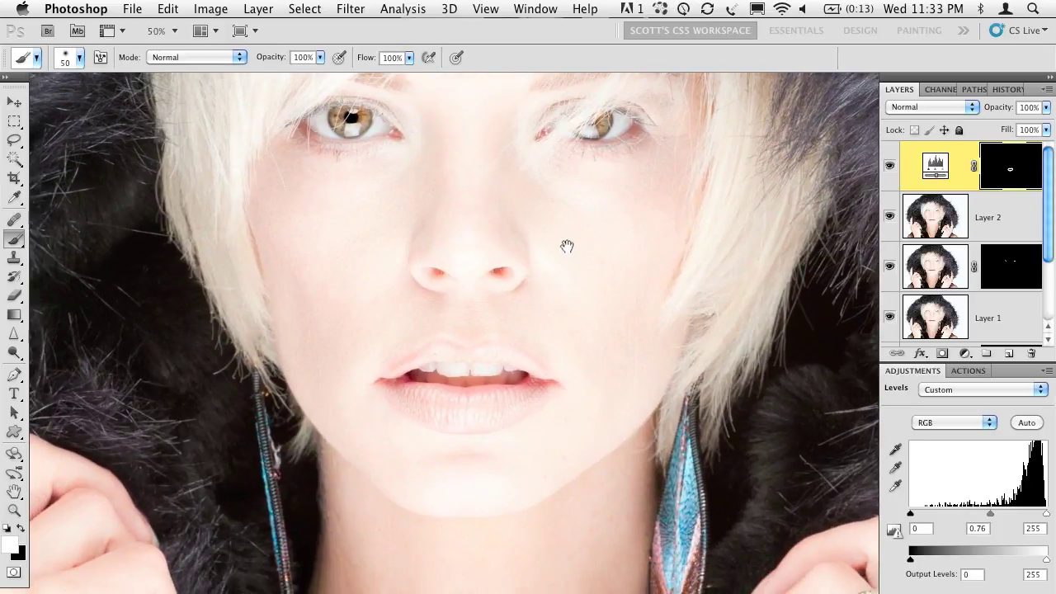
scroll(557, 228, up, 5)
scroll(558, 229, right, 2)
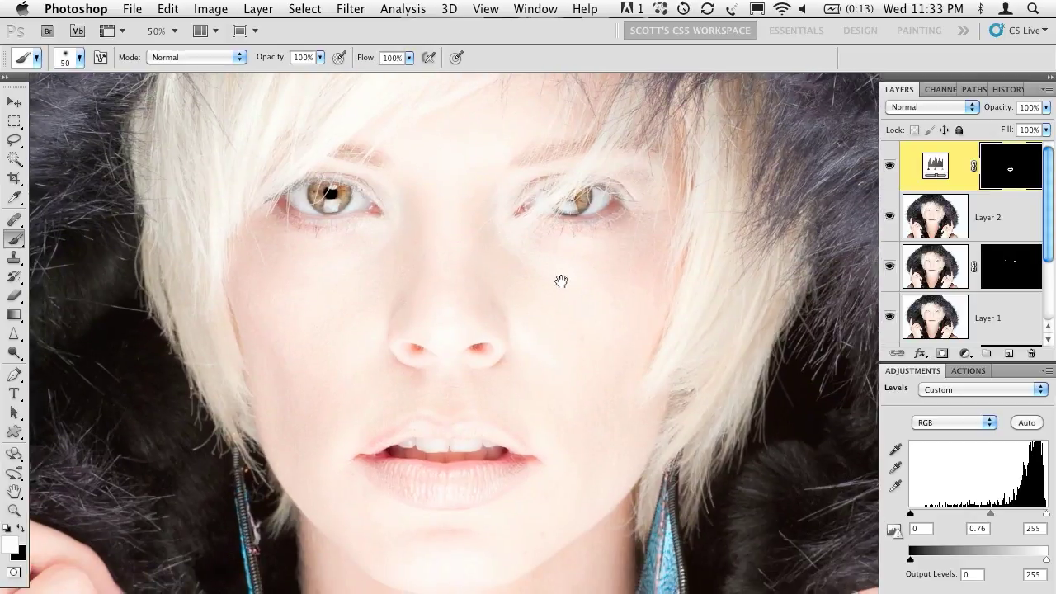
drag(560, 281, 577, 257)
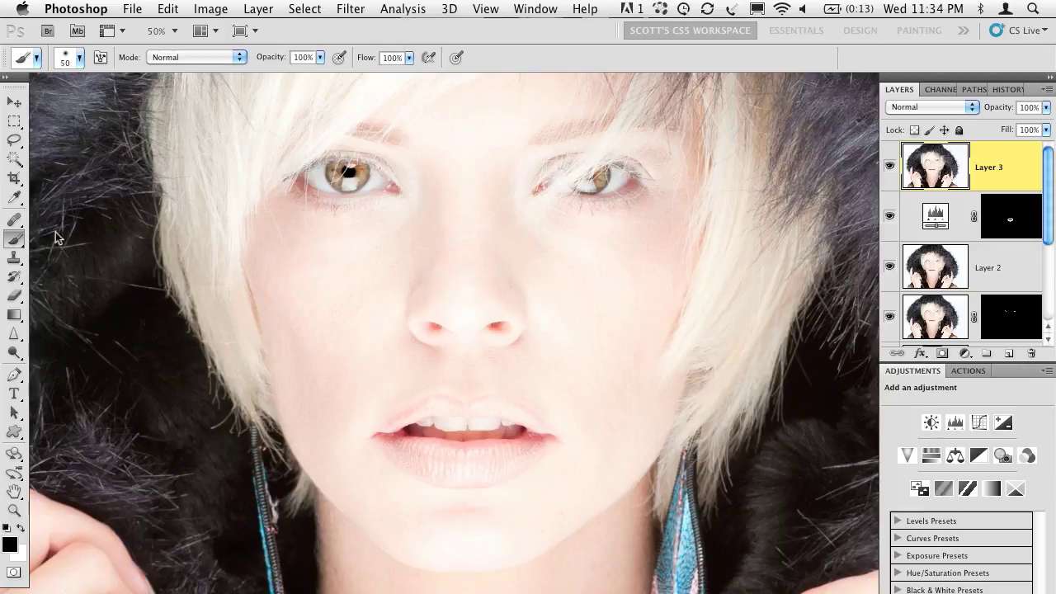
- Burn the outer edges of both cheeks beside the hair with a 125 px brush, Midtones range and 16% exposure
click(14, 353)
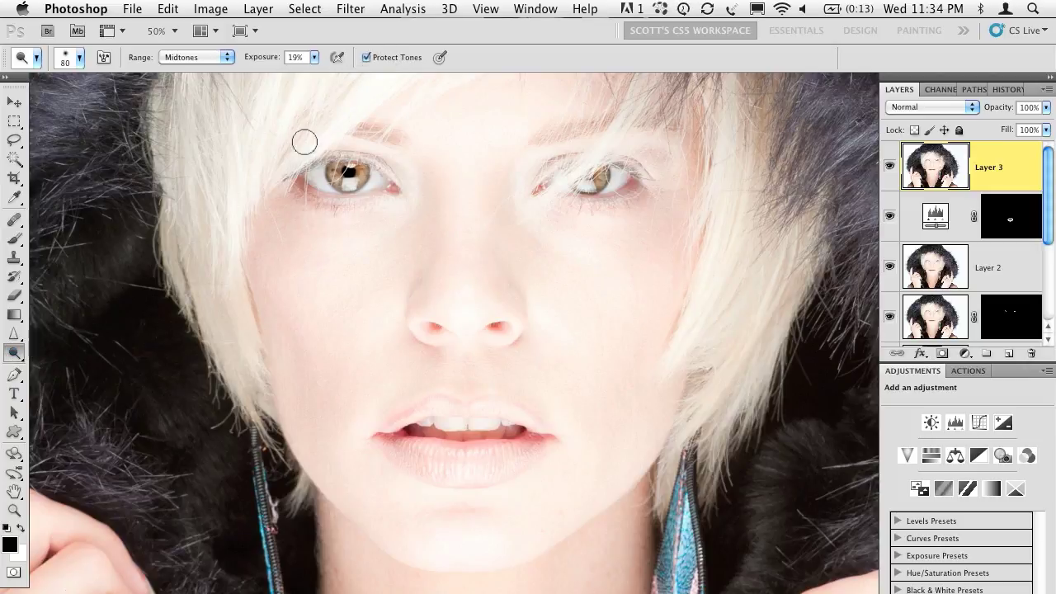
drag(14, 353, 62, 361)
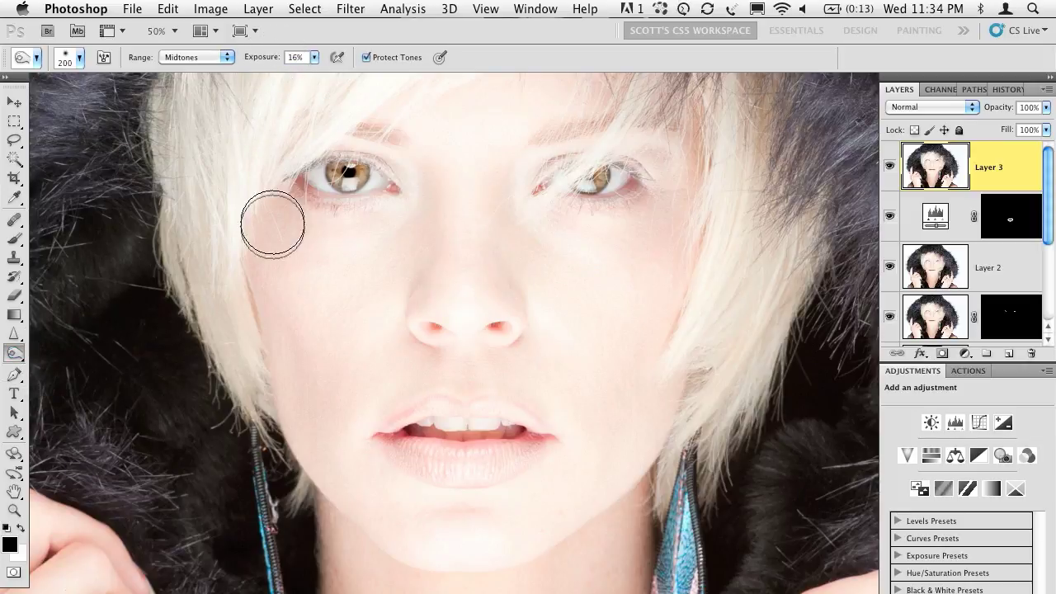
key(bracketleft)
key(bracketleft)
key(bracketleft)
mouse_move(284, 291)
mouse_down()
mouse_move(271, 286)
mouse_move(273, 306)
mouse_move(264, 267)
mouse_move(264, 291)
mouse_up()
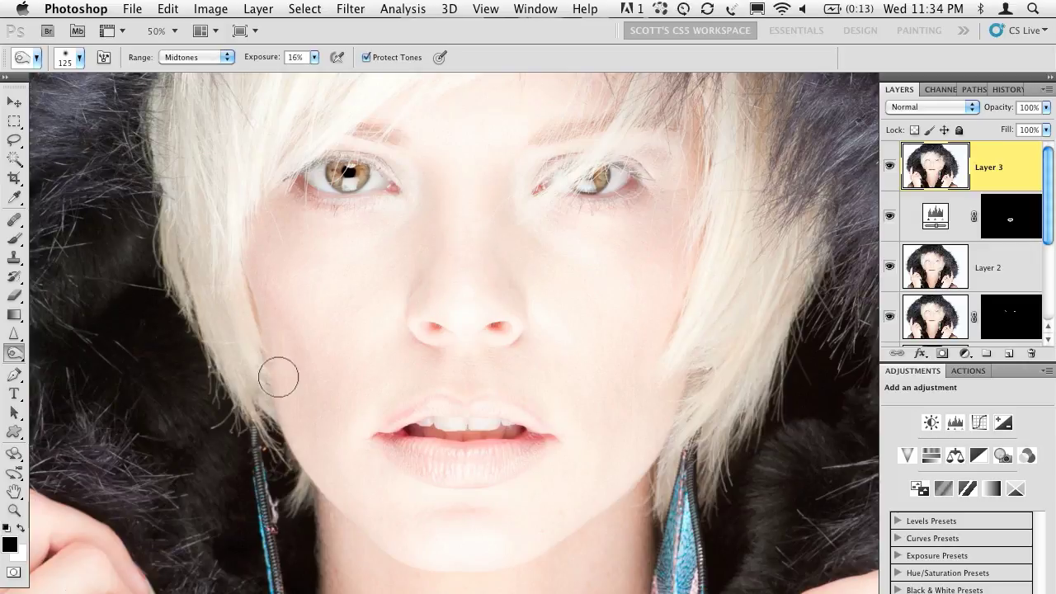
mouse_move(692, 380)
mouse_down()
mouse_move(614, 484)
mouse_move(673, 387)
mouse_move(656, 405)
mouse_move(575, 517)
mouse_move(655, 401)
mouse_move(574, 524)
mouse_move(680, 275)
mouse_move(639, 408)
mouse_move(649, 376)
mouse_move(661, 426)
mouse_up()
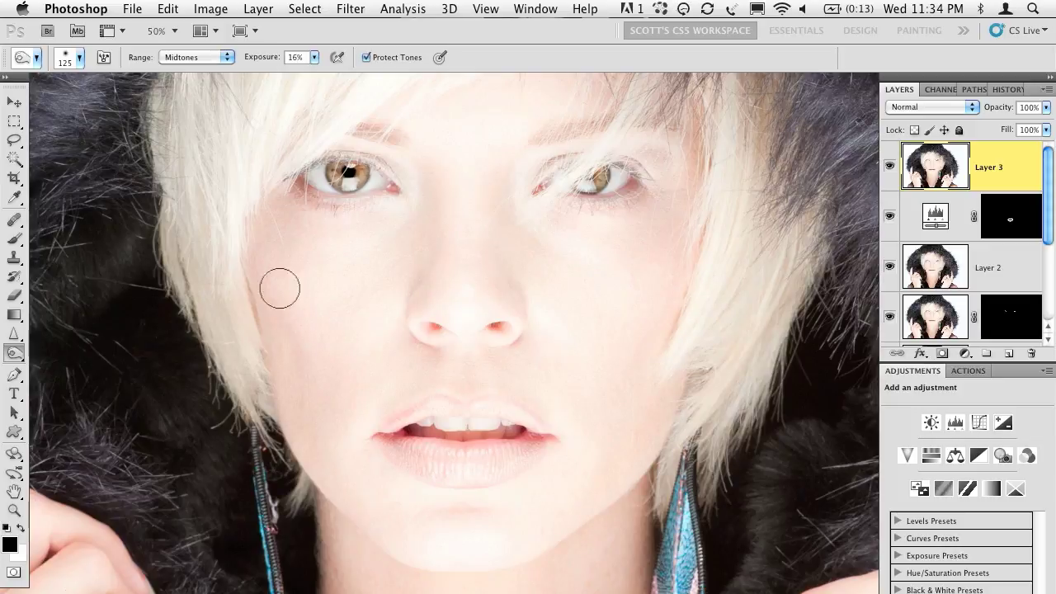
- Burn the shadows along the jawline, under the chin, around the nose and on the neck
mouse_move(299, 426)
mouse_down()
mouse_move(306, 440)
mouse_move(309, 429)
mouse_up()
mouse_move(637, 518)
mouse_down()
mouse_move(636, 500)
mouse_move(550, 576)
mouse_move(531, 575)
mouse_up()
mouse_move(421, 588)
mouse_down()
mouse_move(329, 528)
mouse_move(340, 519)
mouse_move(366, 539)
mouse_up()
mouse_move(498, 391)
mouse_down()
mouse_move(475, 363)
mouse_move(513, 335)
mouse_move(424, 323)
mouse_up()
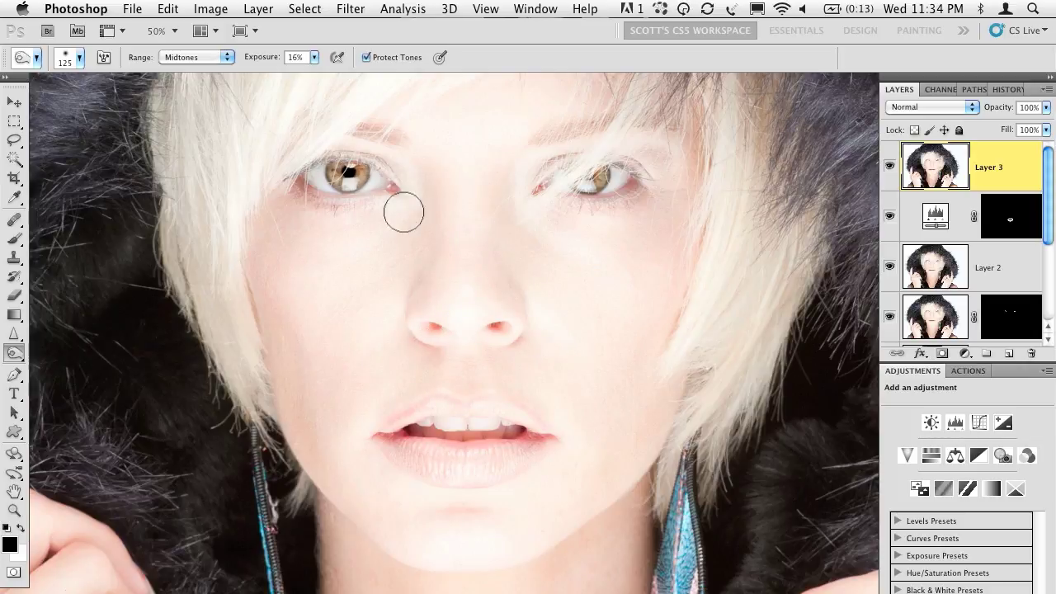
drag(386, 398, 351, 183)
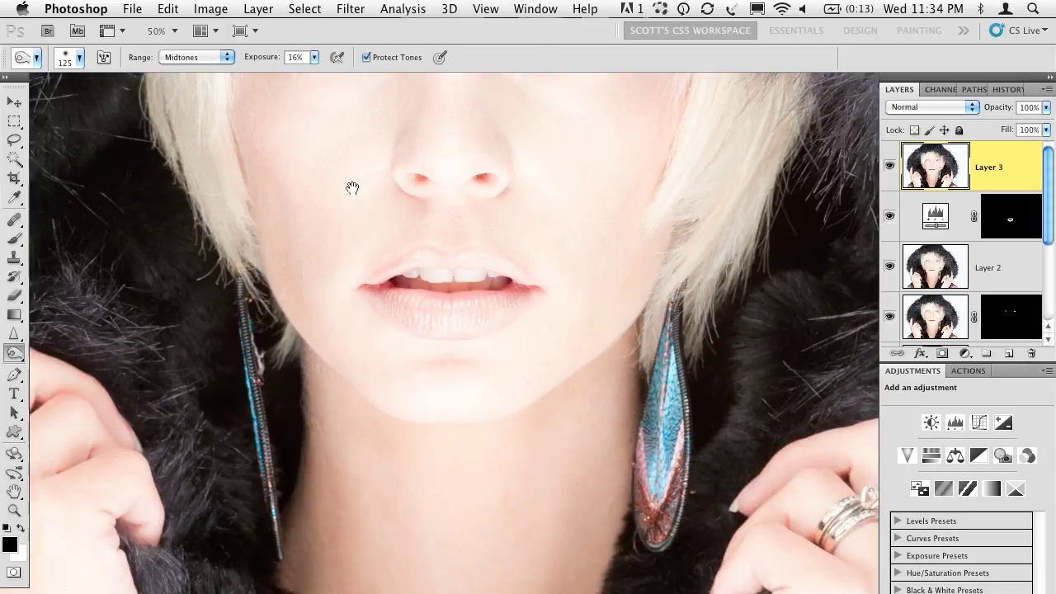
scroll(365, 412, down, 3)
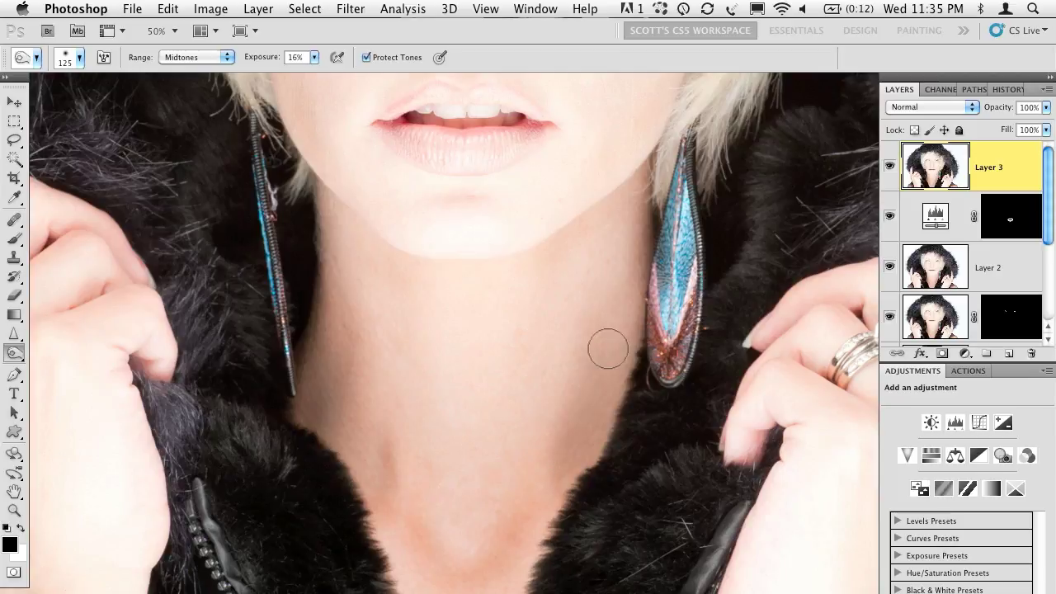
drag(582, 461, 545, 271)
scroll(582, 177, up, 10)
scroll(544, 389, up, 3)
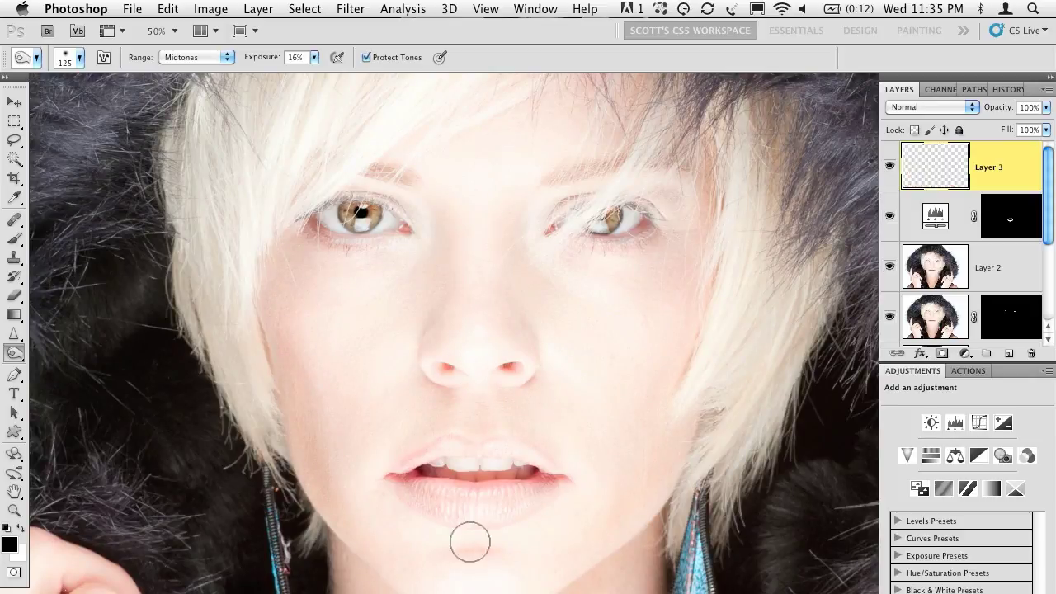
scroll(466, 427, down, 4)
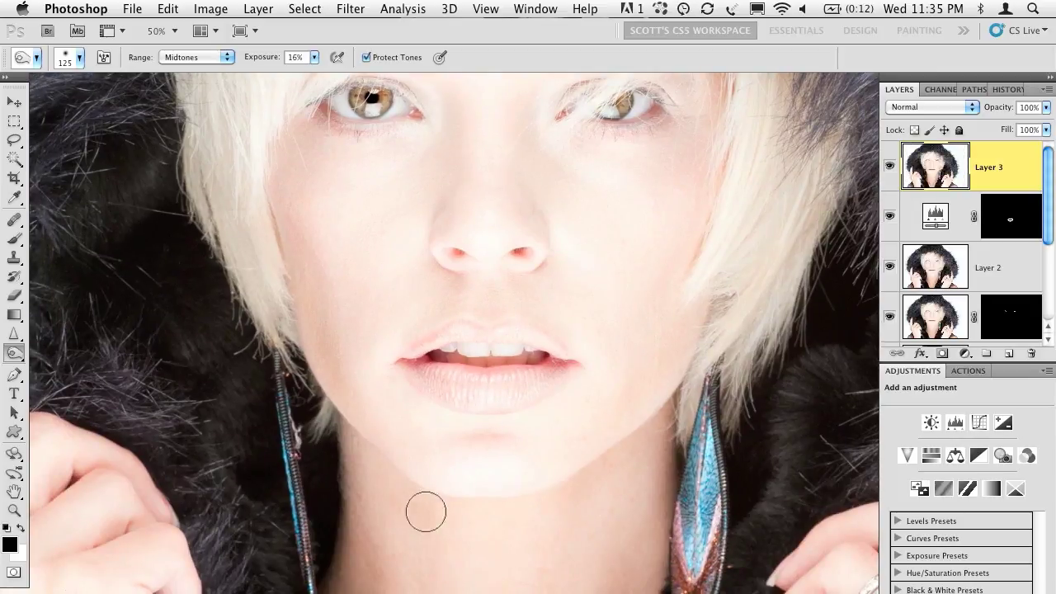
key(Delete)
key(super+z)
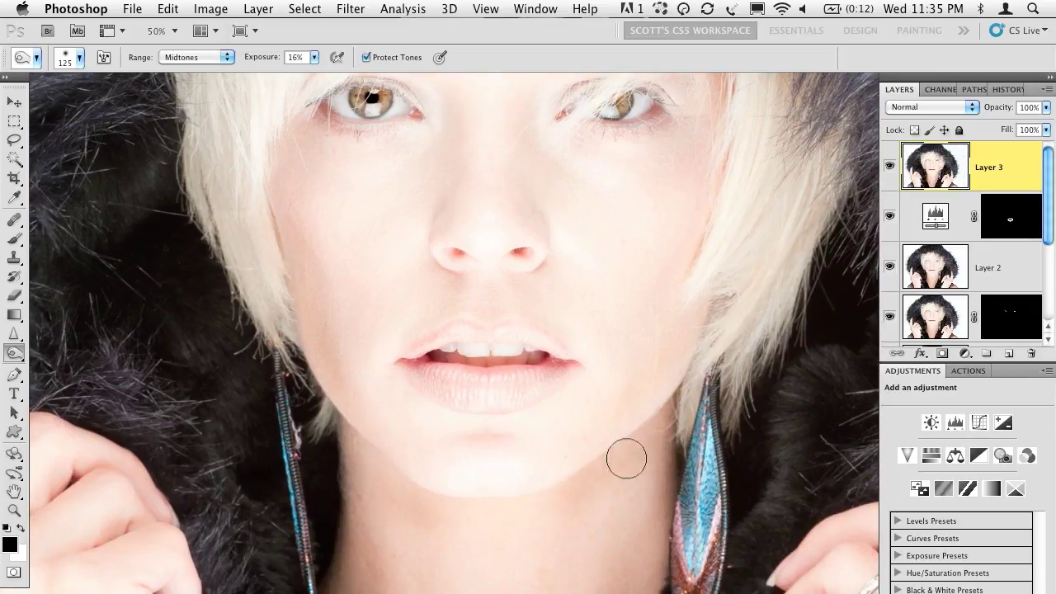
- Dodge the highlights on the nose, cheeks, chin, neck and between the eyes at 19% exposure, enlarging the brush to 150 px
key(super+minus)
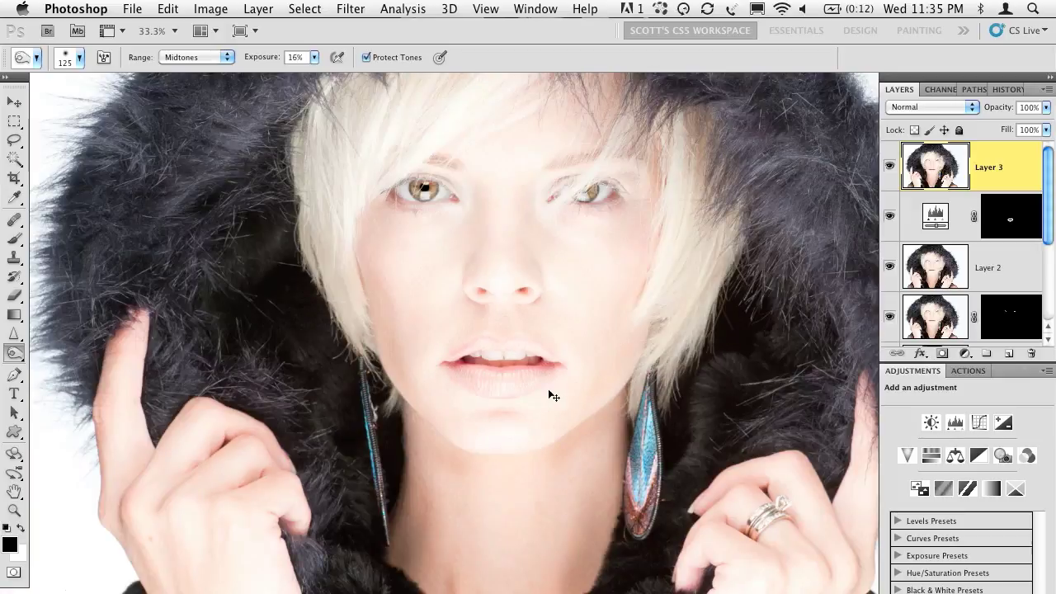
click(14, 353)
click(51, 349)
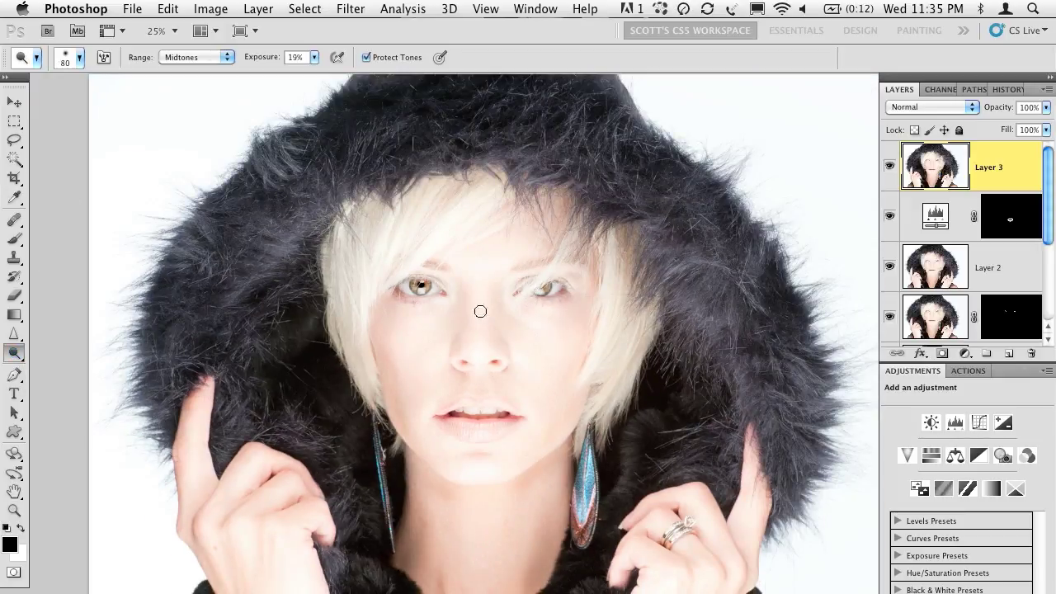
key(bracketright)
key(bracketright)
mouse_move(482, 331)
mouse_down()
mouse_move(416, 382)
mouse_move(398, 353)
mouse_move(539, 356)
mouse_up()
drag(451, 514, 429, 492)
key(bracketright)
key(bracketright)
mouse_move(495, 388)
mouse_down()
mouse_move(429, 431)
mouse_move(523, 447)
mouse_move(514, 445)
mouse_up()
drag(412, 319, 502, 273)
- Compare the portrait with the dodged and burned Layer 3 hidden and shown
click(889, 169)
click(890, 169)
click(890, 169)
click(890, 170)
click(890, 170)
click(890, 170)
click(890, 169)
- Blend Layer 3 as Luminosity at 58% opacity, comparing the portrait with the layer hidden and shown
click(927, 107)
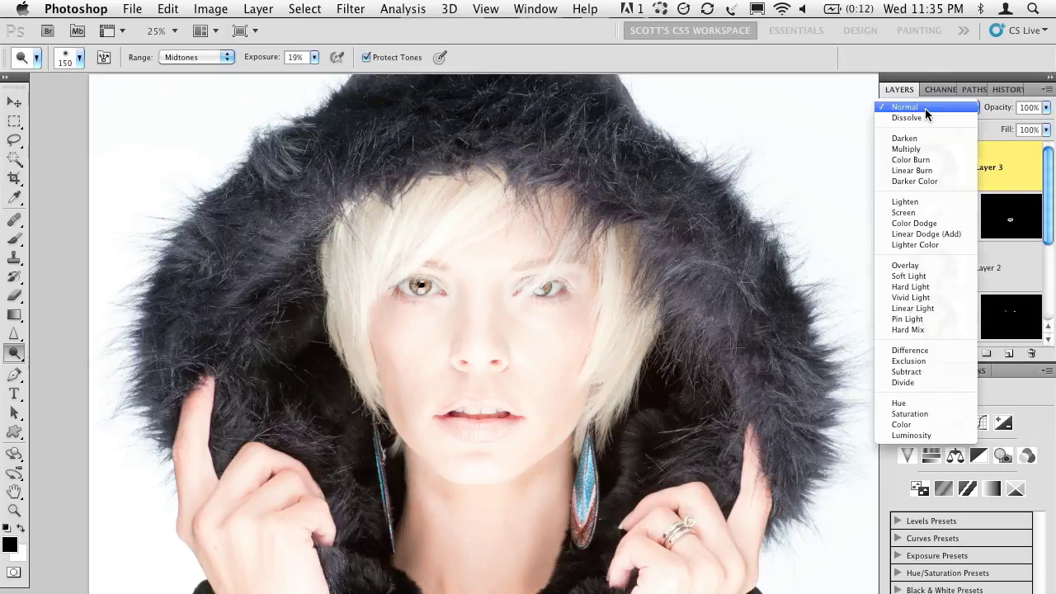
click(951, 437)
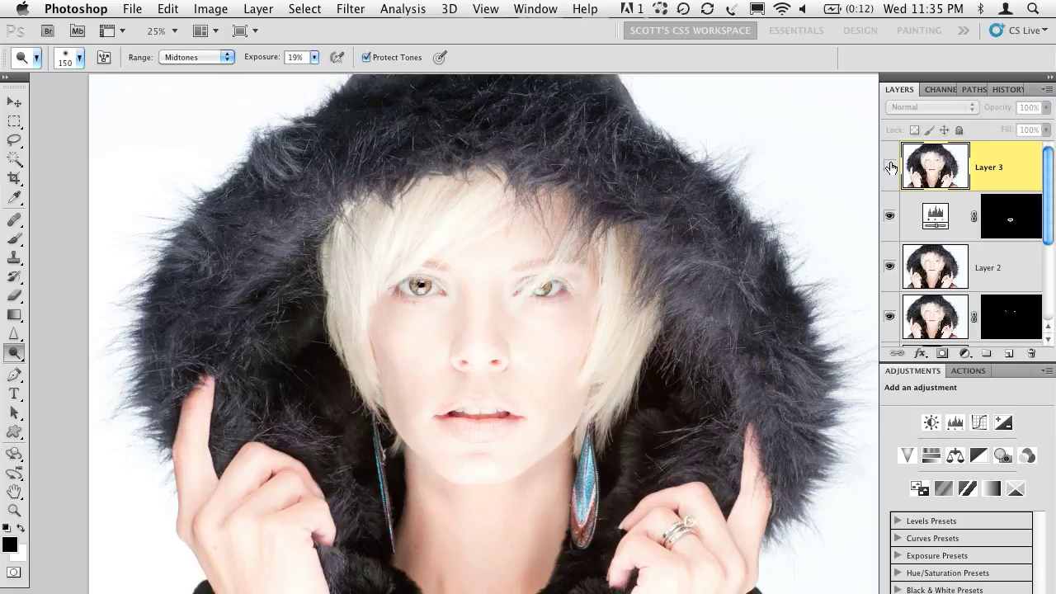
drag(1045, 111, 1021, 126)
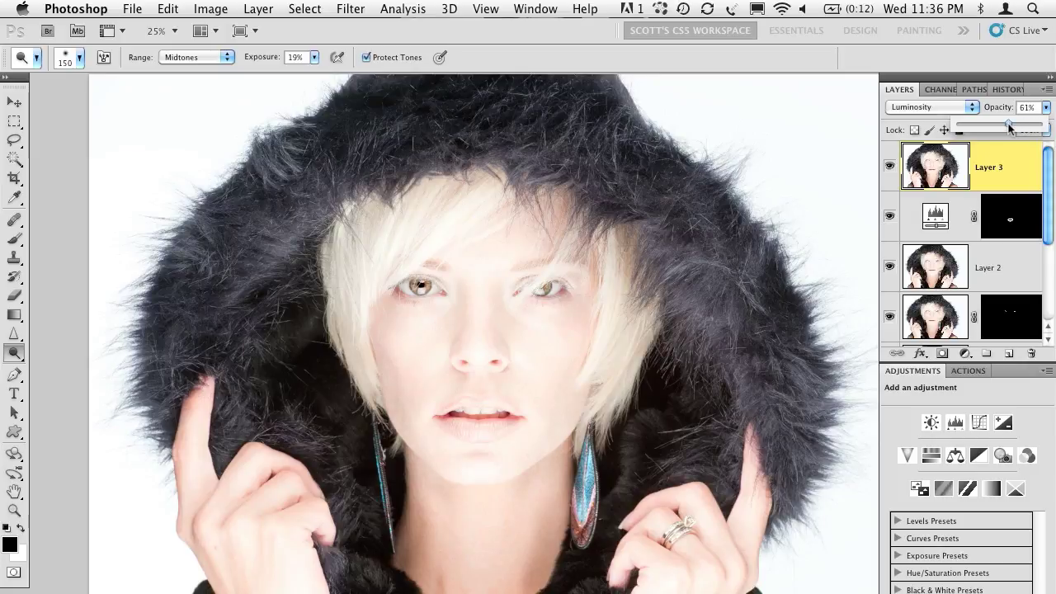
click(889, 167)
click(889, 167)
click(889, 166)
click(889, 166)
click(889, 166)
click(889, 166)
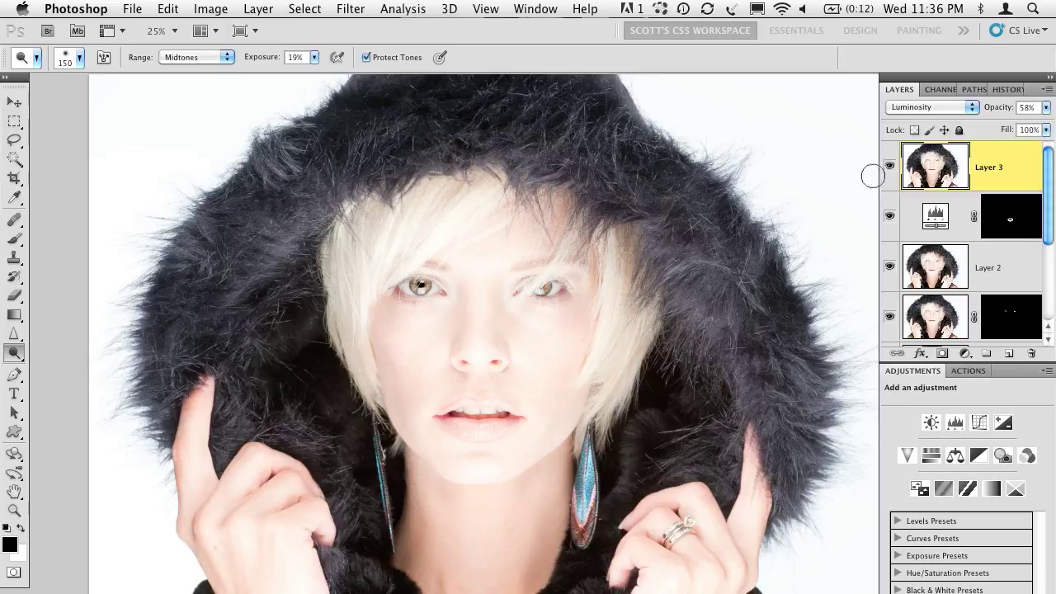
- Duplicate Layer 3 and set the copy's blend mode to Multiply
click(19, 104)
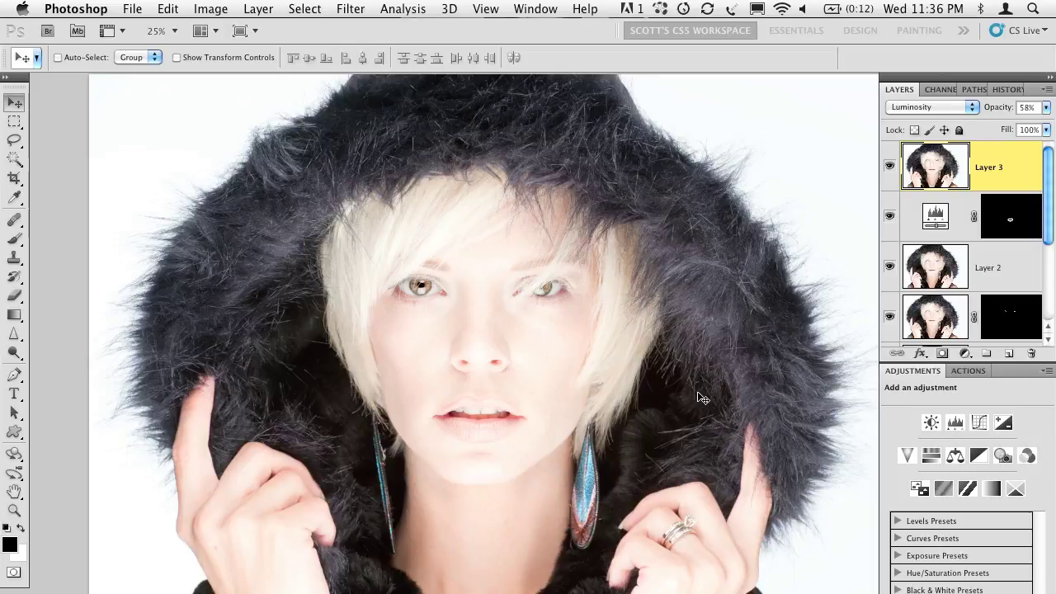
key(super+j)
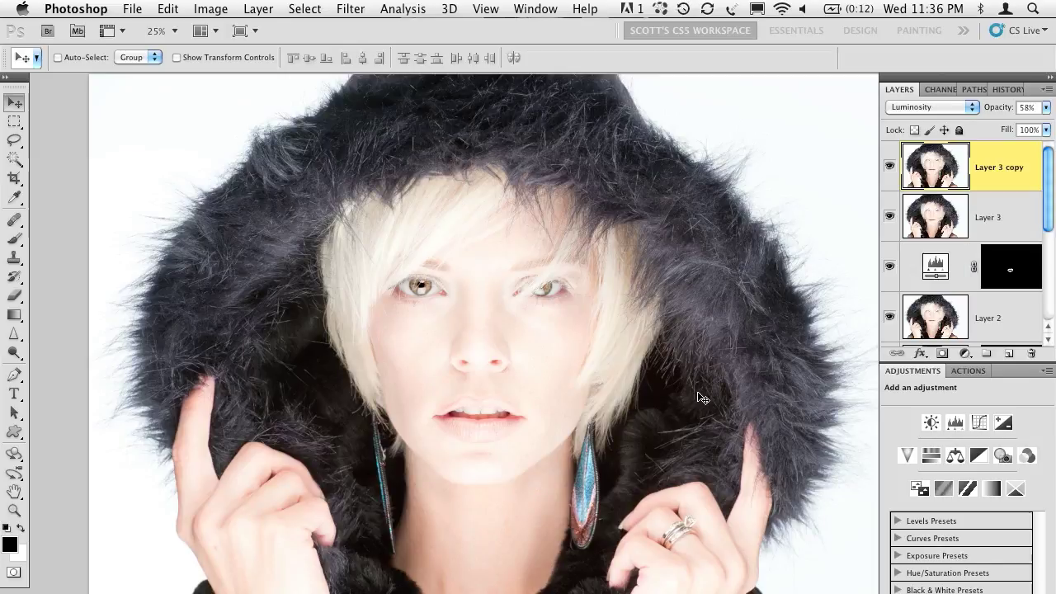
click(924, 108)
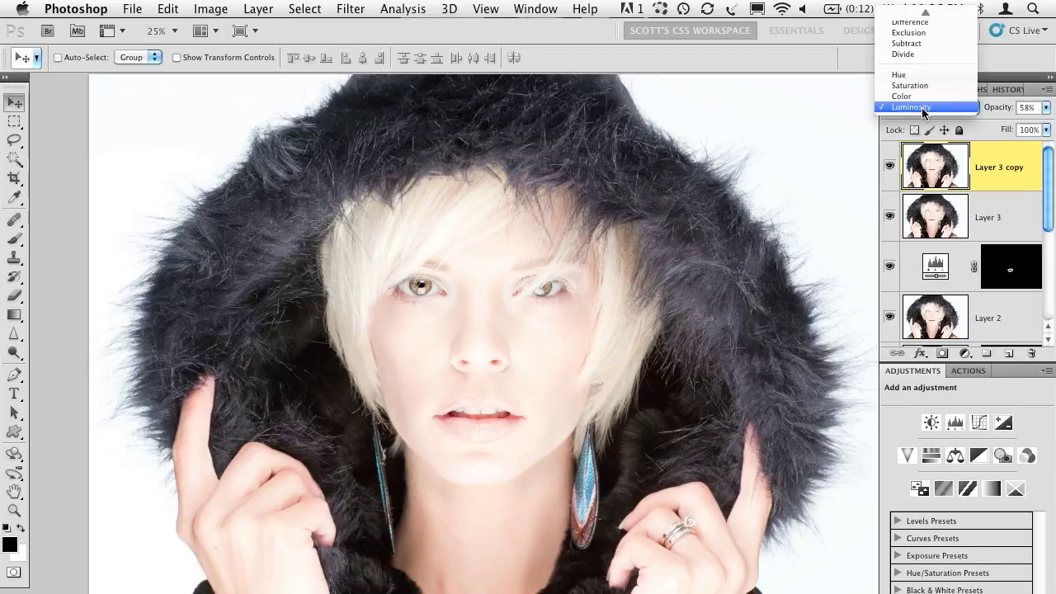
click(902, 12)
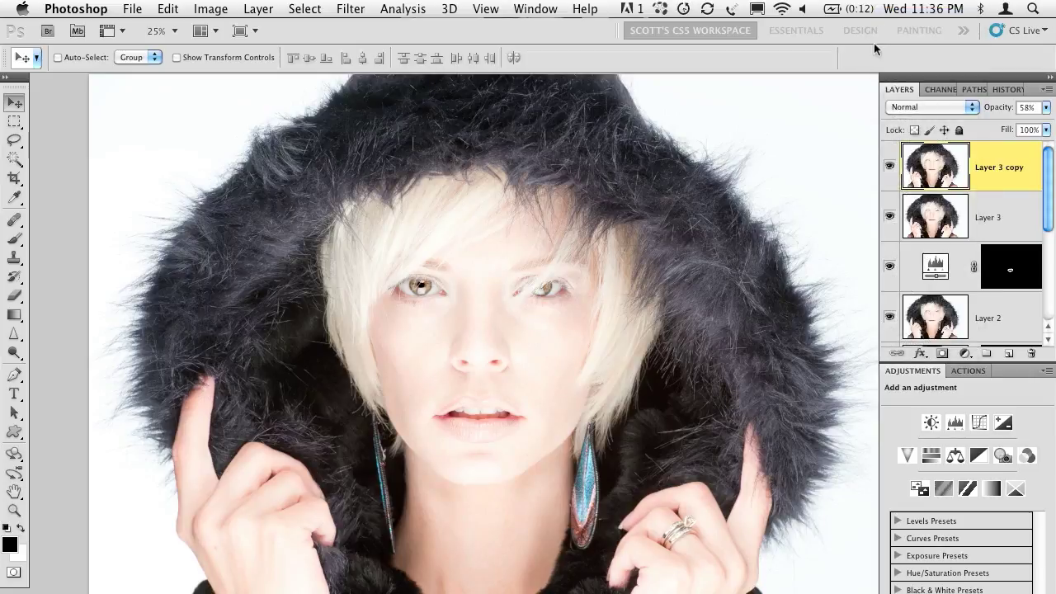
click(932, 110)
click(921, 145)
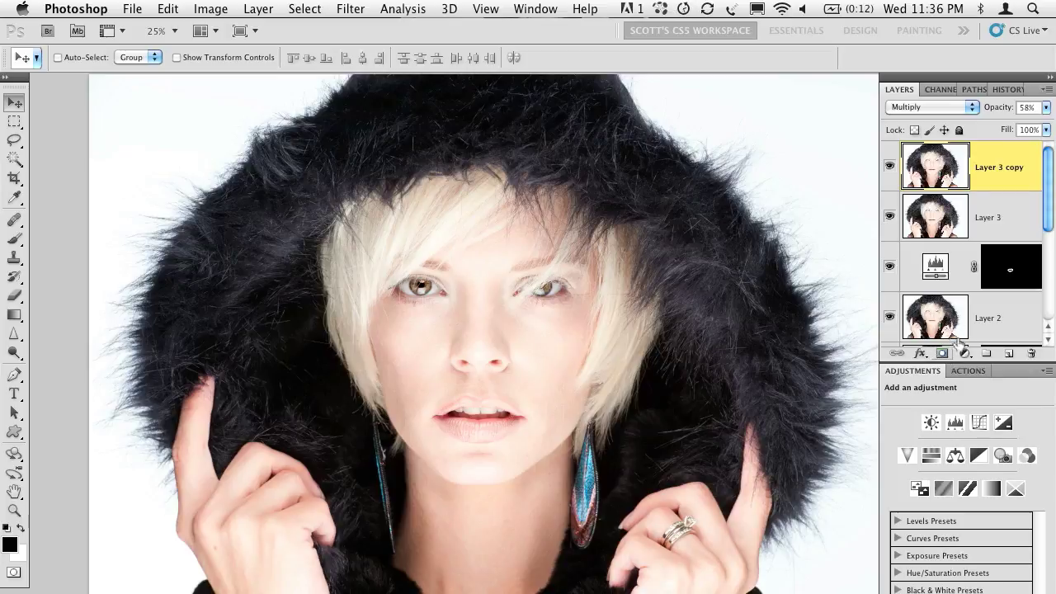
- Add a black mask to the Multiply copy and paint white over both earrings with a 50 px brush
alt+click(942, 353)
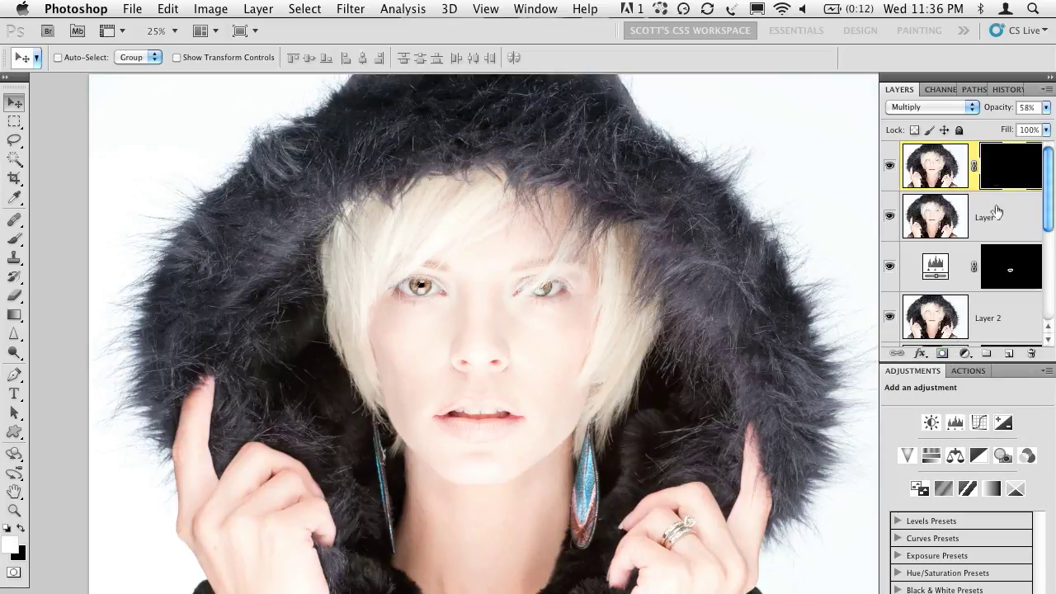
click(14, 239)
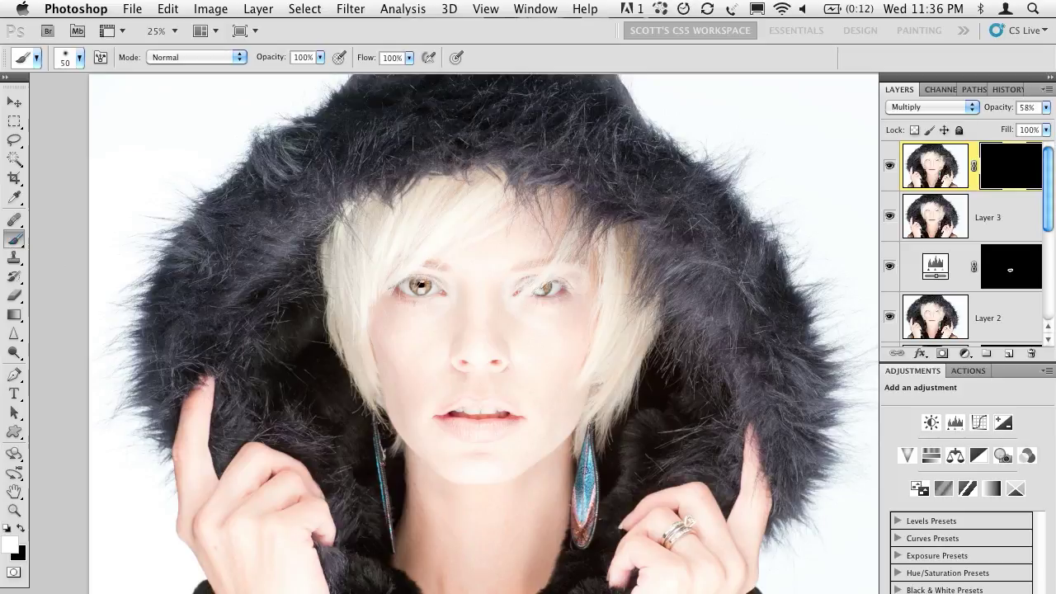
drag(582, 512, 587, 519)
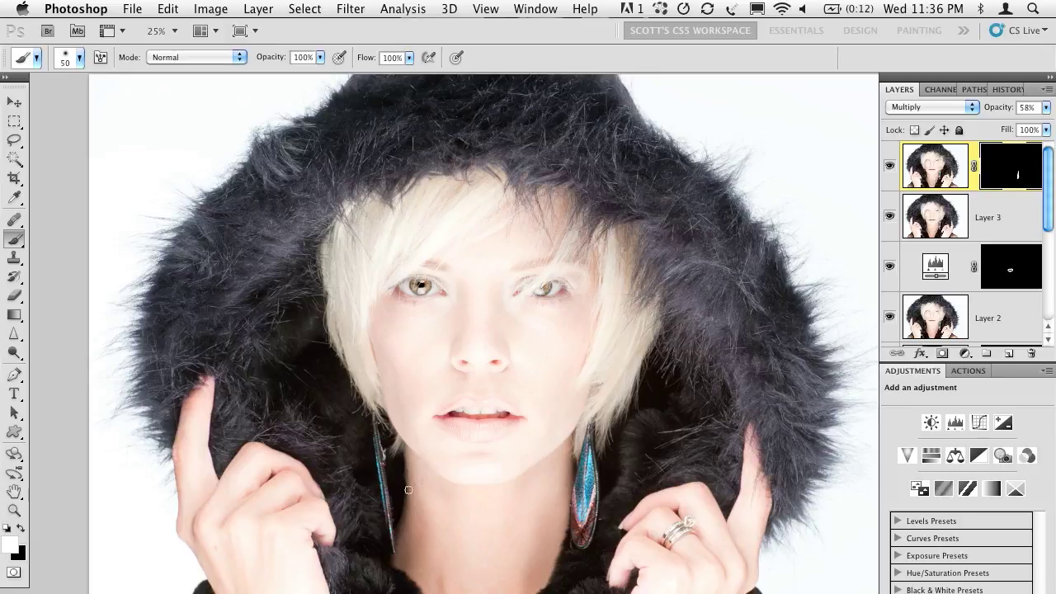
drag(380, 476, 383, 493)
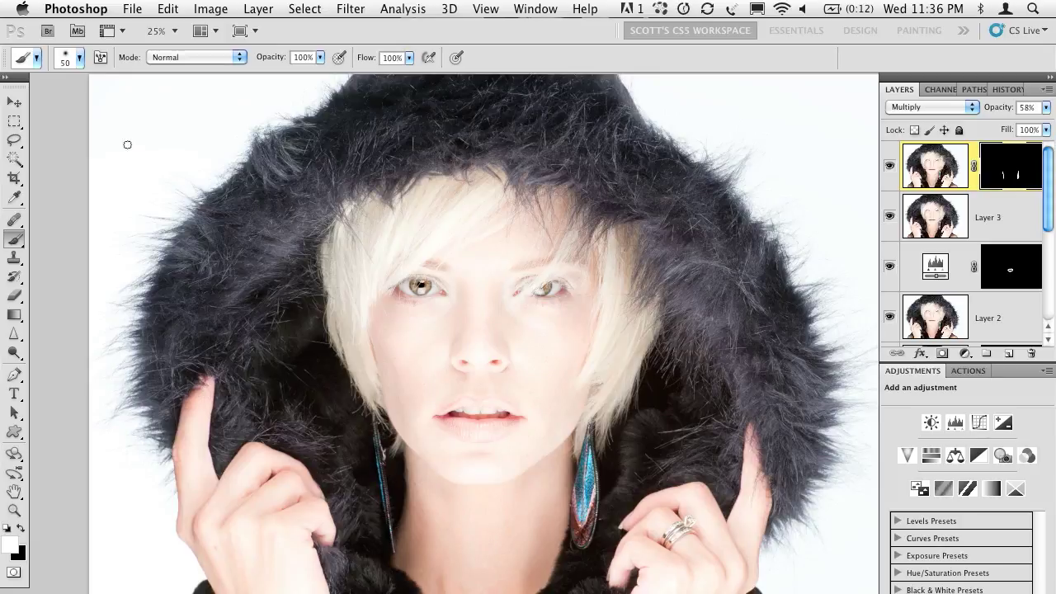
- Reset the foreground and background colours to default and stamp all visible layers into a new top layer
click(18, 103)
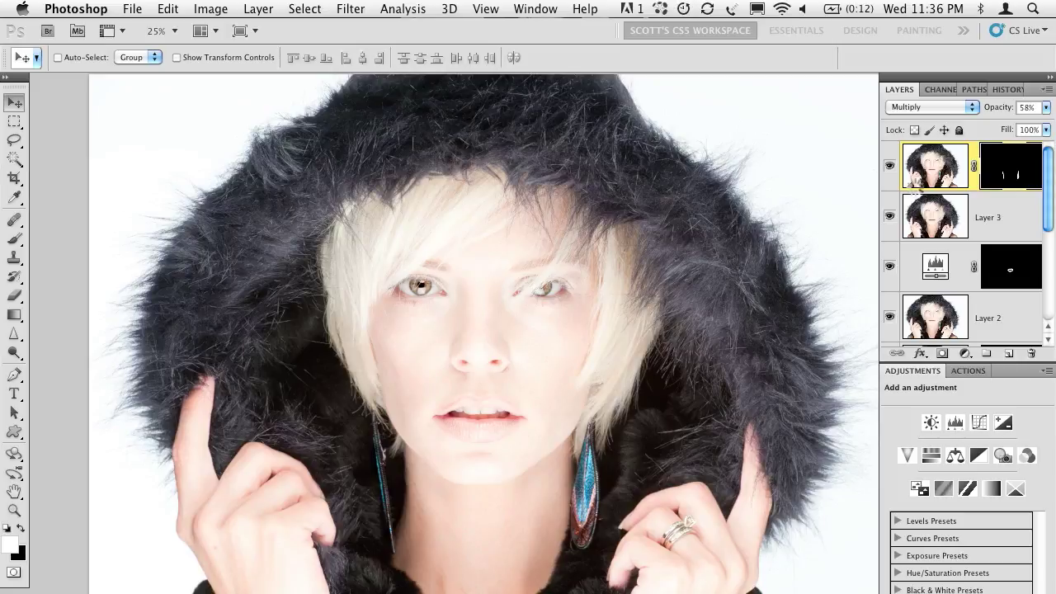
key(d)
key(super+alt+shift+n)
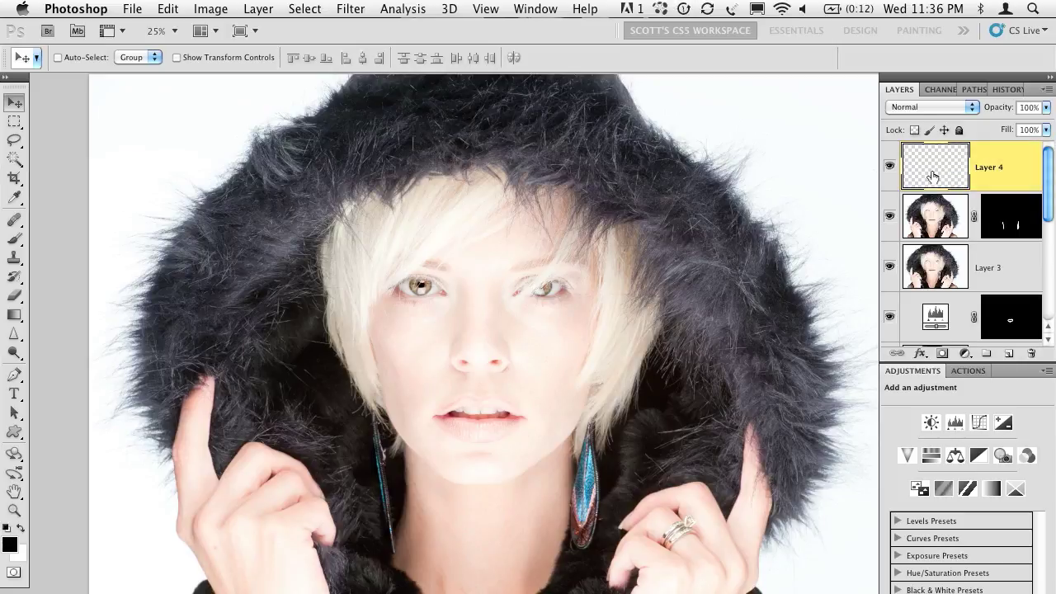
key(super+alt+shift+e)
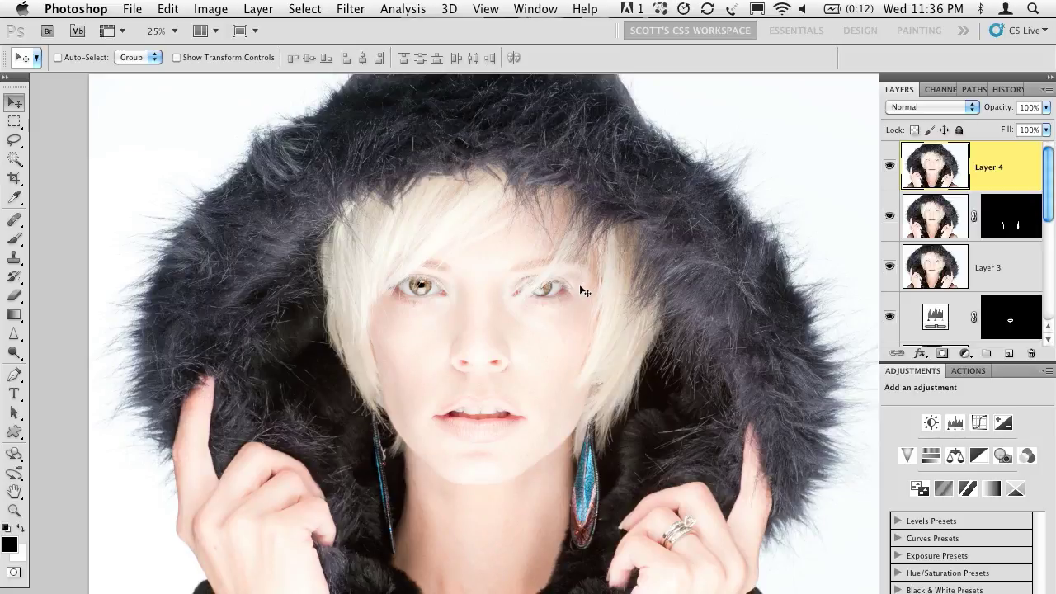
- Open the merged layer in Liquify and push the jawline beside the blue earring with the Forward Warp tool at brush size 389
key(super+equal)
key(super+equal)
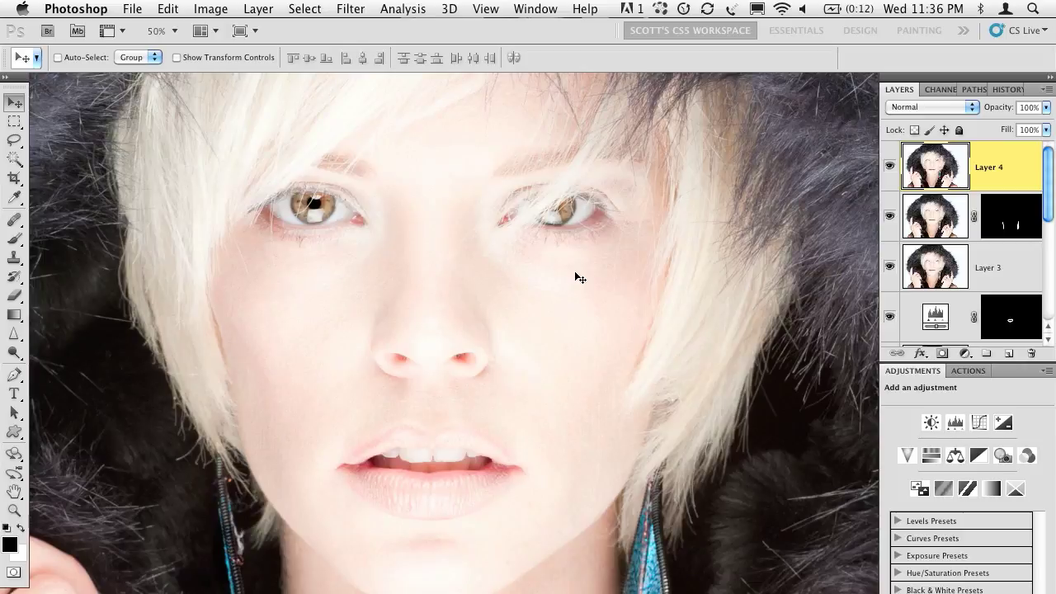
drag(448, 294, 475, 249)
key(super+minus)
key(super+minus)
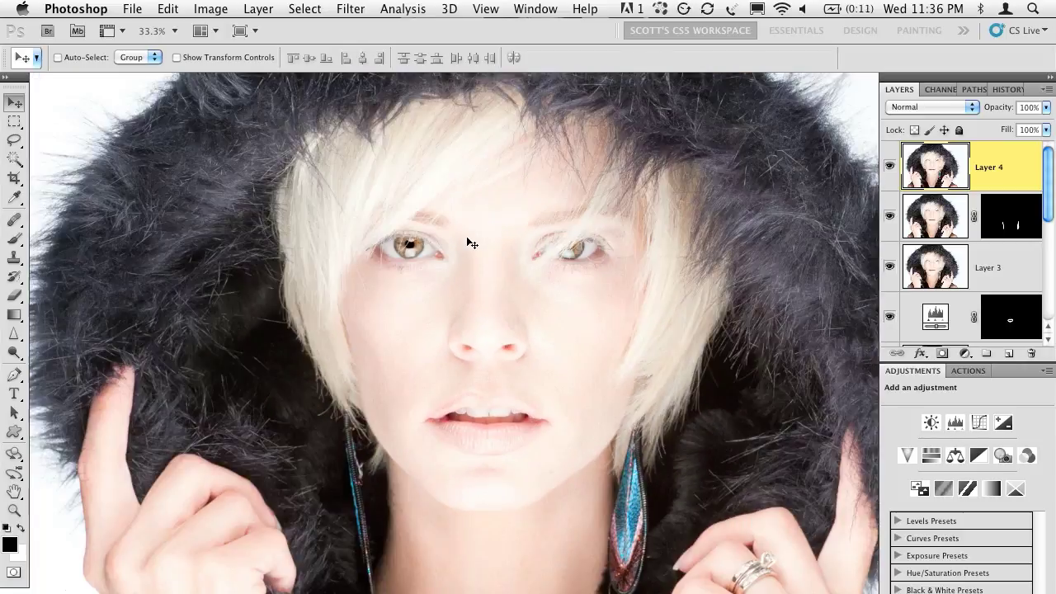
click(350, 8)
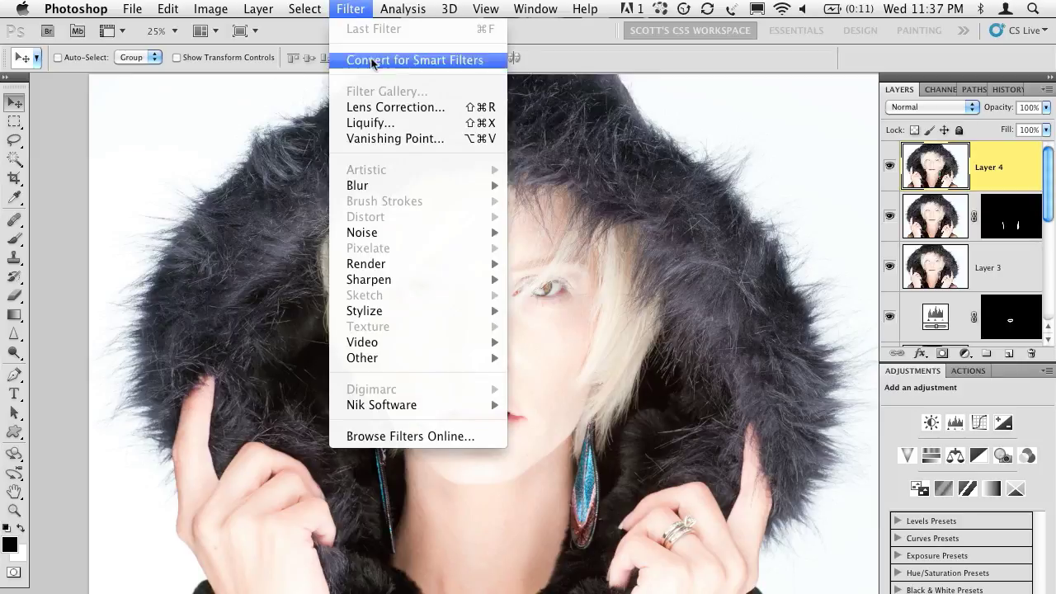
click(401, 123)
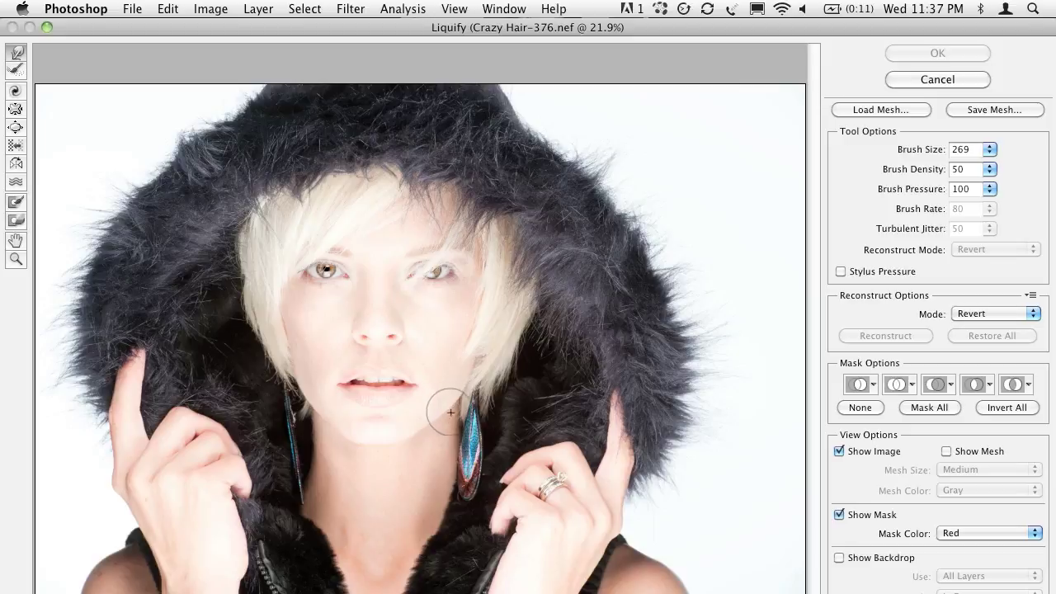
key(bracketright)
key(bracketright)
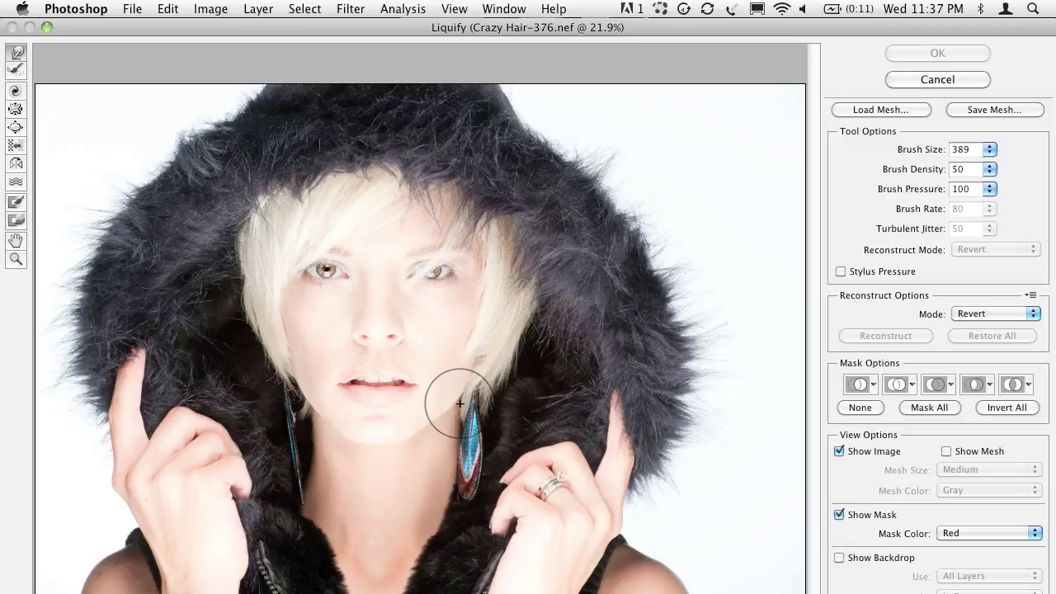
drag(449, 402, 453, 411)
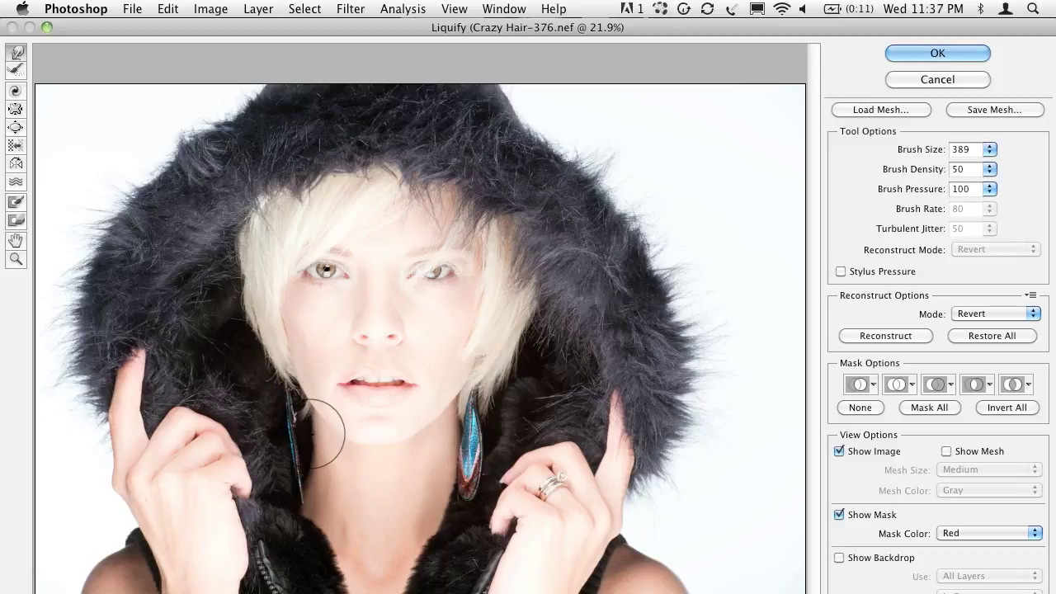
- Enlarge the uncovered eye with the Bloat tool at brush size 289
click(17, 111)
click(16, 129)
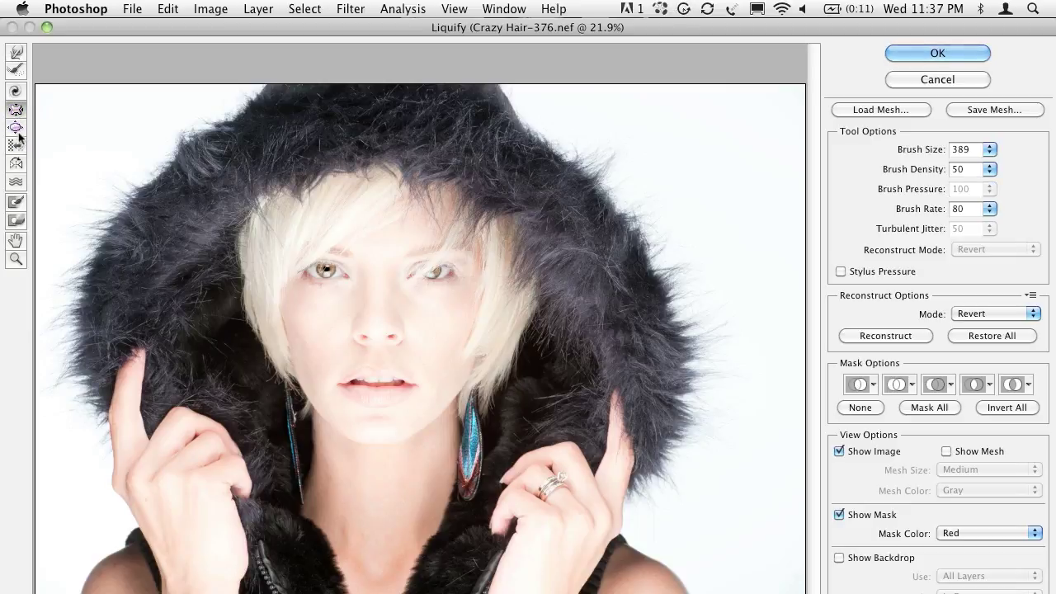
key(bracketleft)
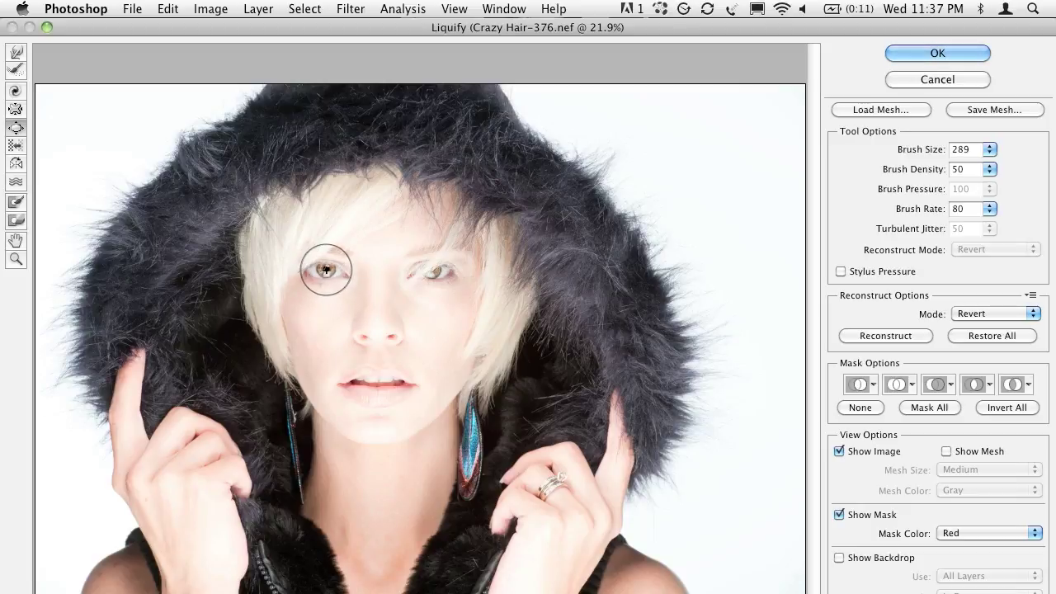
mouse_move(321, 273)
mouse_down()
mouse_move(334, 266)
mouse_move(326, 268)
mouse_up()
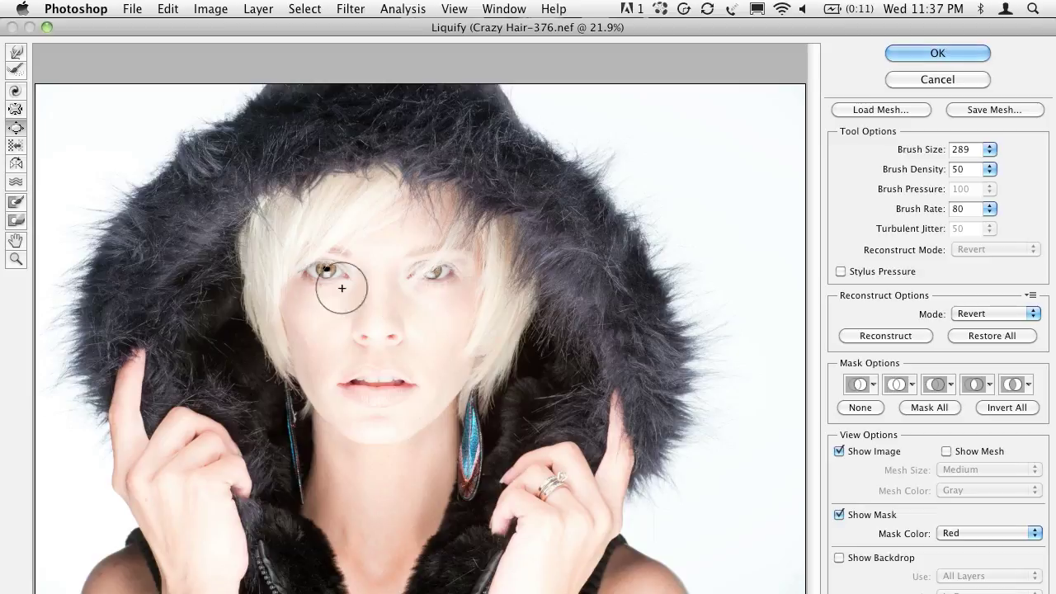
- Slim the nose bridge with the Pucker tool at brush size 389 and apply the Liquify changes
click(14, 112)
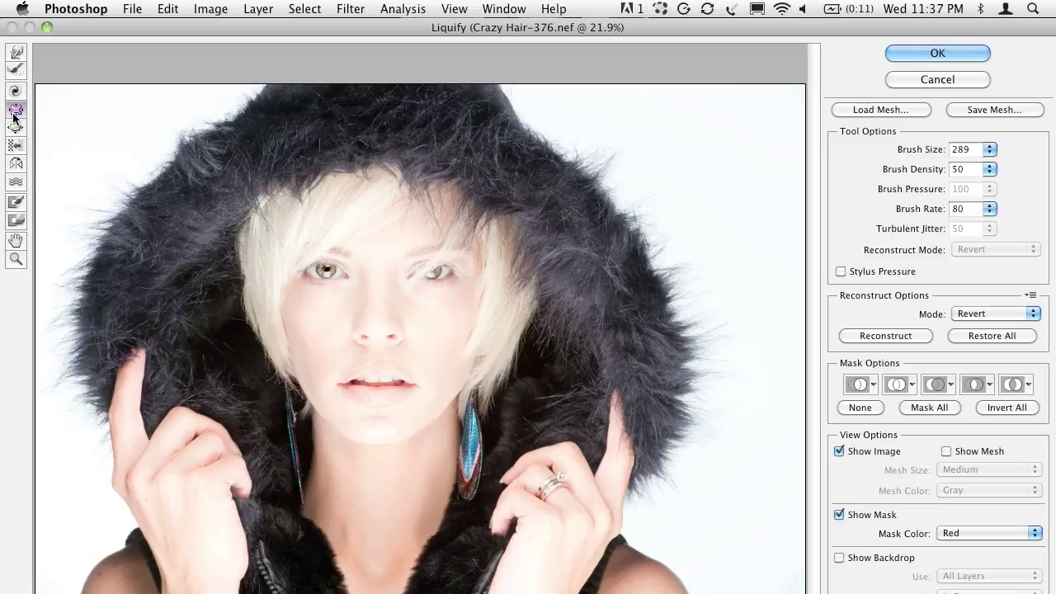
key(])
key(bracketright)
key(bracketright)
key(bracketright)
key(bracketright)
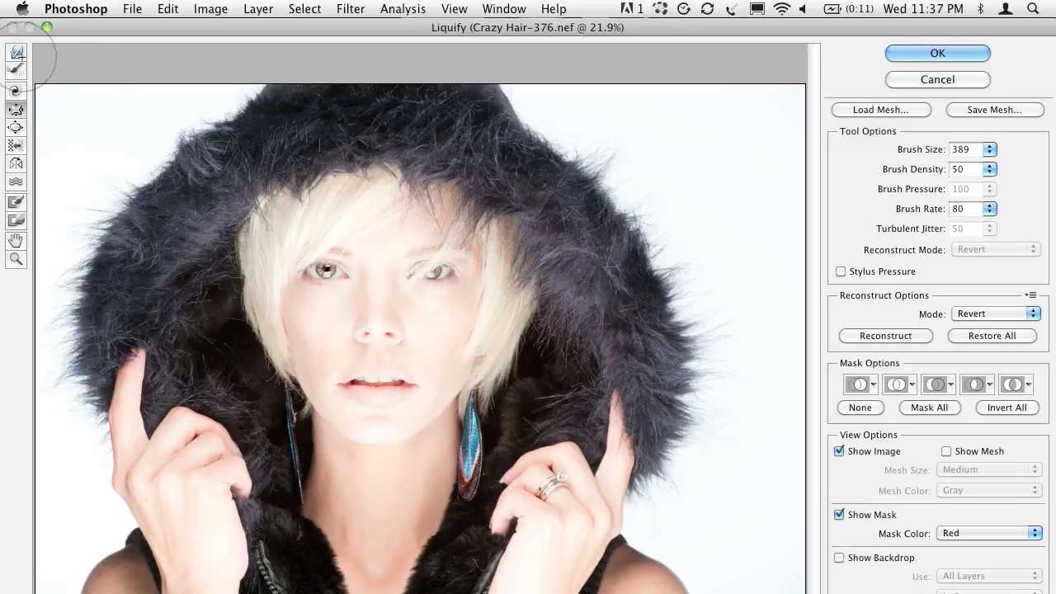
click(17, 52)
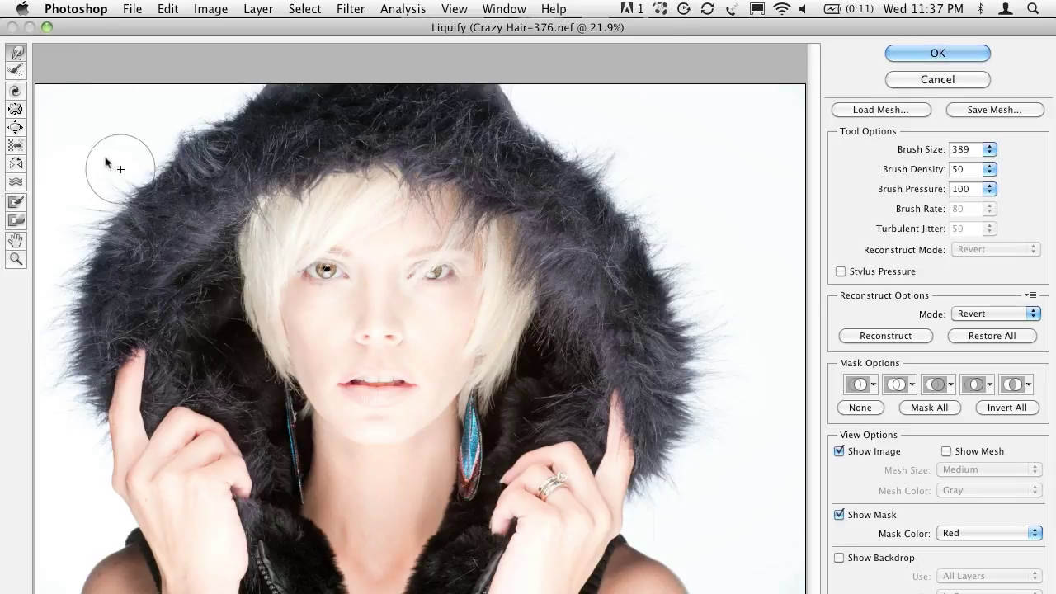
click(17, 108)
mouse_move(387, 303)
mouse_down()
mouse_move(379, 285)
mouse_move(365, 300)
mouse_up()
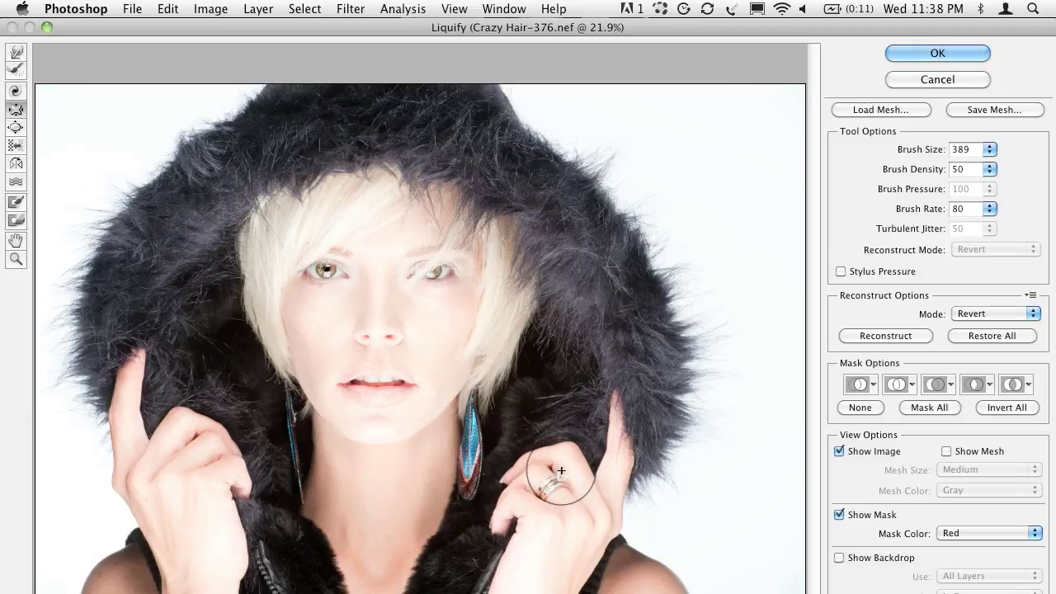
click(905, 54)
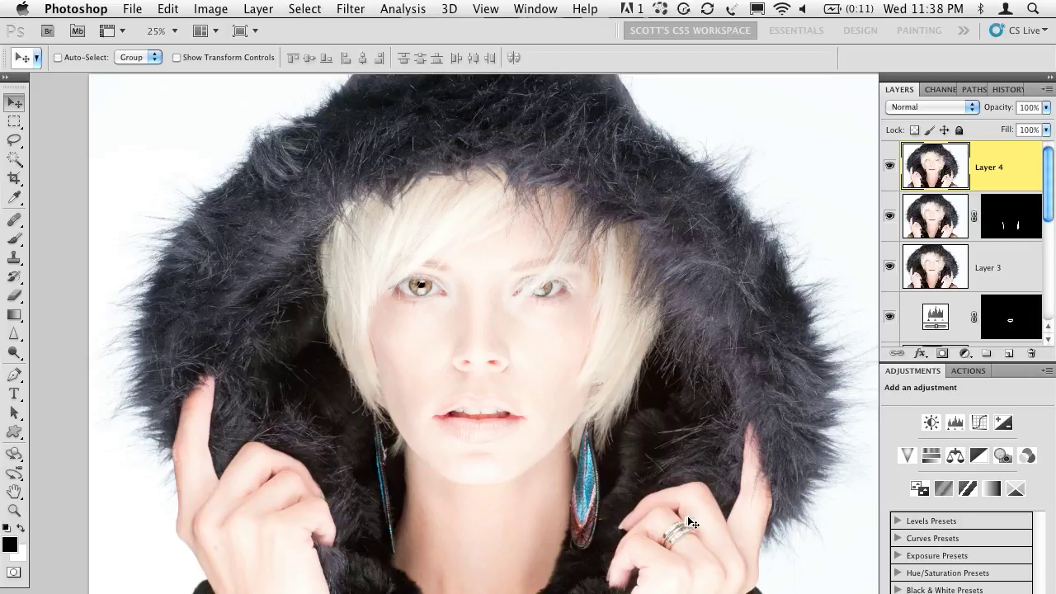
- Duplicate Layer 4 and lasso the ring bands on the finger, leaving the diamond outside the selection
key(super+j)
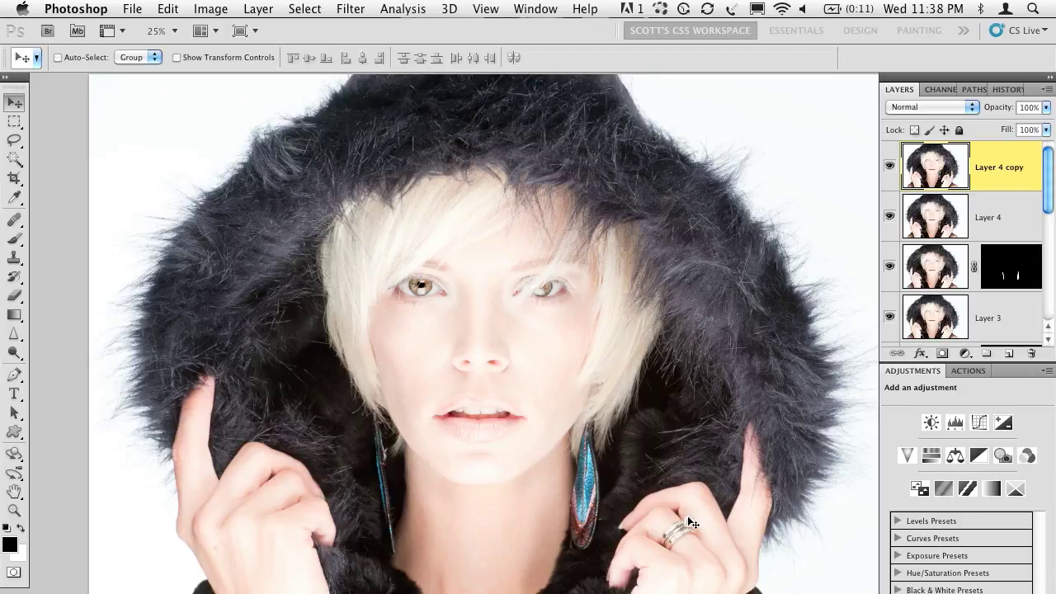
drag(631, 384, 438, 198)
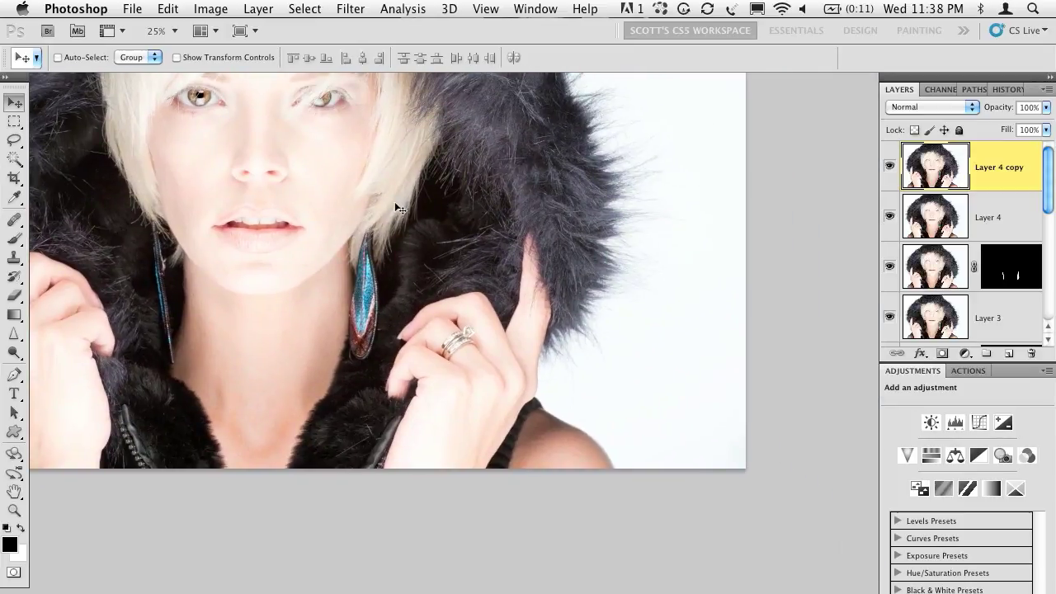
key(super+equal)
key(super+equal)
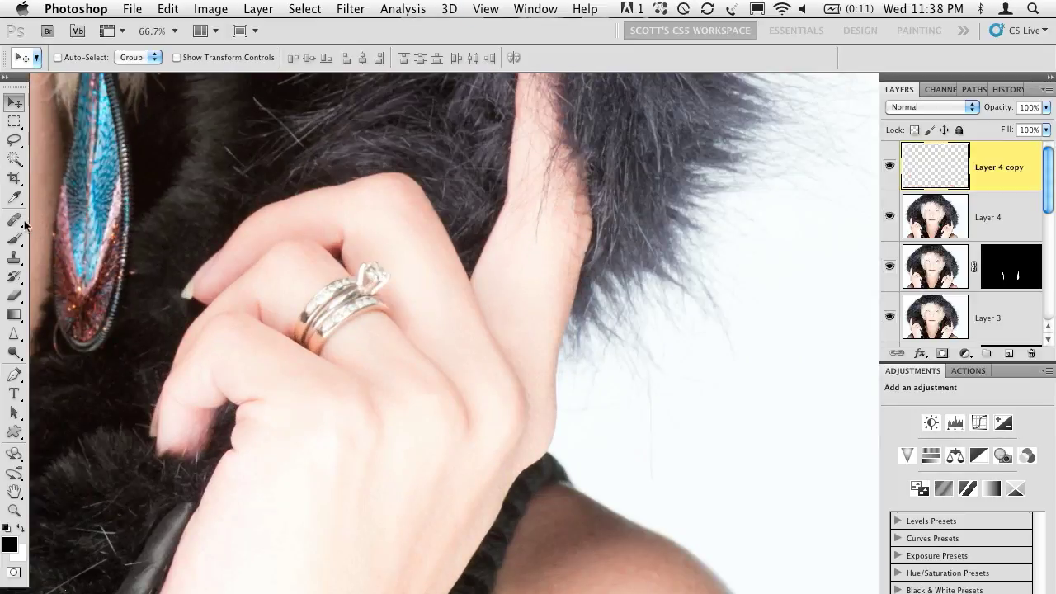
click(14, 139)
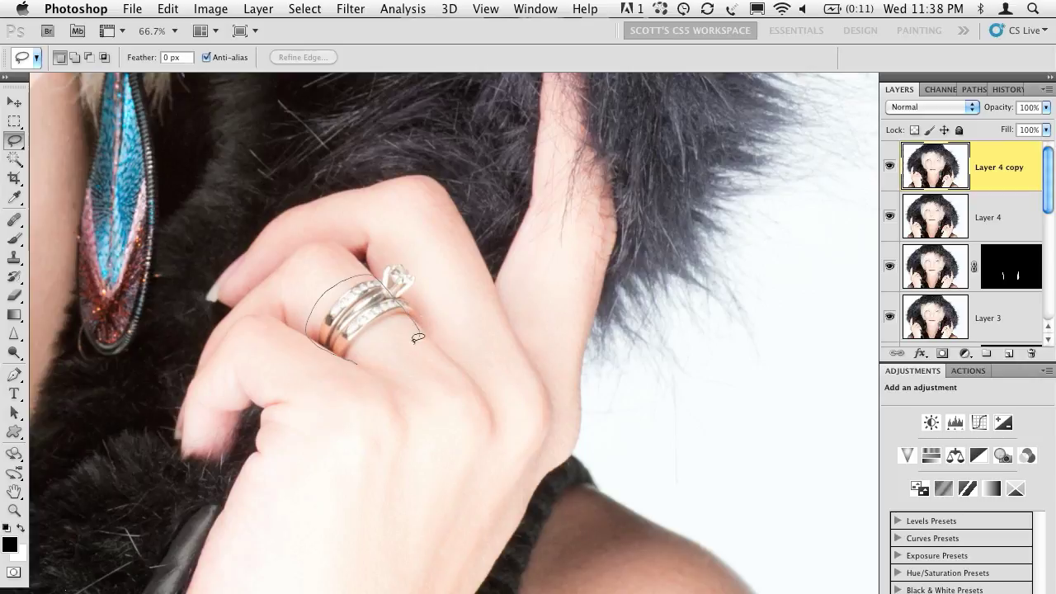
drag(361, 356, 337, 348)
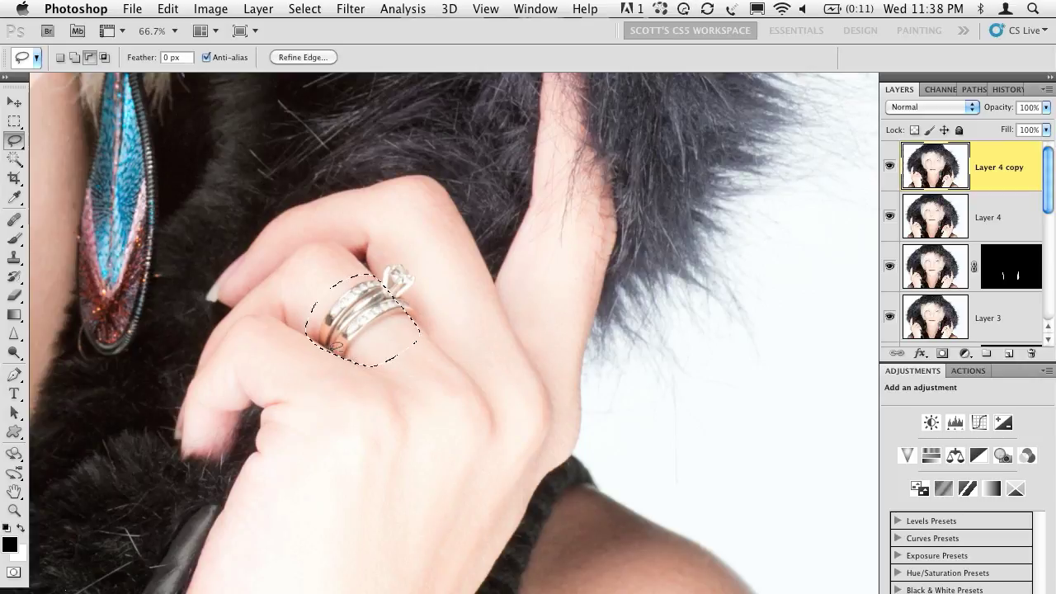
drag(342, 364, 345, 363)
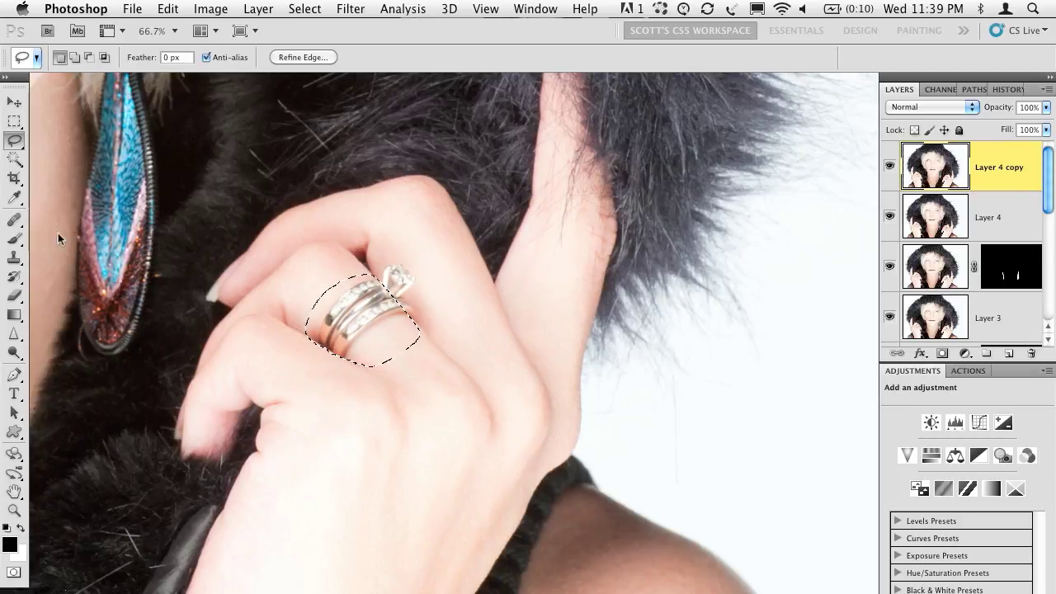
- Sample the skin beside the rings and clone it over the lower band with an 80 px Clone Stamp
click(14, 257)
key(bracketleft)
key(bracketleft)
key(bracketleft)
key(bracketleft)
key(bracketleft)
key(bracketleft)
key(bracketleft)
alt+click(410, 365)
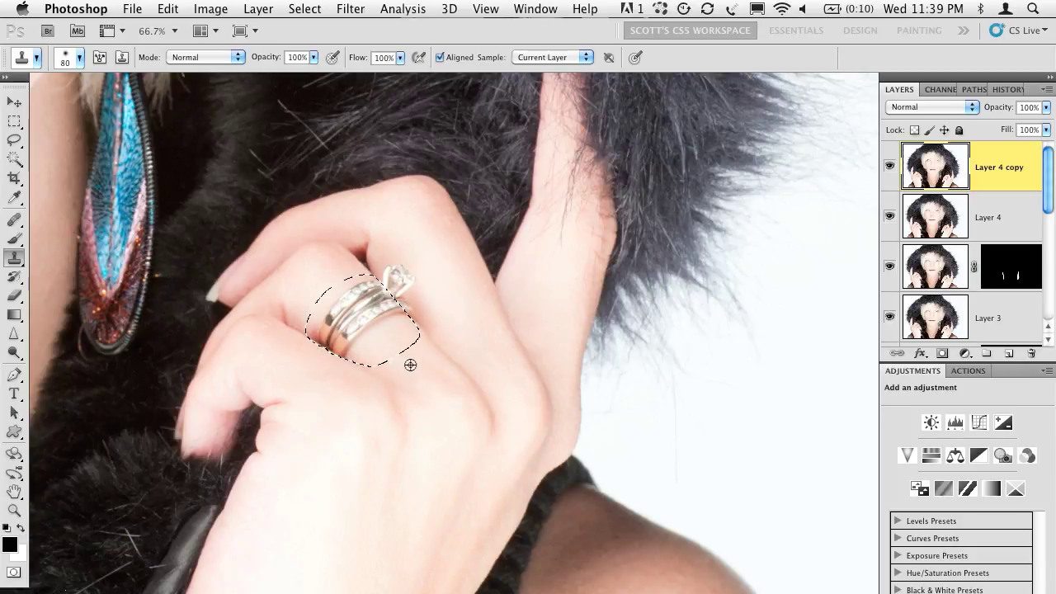
click(366, 325)
mouse_move(366, 325)
mouse_down()
mouse_move(375, 309)
mouse_move(418, 336)
mouse_move(377, 294)
mouse_move(370, 336)
mouse_move(327, 320)
mouse_move(346, 337)
mouse_up()
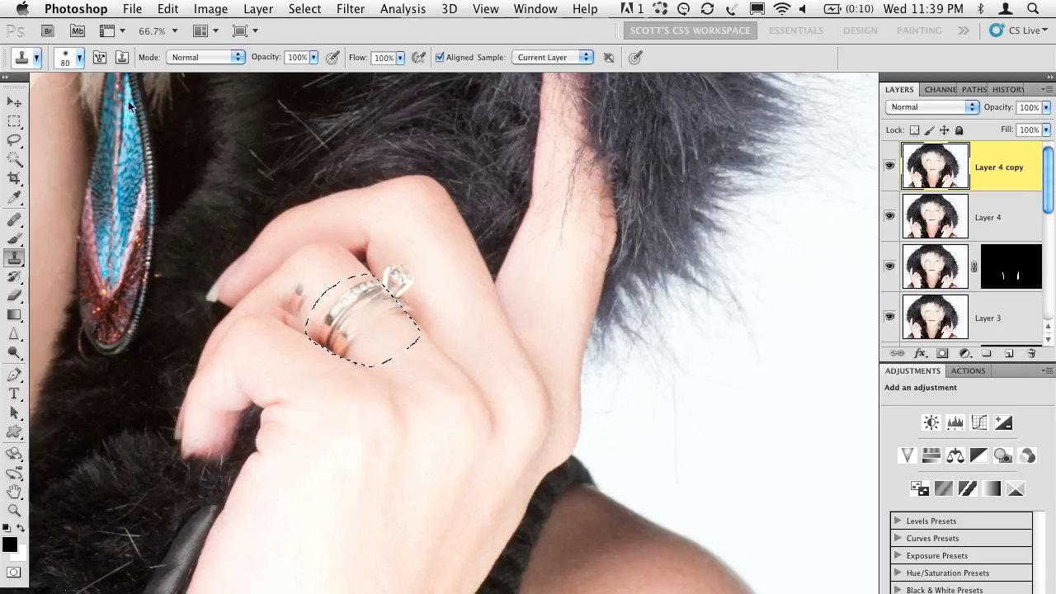
- Enable Shape Dynamics for the Clone Stamp brush with the size control set to Off
click(80, 57)
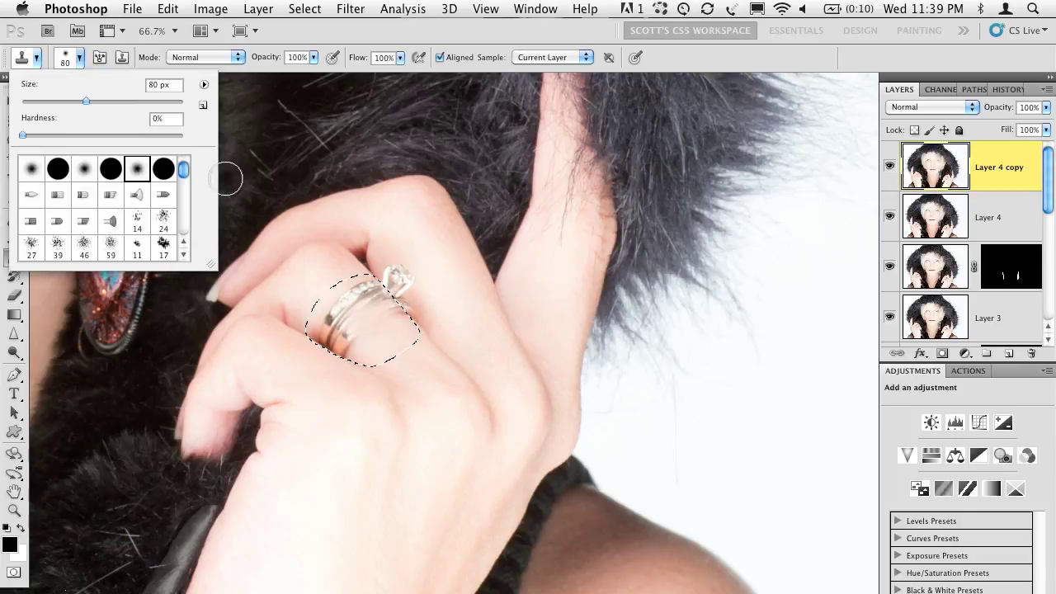
click(100, 57)
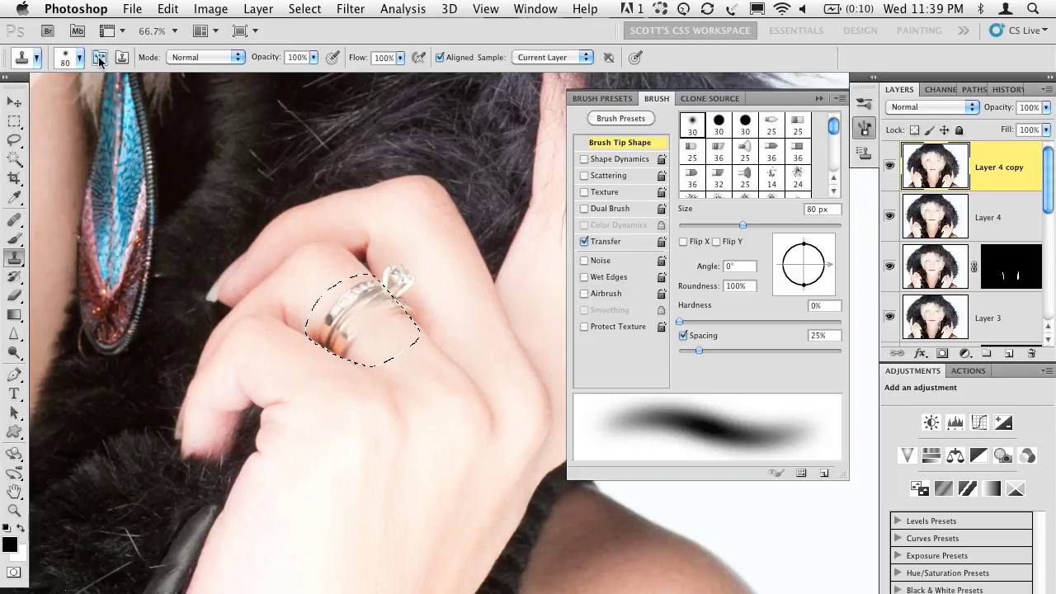
click(622, 159)
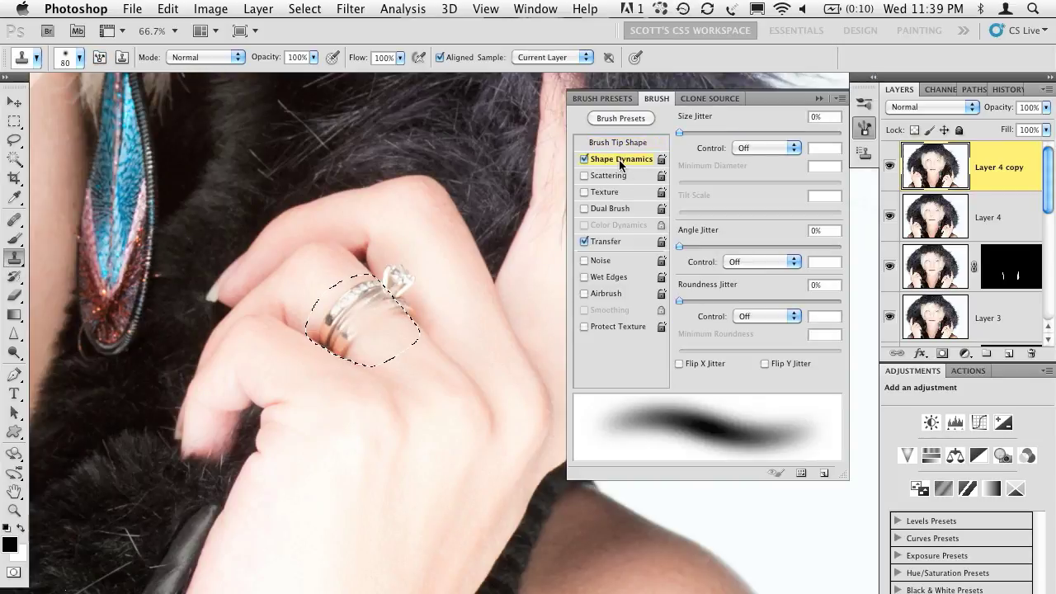
click(763, 148)
click(775, 168)
click(764, 147)
click(765, 127)
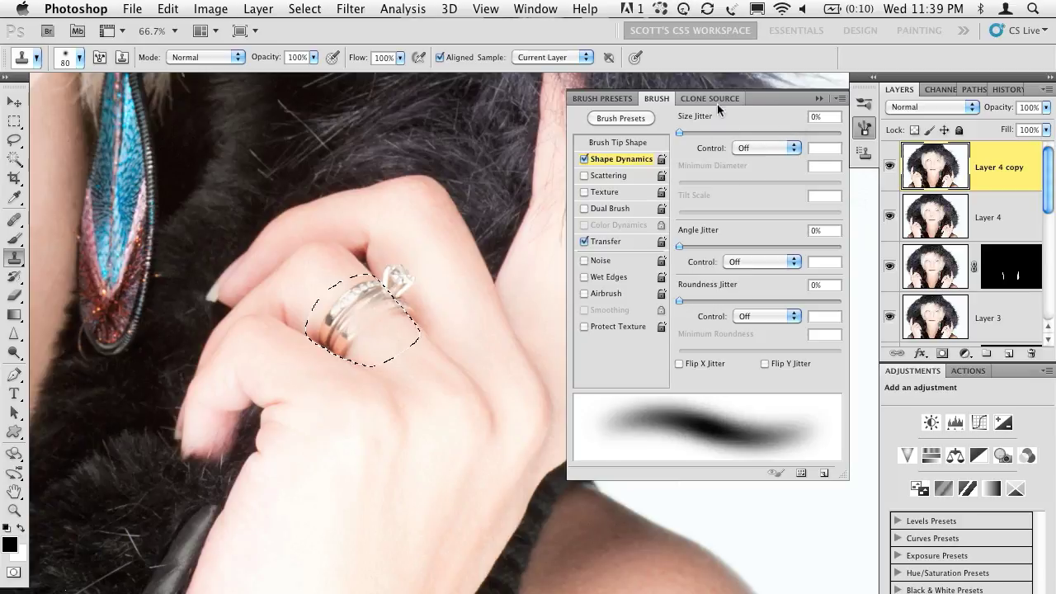
click(819, 98)
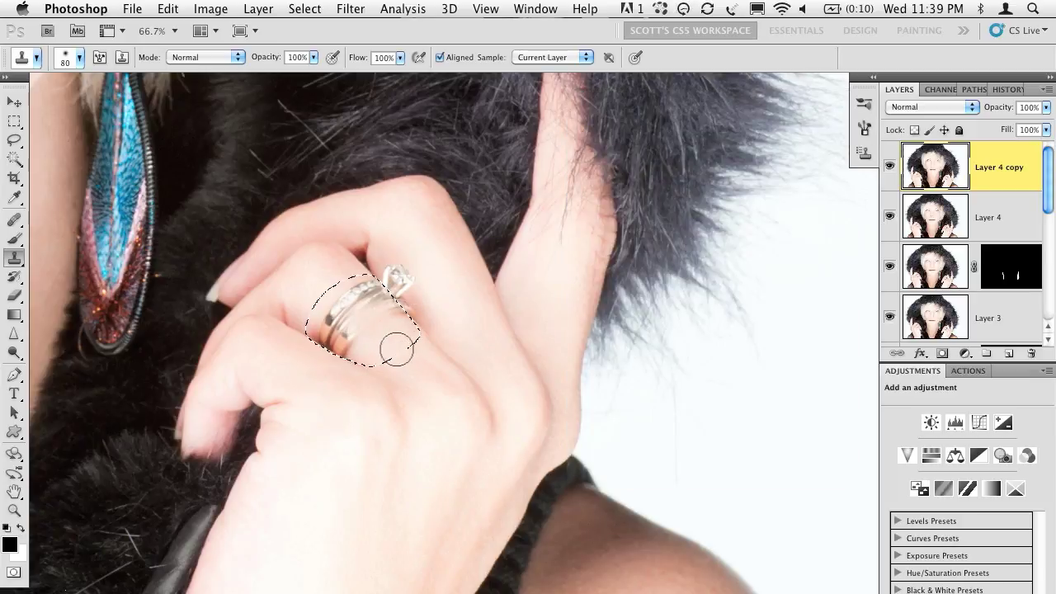
- Clone skin over the remaining ring bands inside the selection, deselect, and sample clean skin on the finger
mouse_move(343, 341)
mouse_down()
mouse_move(330, 330)
mouse_move(356, 347)
mouse_move(383, 344)
mouse_move(335, 306)
mouse_move(337, 315)
mouse_move(380, 338)
mouse_move(377, 306)
mouse_move(358, 292)
mouse_move(377, 332)
mouse_move(349, 302)
mouse_move(361, 295)
mouse_move(381, 328)
mouse_move(366, 288)
mouse_move(353, 302)
mouse_move(384, 314)
mouse_move(407, 348)
mouse_move(394, 306)
mouse_move(395, 318)
mouse_move(448, 335)
mouse_up()
key(ctrl+d)
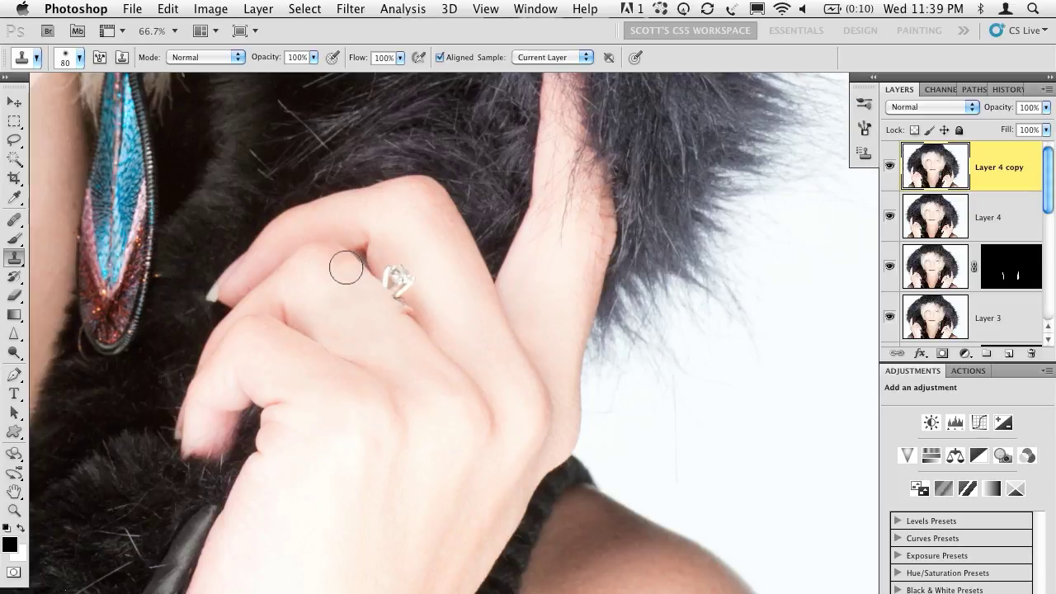
alt+click(330, 273)
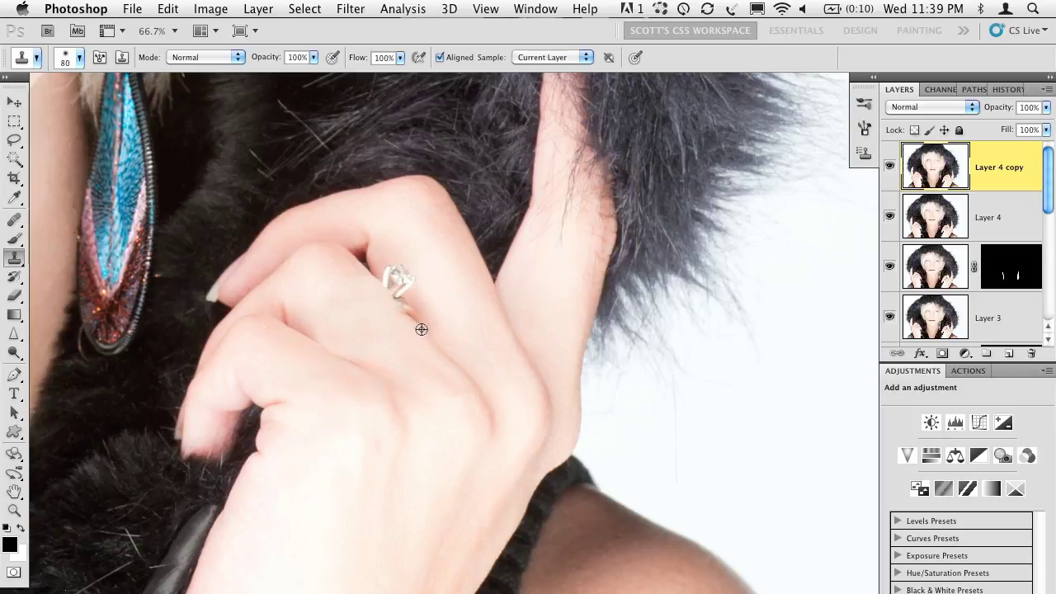
- Clone nearby skin over the leftover ring edge and the diamond, reducing the Clone Stamp to 60 px
key(bracketleft)
click(401, 307)
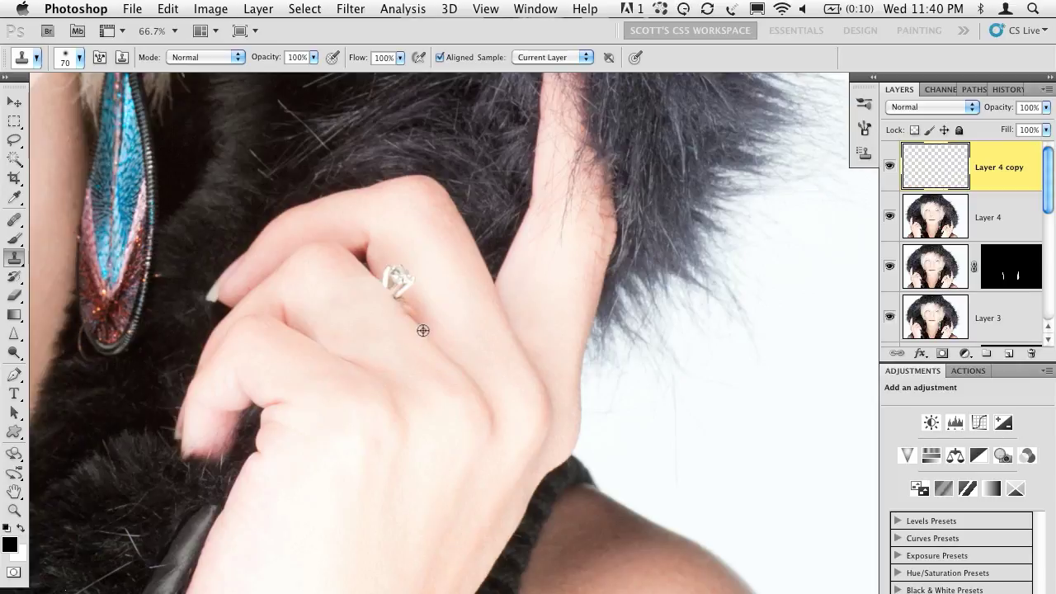
key(bracketleft)
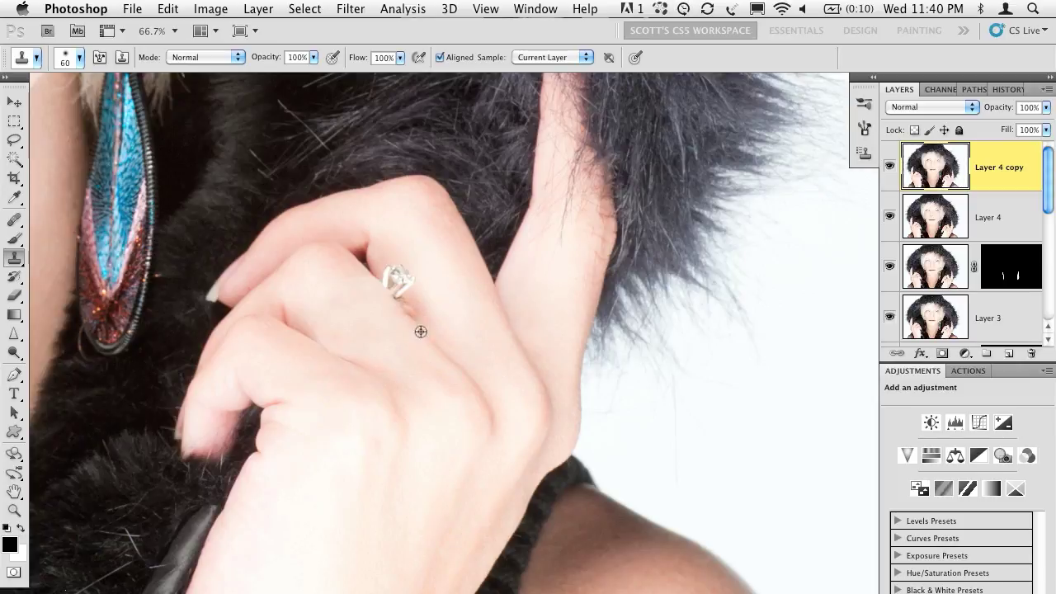
alt+click(439, 323)
mouse_move(405, 312)
mouse_down()
mouse_move(415, 326)
mouse_move(399, 305)
mouse_move(401, 280)
mouse_move(426, 304)
mouse_move(394, 274)
mouse_up()
click(395, 274)
alt+click(386, 253)
click(393, 273)
click(394, 270)
key(Delete)
key(super+z)
key(Delete)
key(super+z)
key(Delete)
key(super+z)
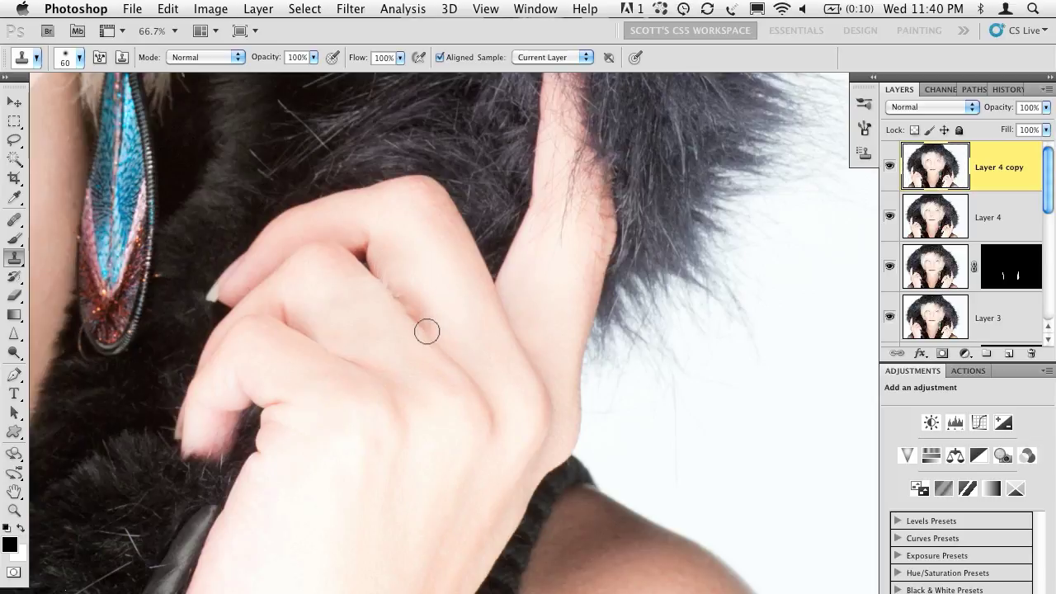
- Undo the last edit and sample skin beside the leftover ring mark between the fingers for the Clone Stamp
key(Delete)
key(super+z)
alt+click(378, 281)
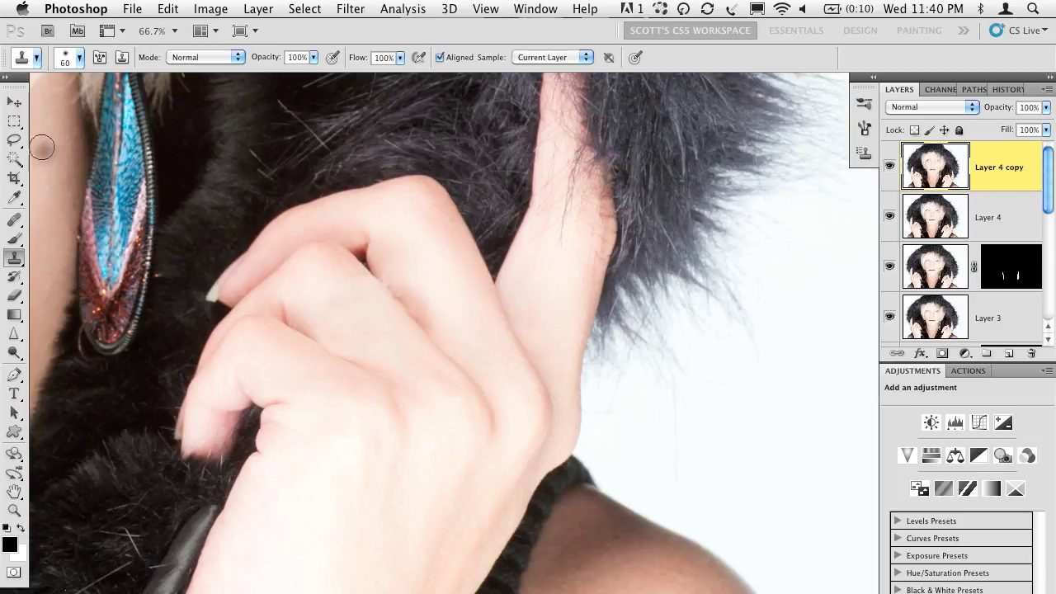
- Outline the leftover ring mark between the fingers with the Lasso, fill it with Content-Aware, and deselect
click(14, 140)
mouse_move(413, 323)
mouse_down()
mouse_move(378, 290)
mouse_move(384, 277)
mouse_move(437, 311)
mouse_move(438, 327)
mouse_move(411, 325)
mouse_up()
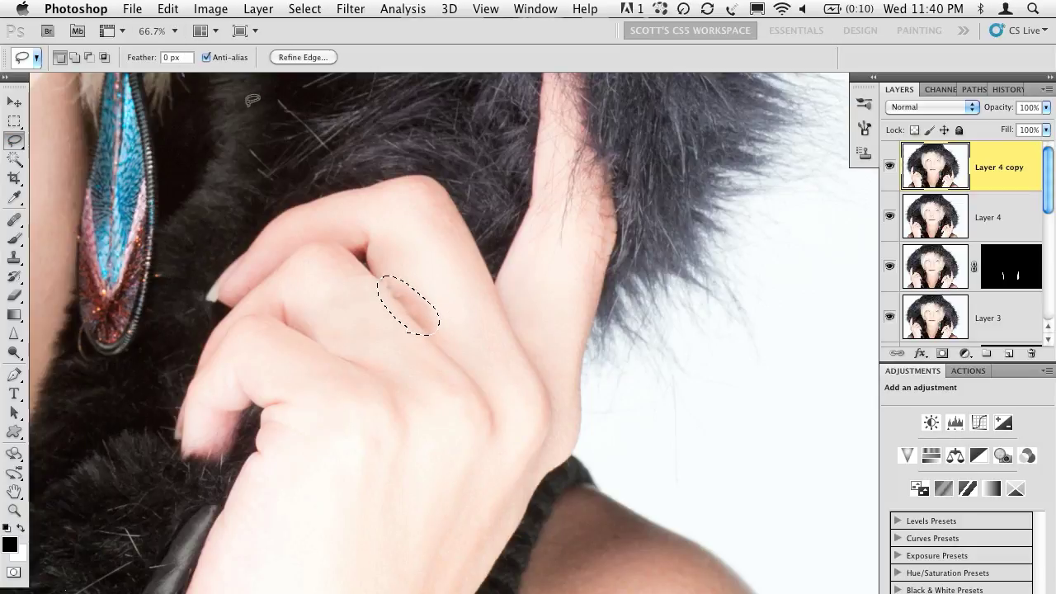
click(168, 9)
click(245, 278)
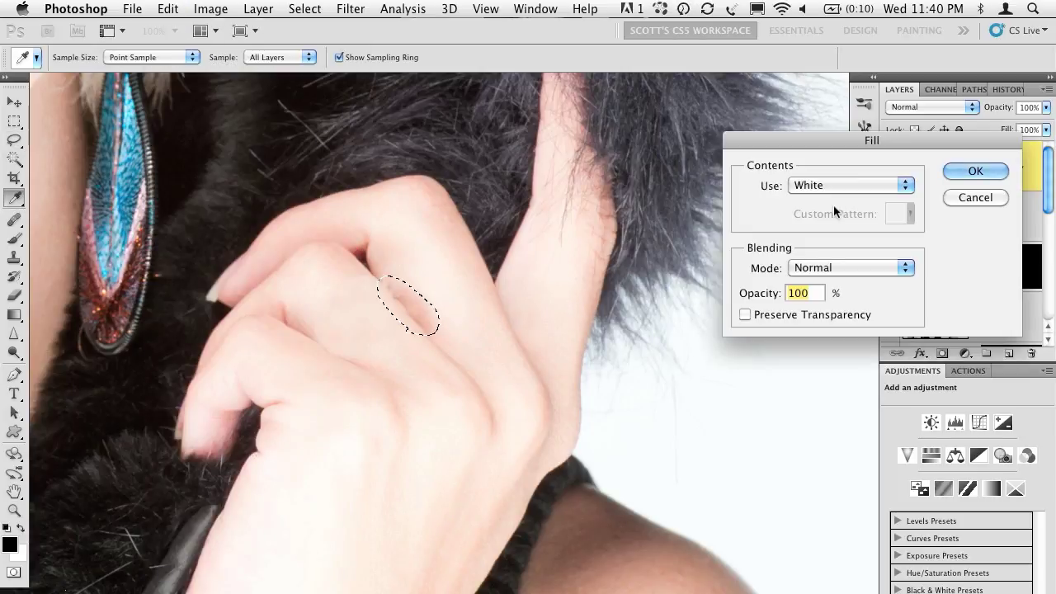
drag(806, 139, 719, 171)
click(732, 218)
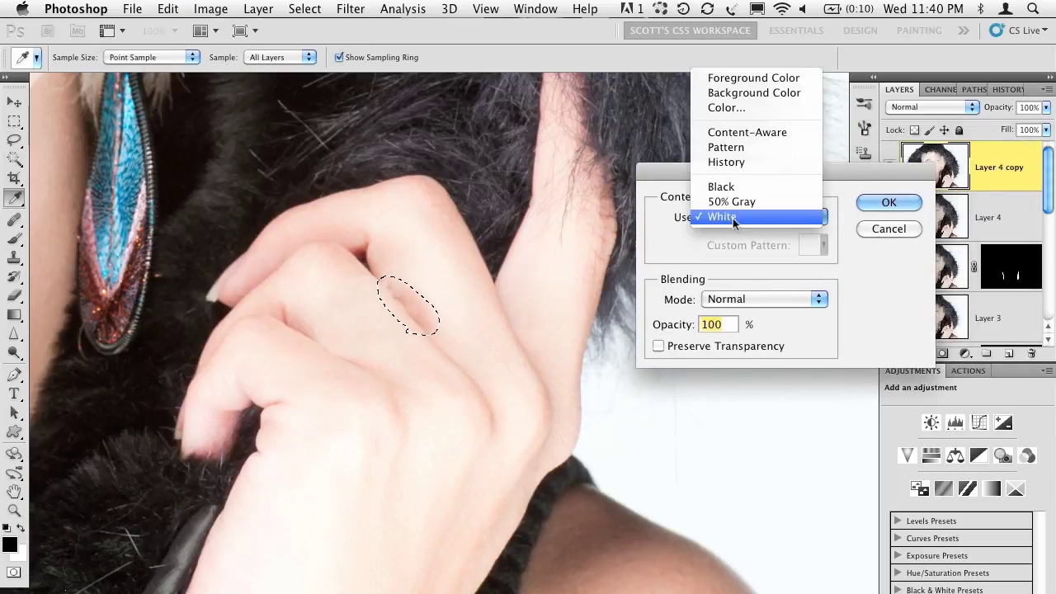
click(738, 134)
click(885, 203)
key(l)
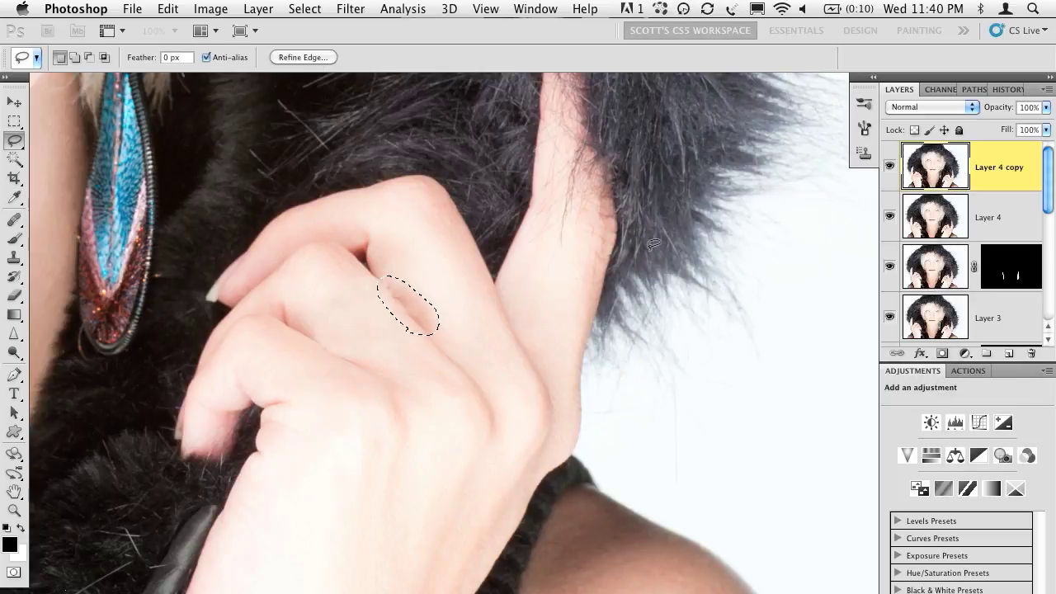
key(super+d)
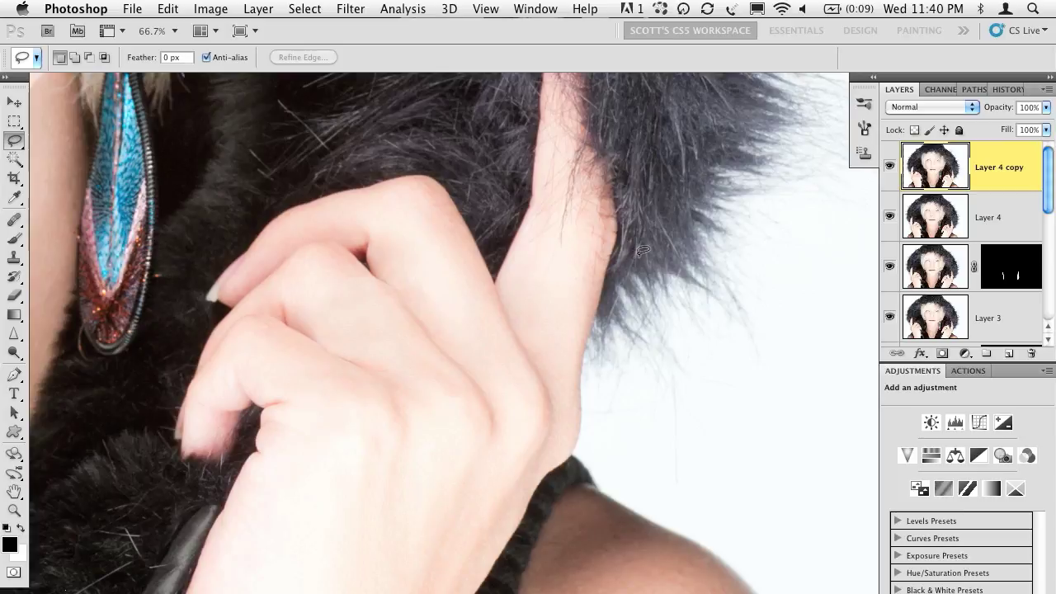
- Flatten the retouched portrait into a single layer, then save and close the document
key(super+minus)
key(super+minus)
key(super+minus)
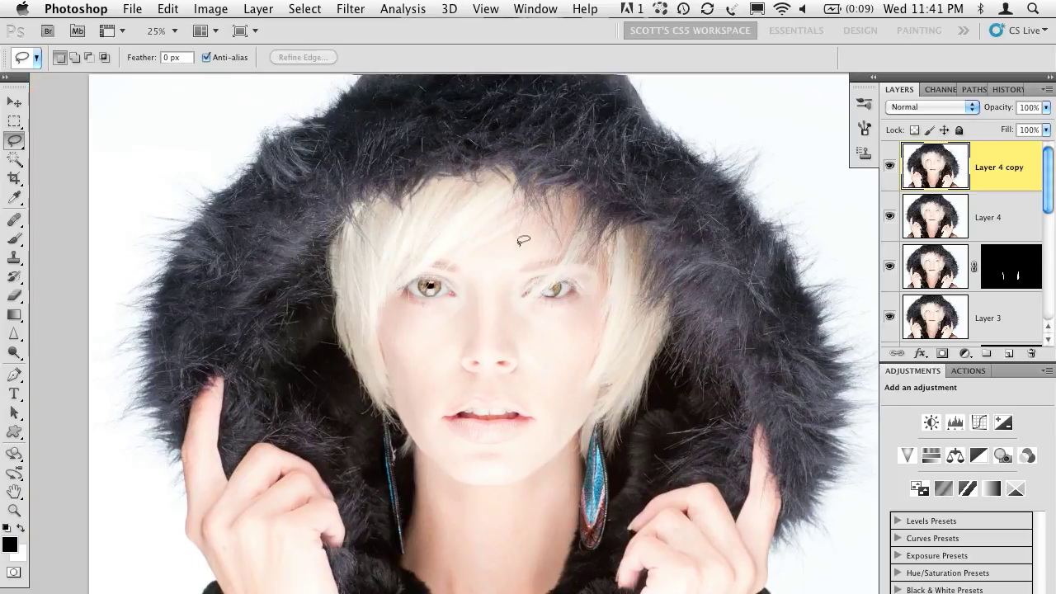
key(v)
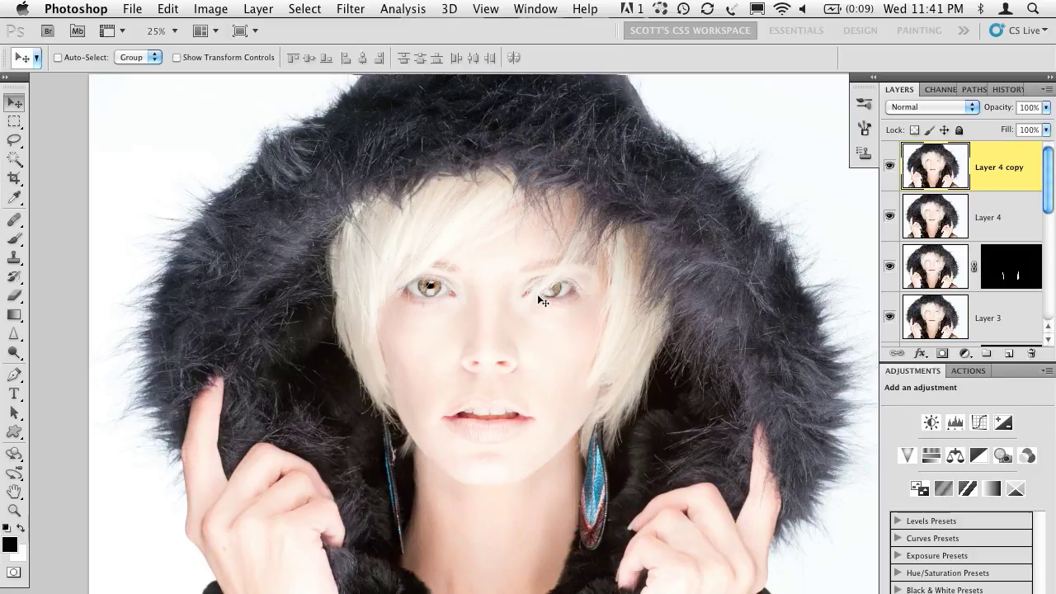
click(1047, 89)
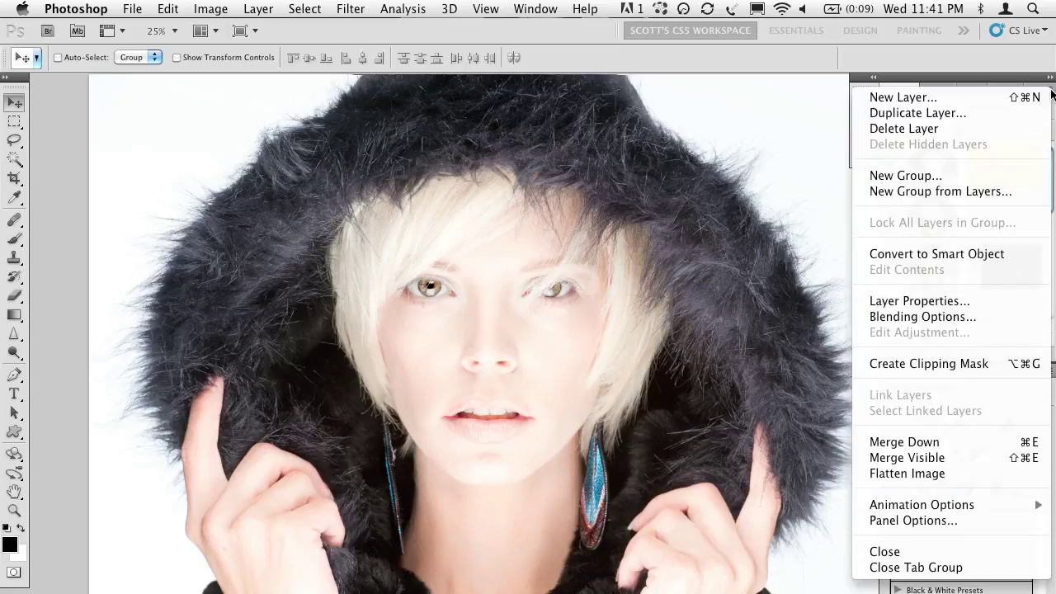
click(907, 473)
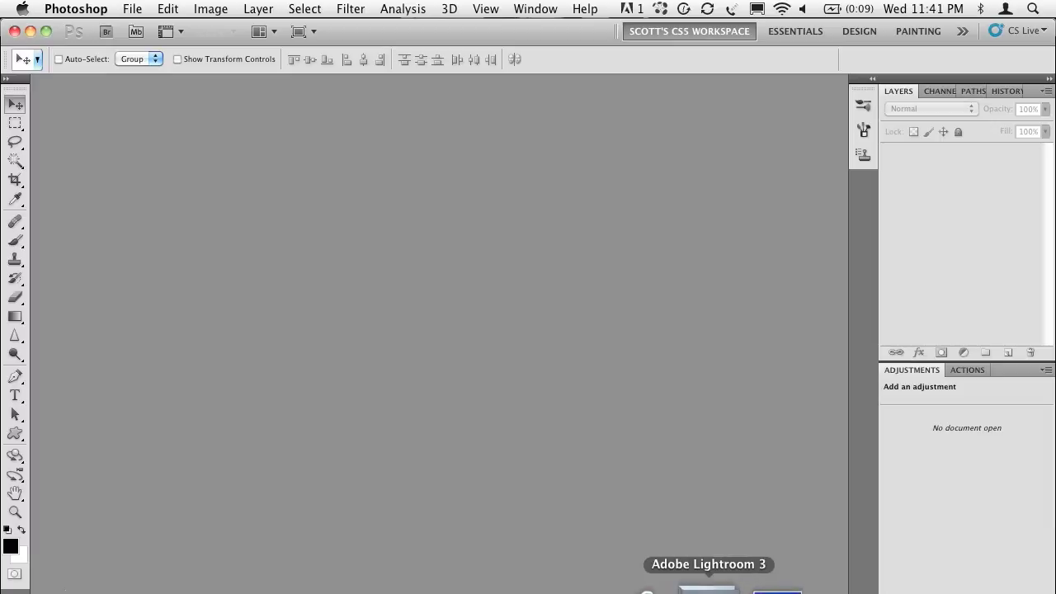
- Switch to Lightroom and open the retouched Crazy Hair-376.psd from the Library grid in Loupe view
click(707, 587)
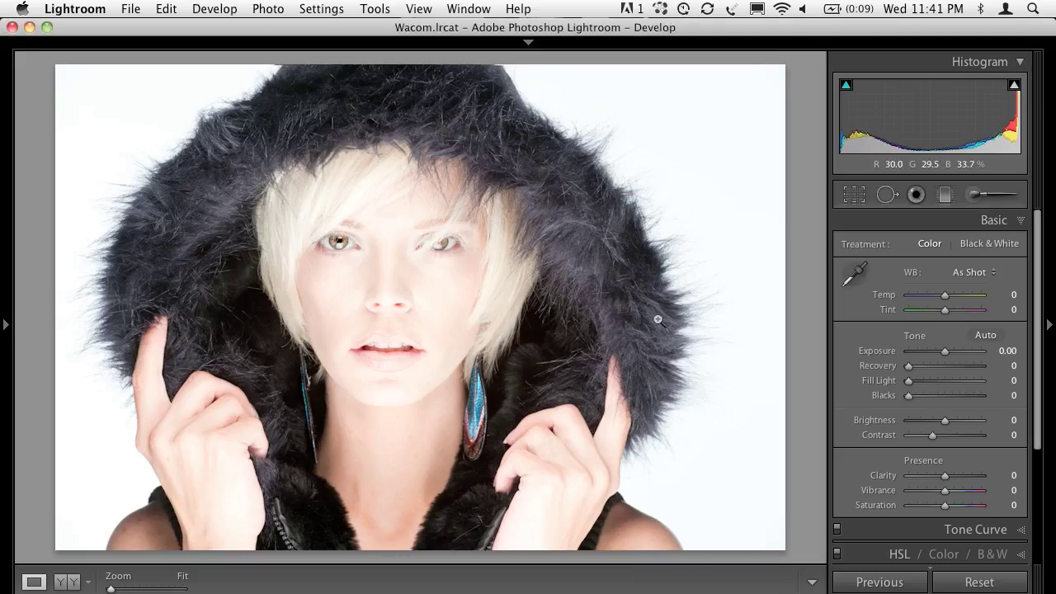
key(g)
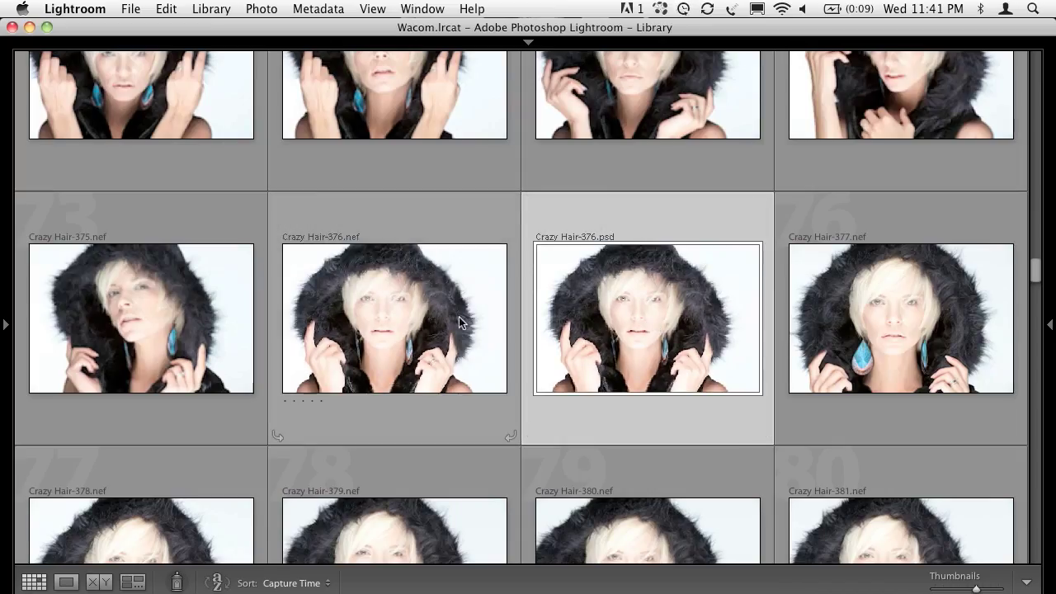
click(438, 319)
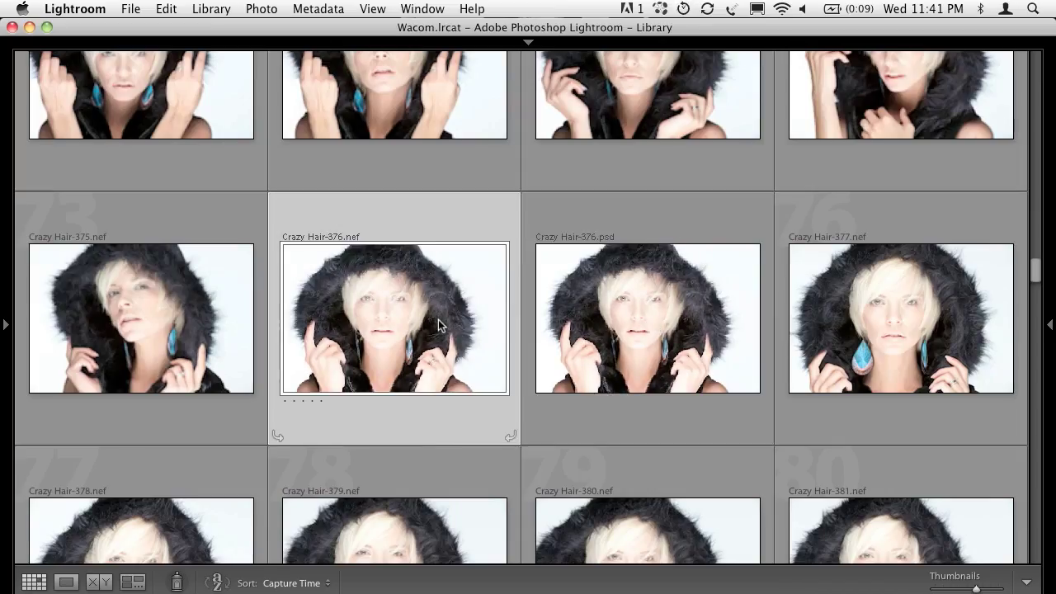
double_click(617, 329)
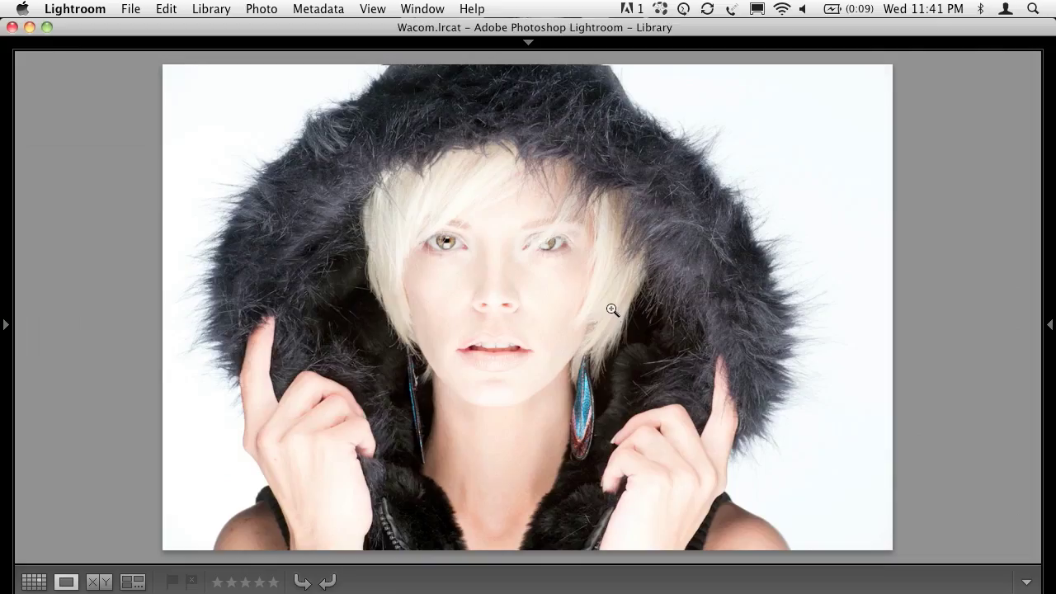
- Compare the original Crazy Hair-376.nef with the retouched PSD in an enlarged view, then return to the Library grid
key(Left)
key(Right)
key(z)
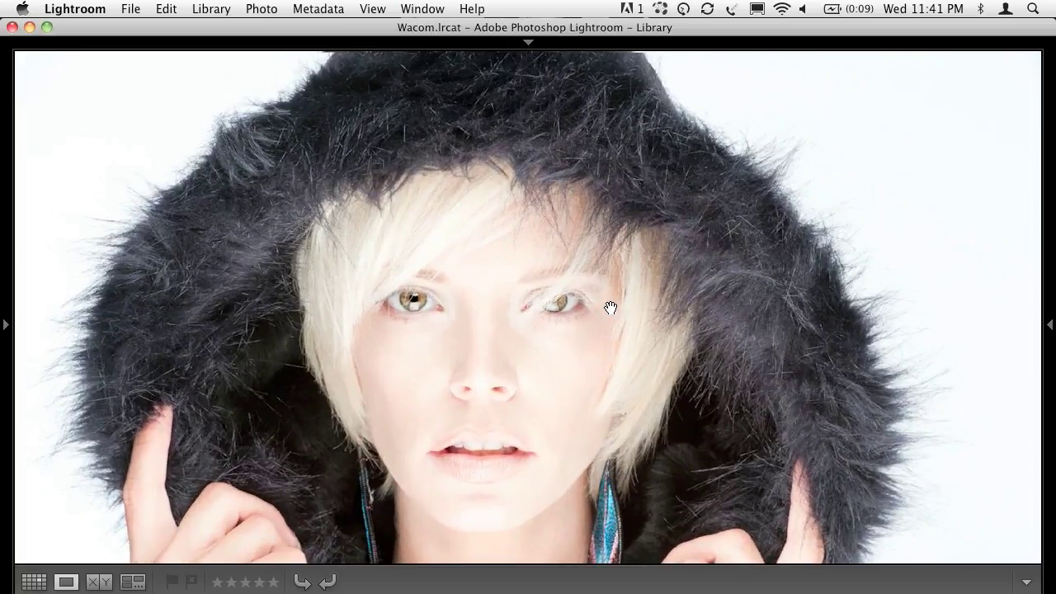
key(Right)
key(Right)
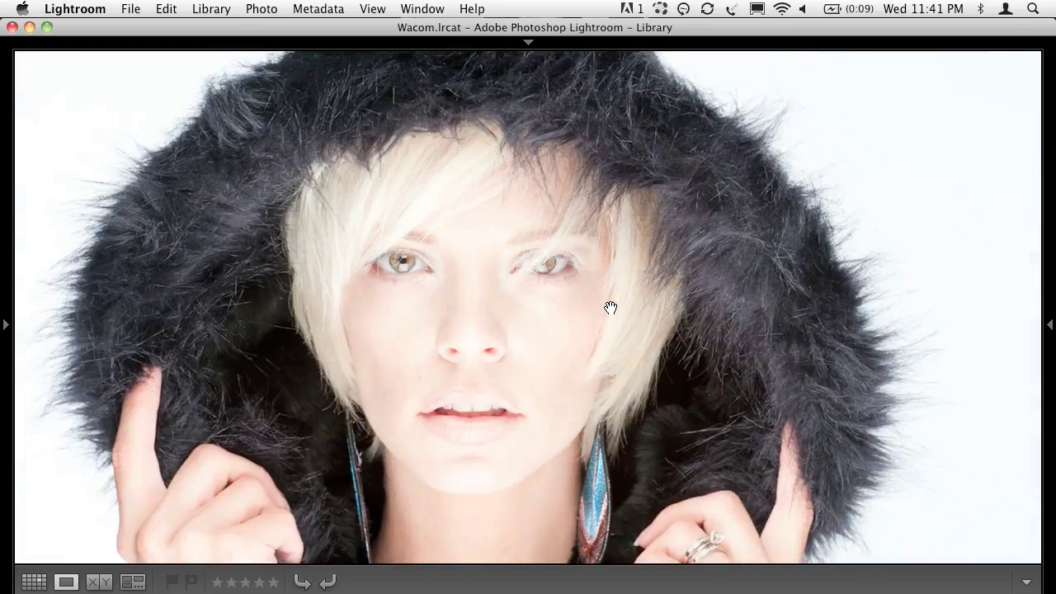
key(Right)
key(Right)
key(Right)
key(Right)
key(Right)
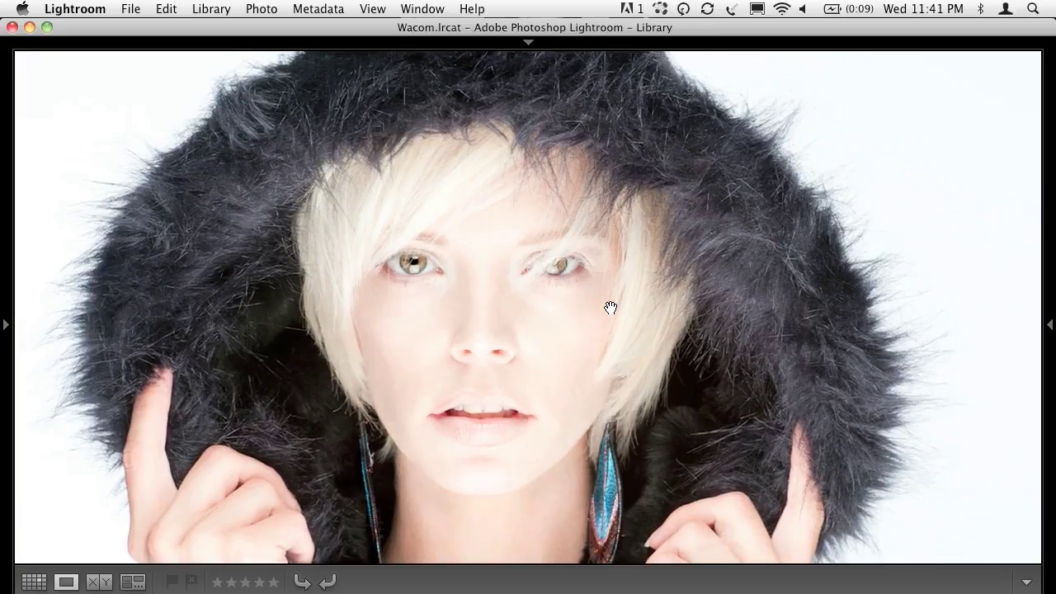
key(Right)
key(Right)
key(Right)
key(Right)
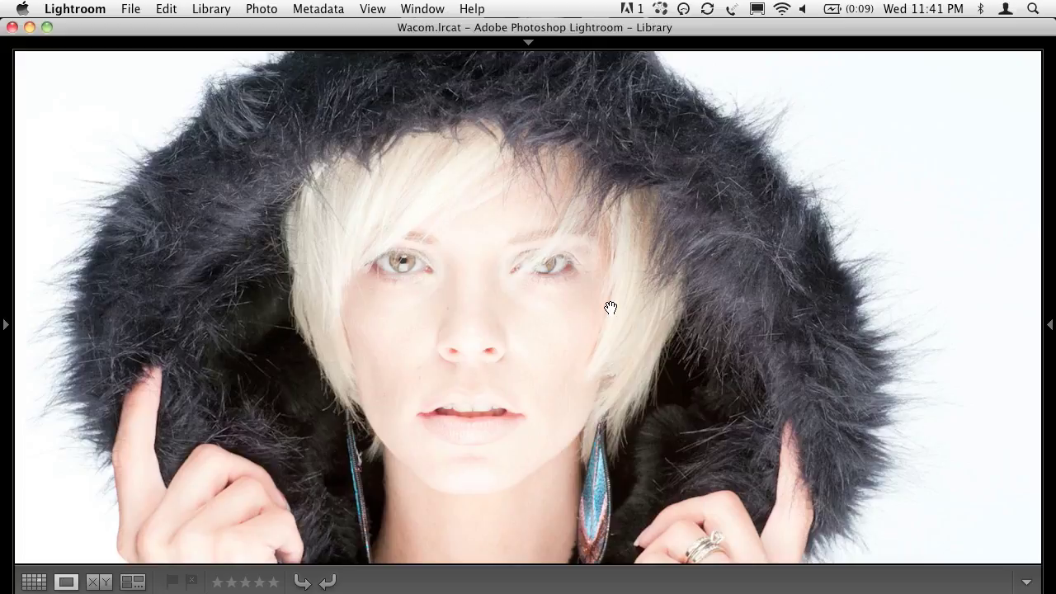
key(g)
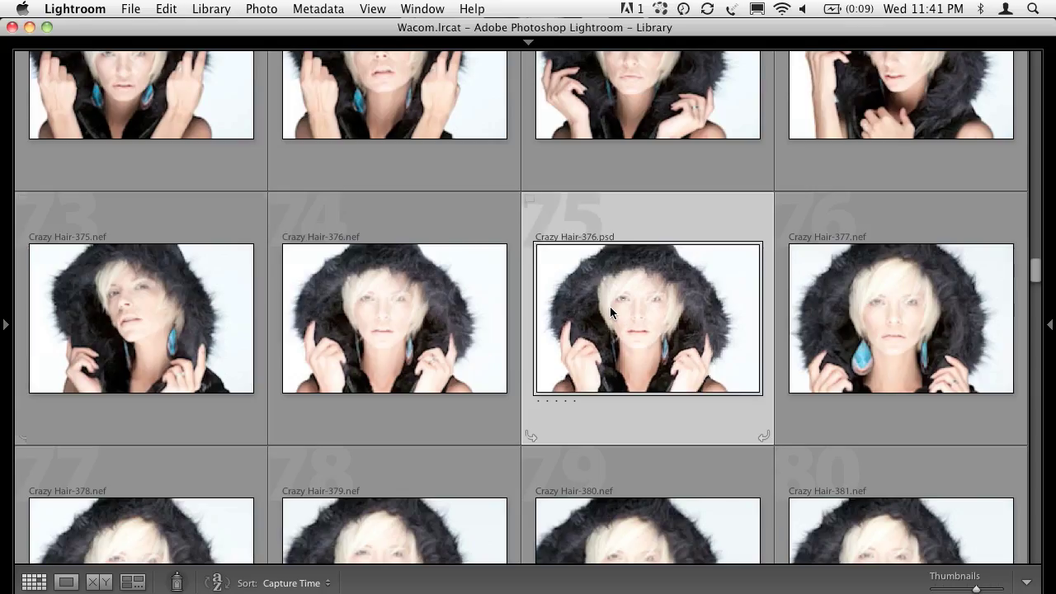